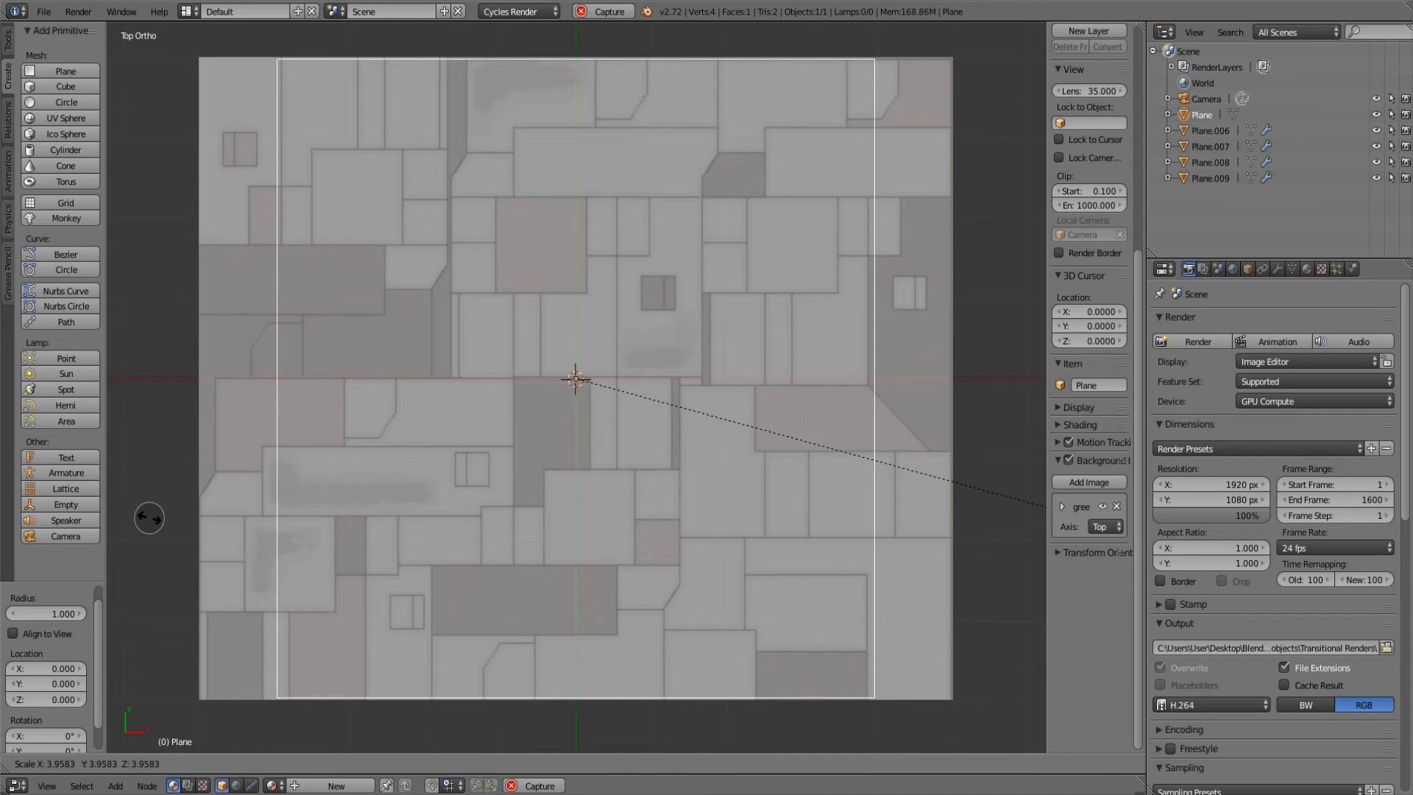
# - Scale the plane along the X axis by about 1.264 to match the reference image's width
pyautogui.press('s')
pyautogui.press('x')
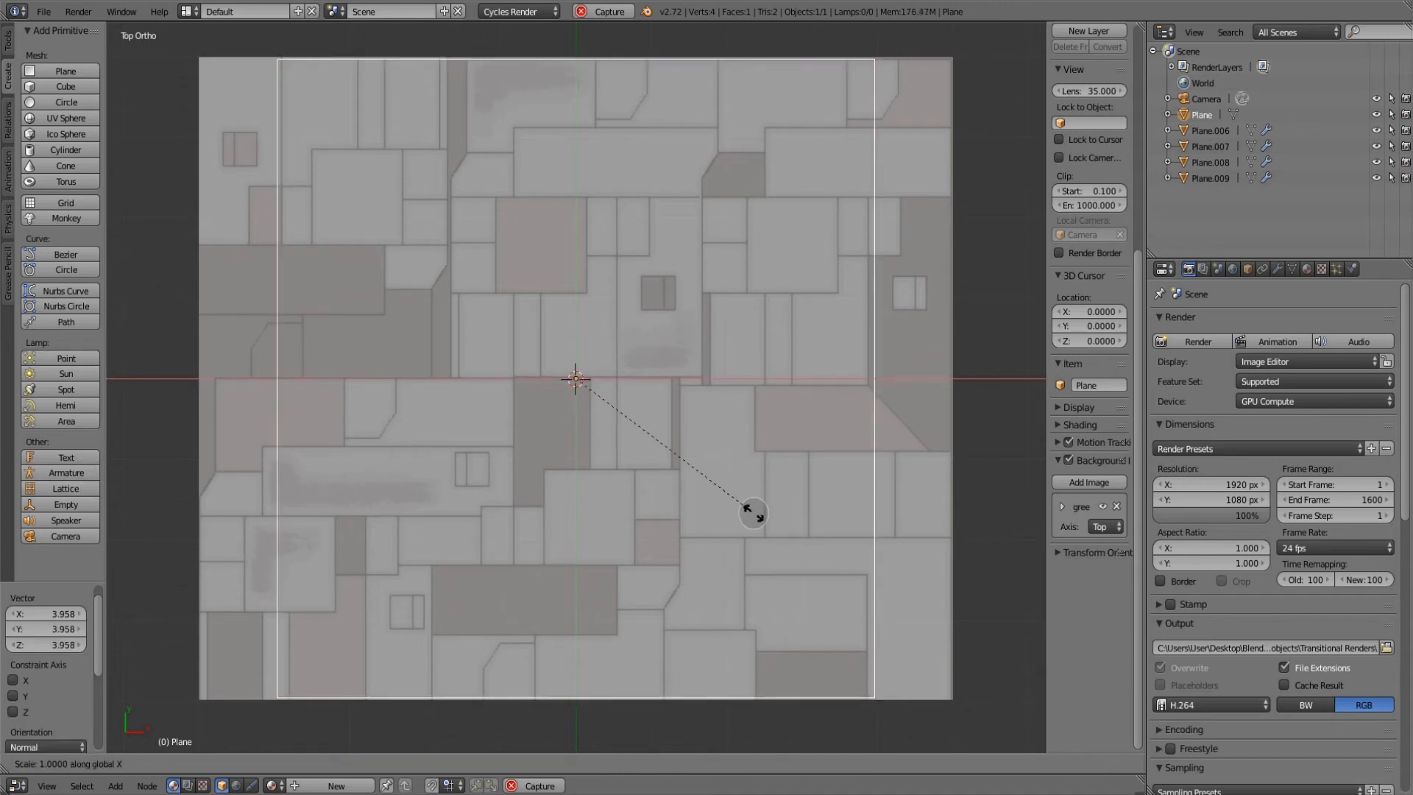
pyautogui.click(796, 541)
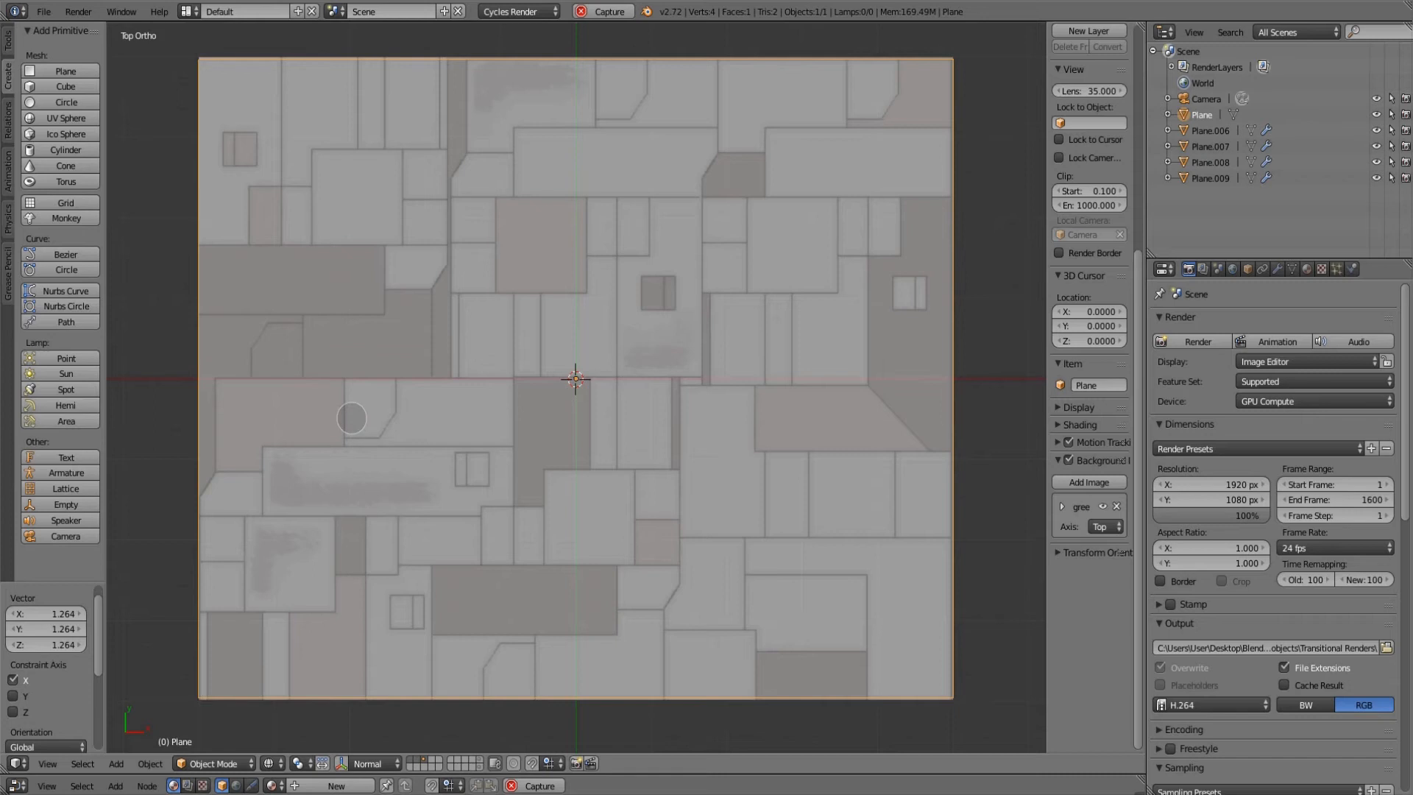
# - In edit mode, add a vertical loop cut to the plane, slid about 0.78 toward the left edge onto a reference panel seam
pyautogui.press('Tab')
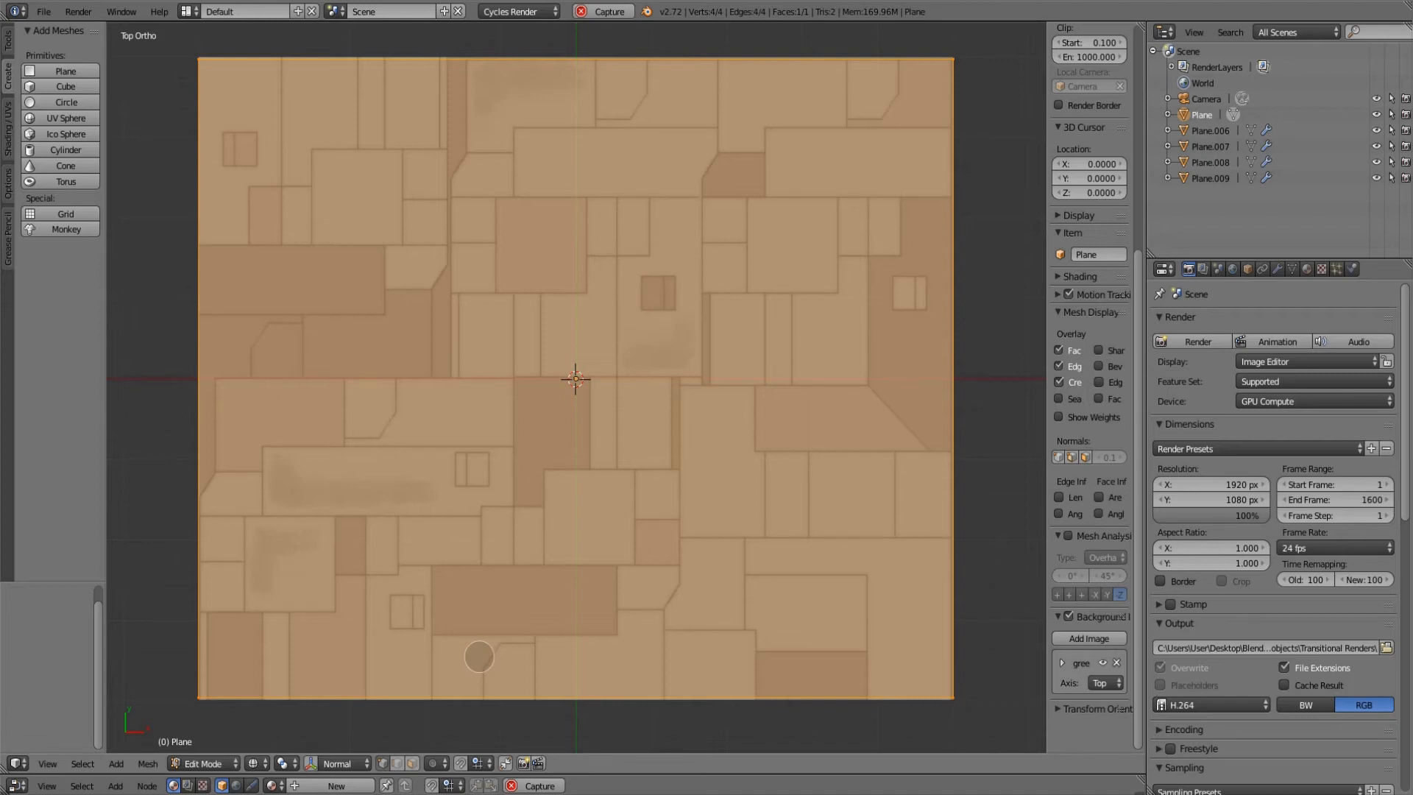
pyautogui.hotkey('ctrl', 'r')
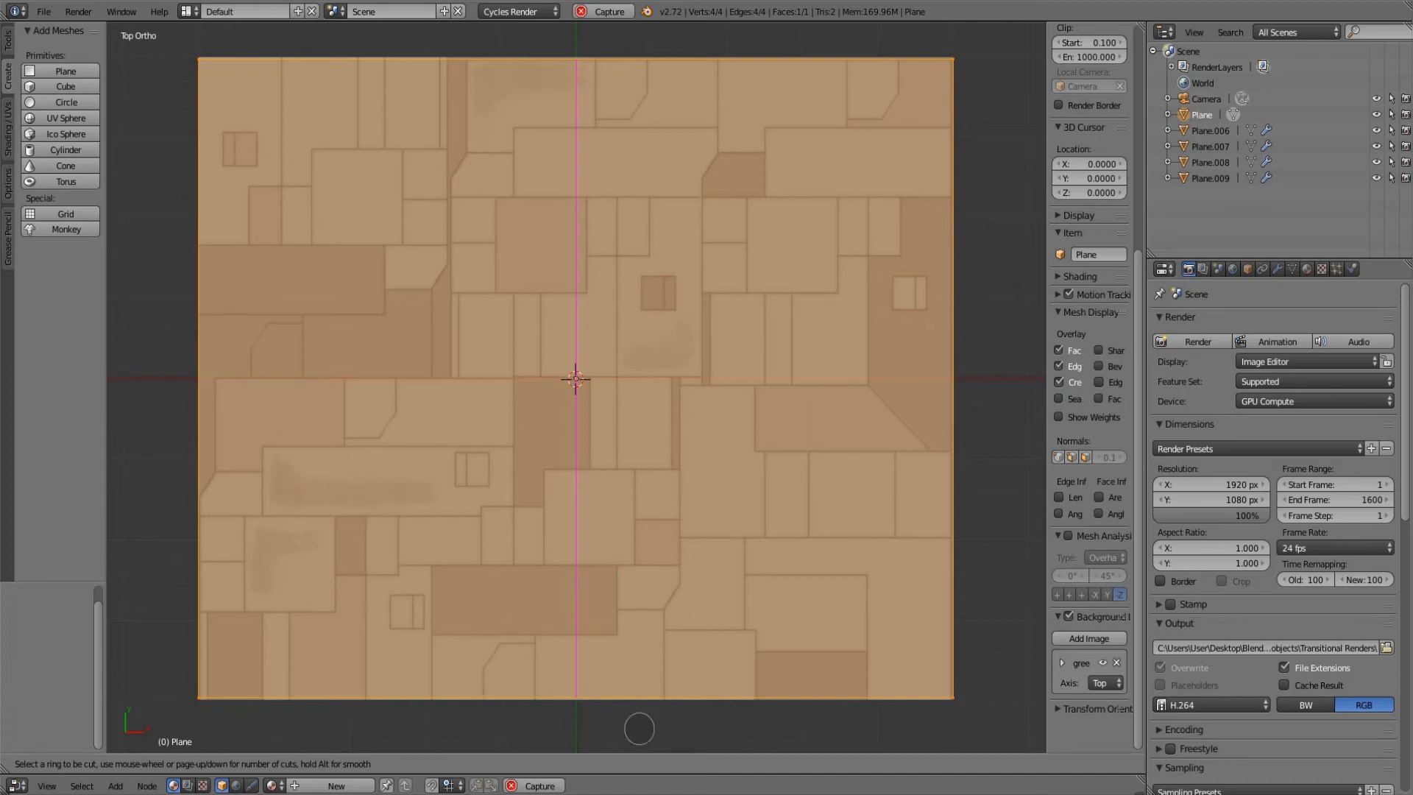
pyautogui.click(585, 709)
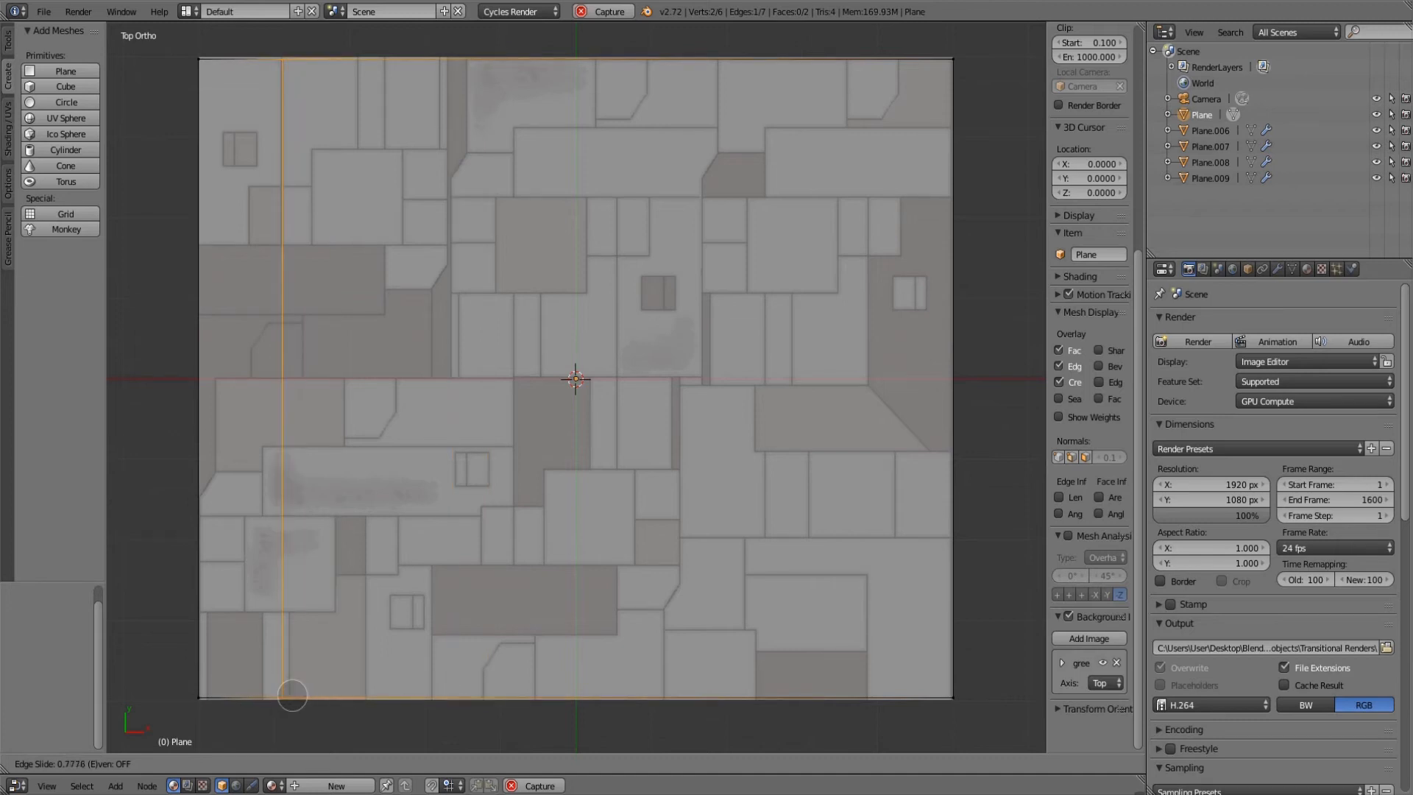
pyautogui.click(291, 695)
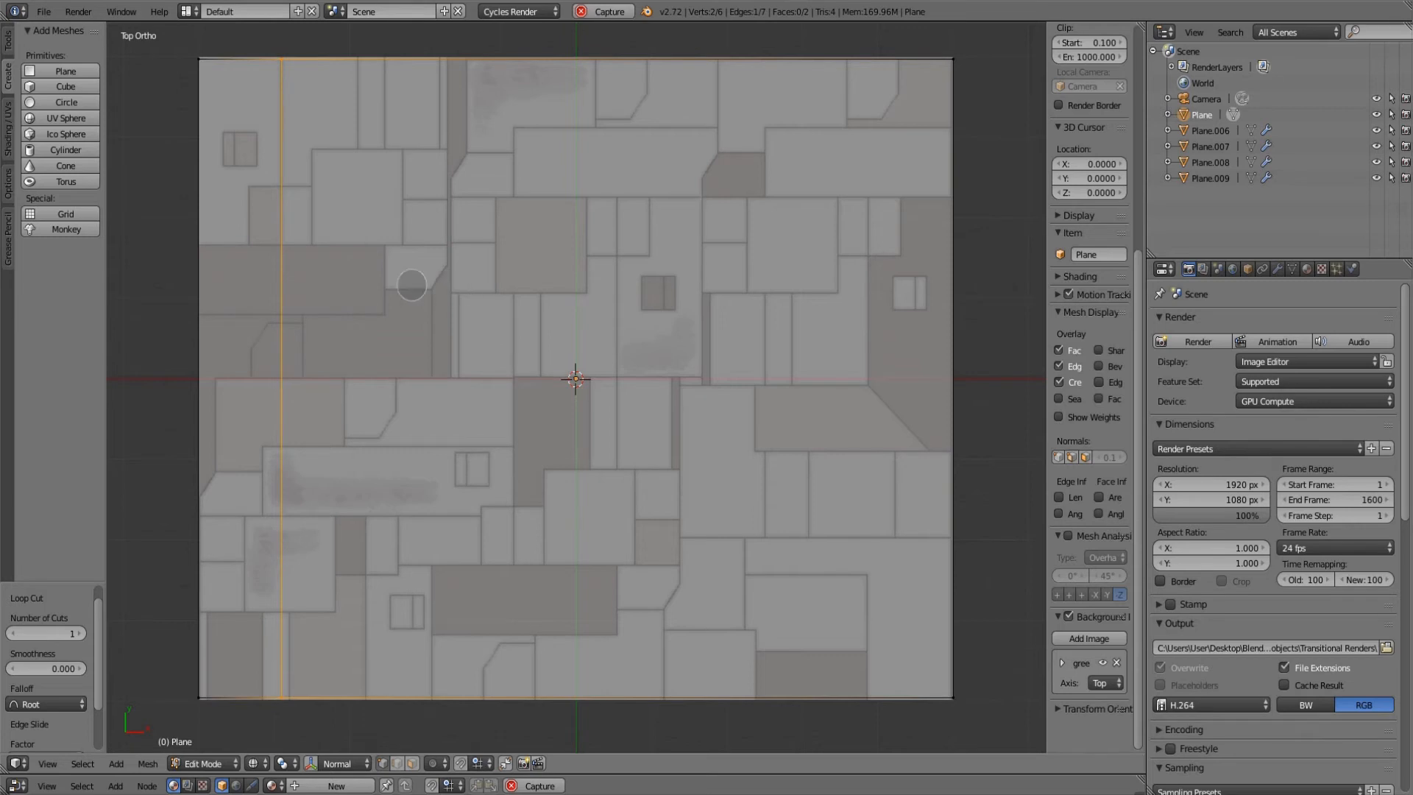
pyautogui.hotkey('ctrl', 'r')
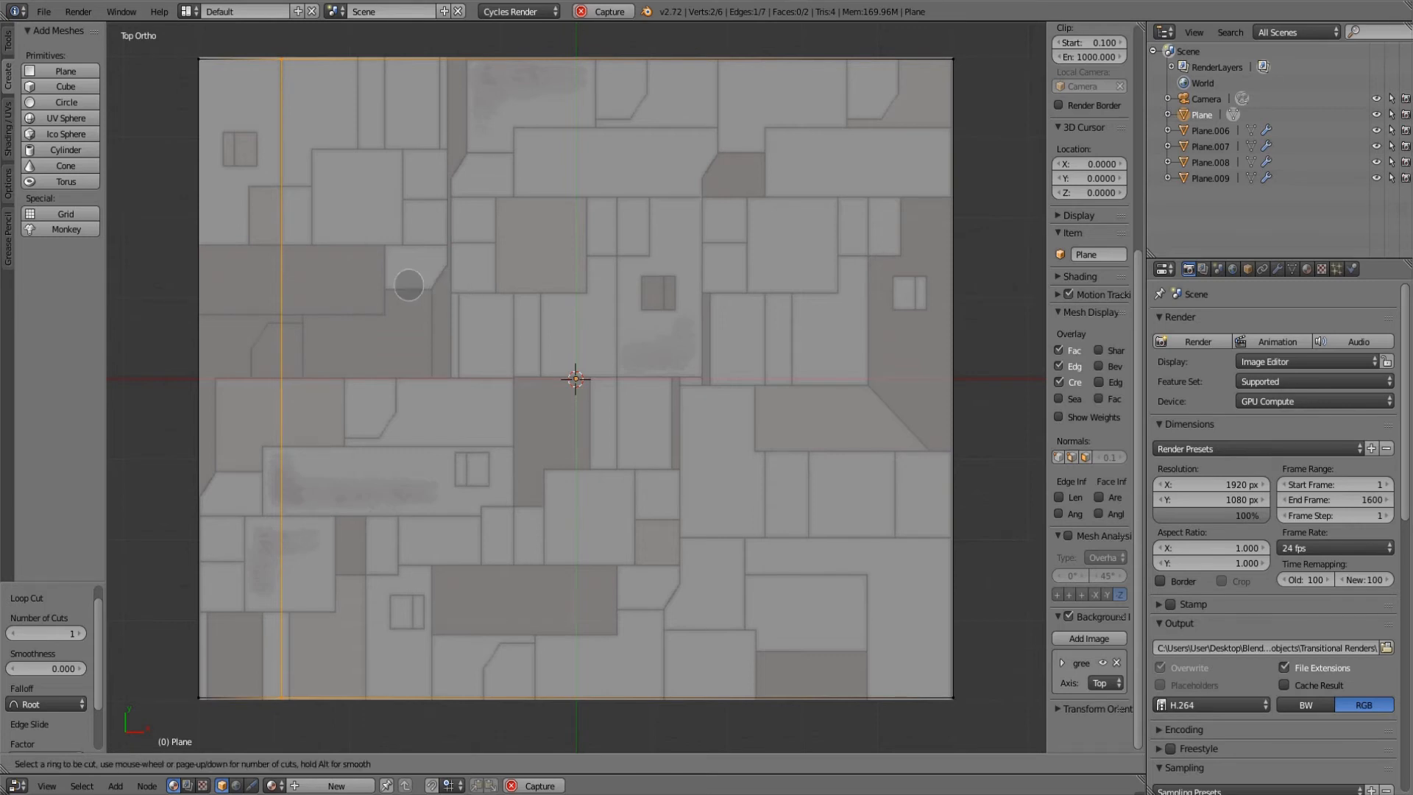
pyautogui.click(282, 374)
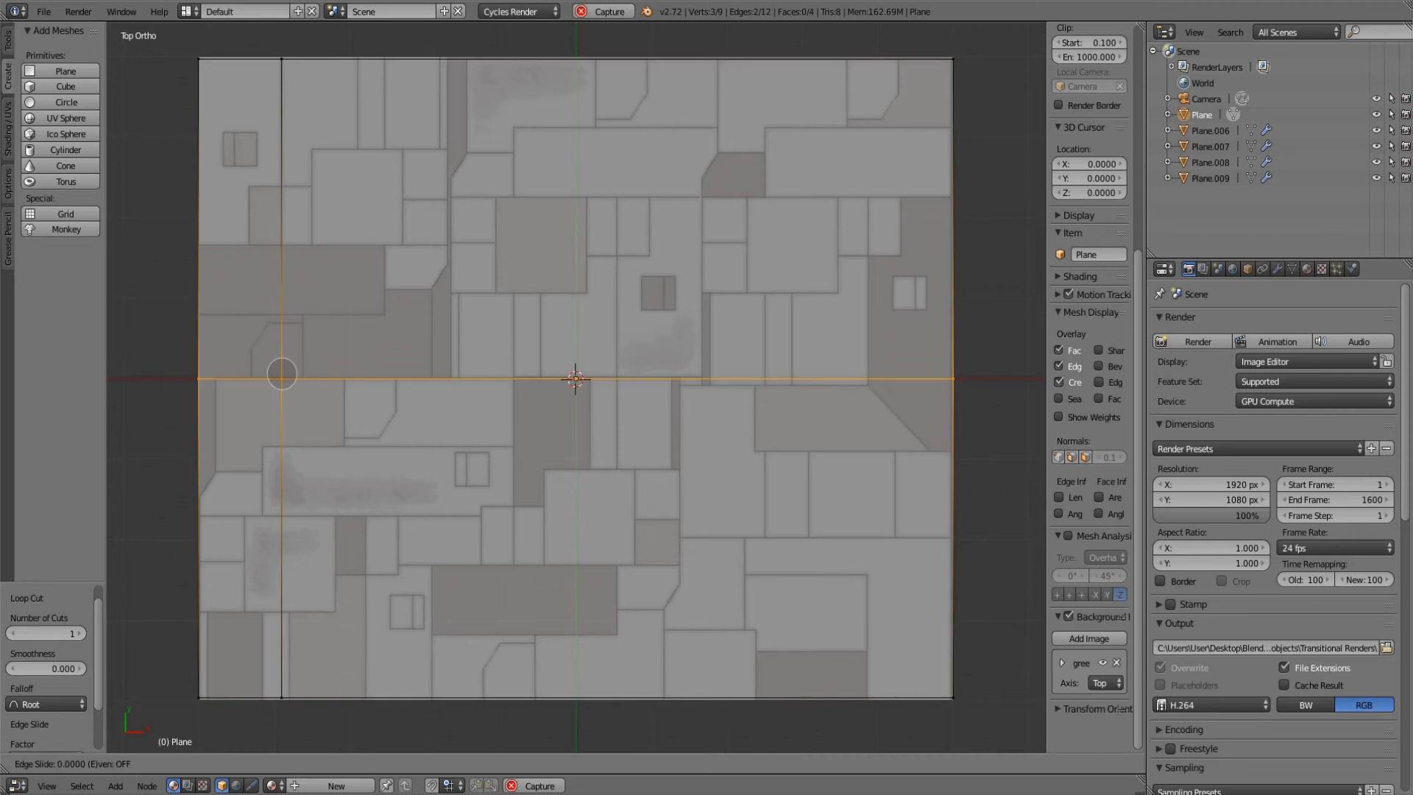
pyautogui.click(282, 374)
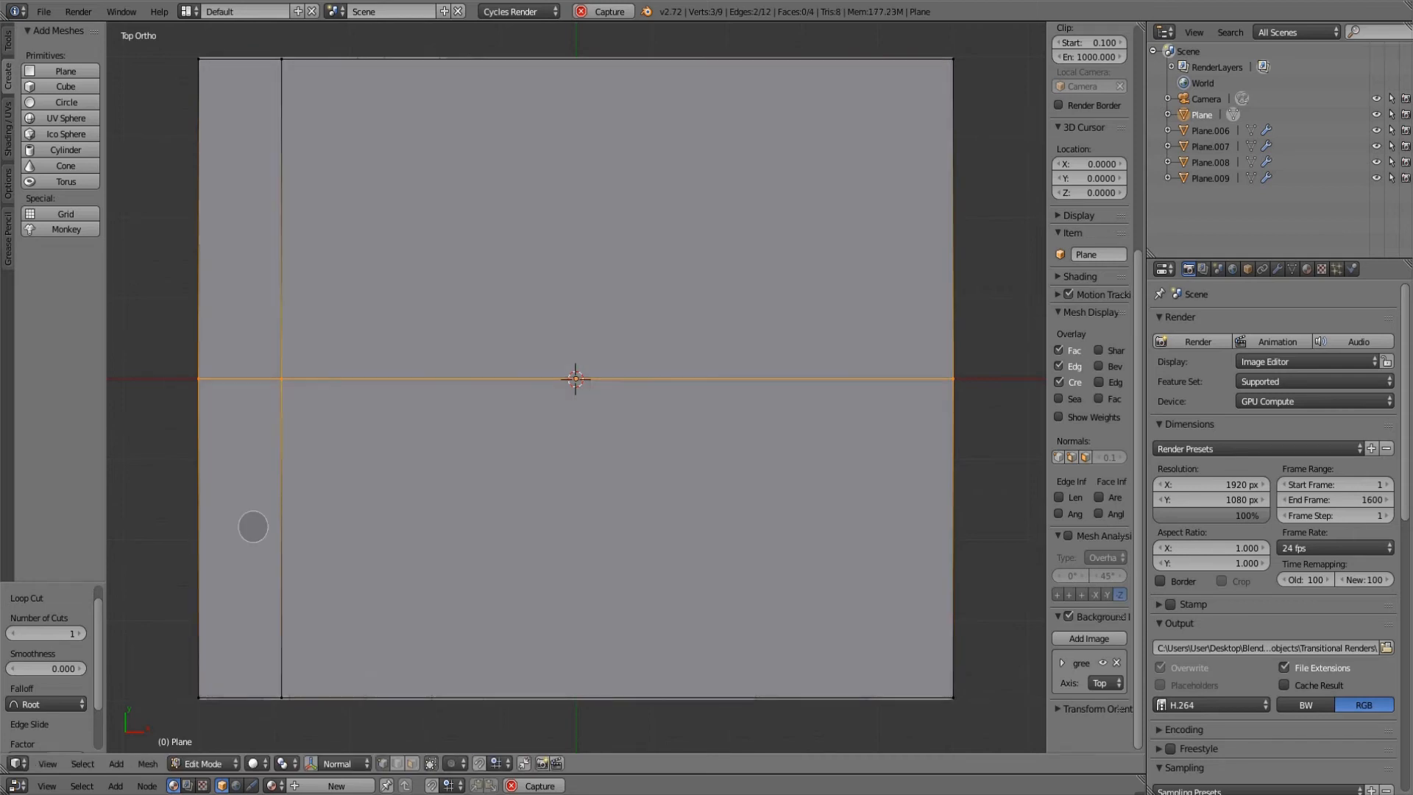
pyautogui.hotkey('ctrl', 'z')
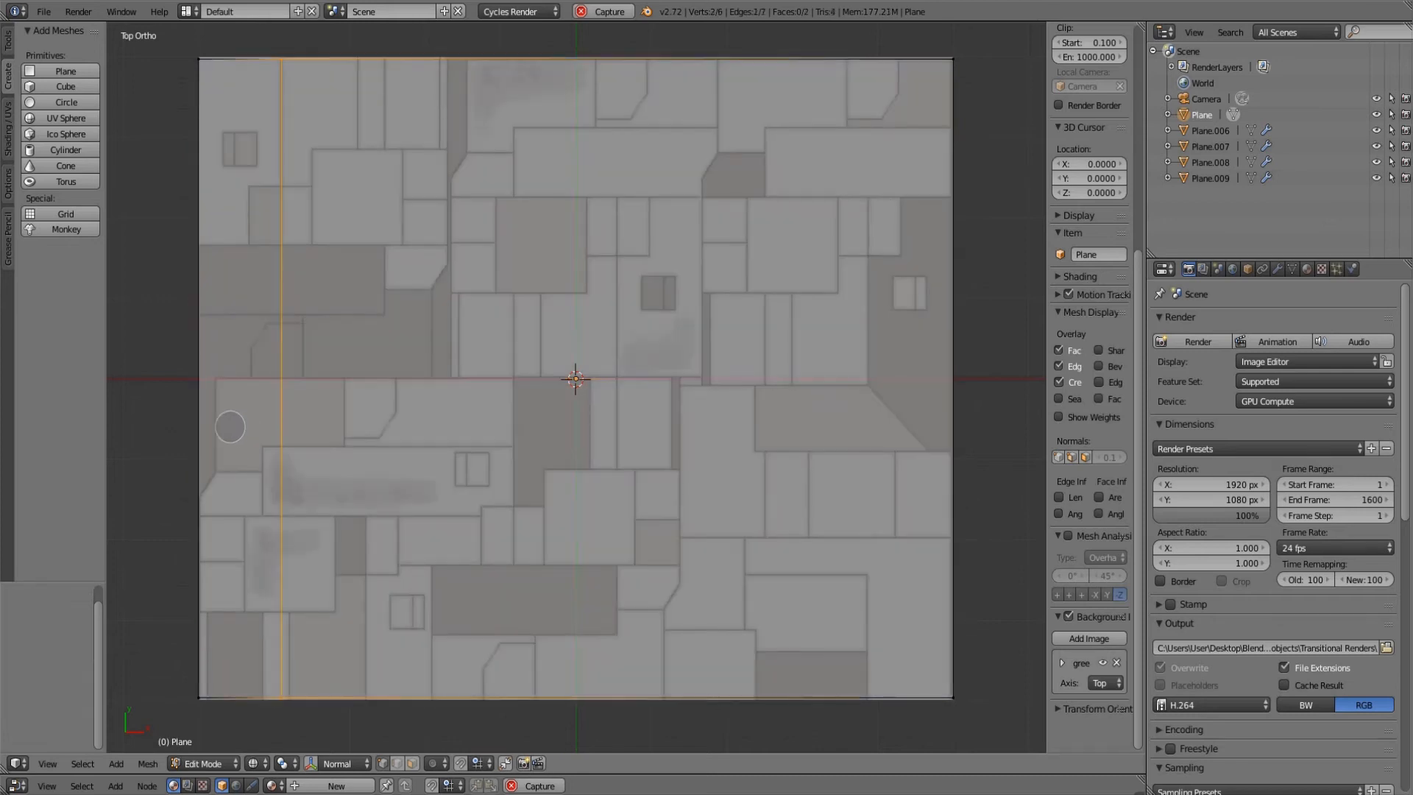
# - Add a horizontal loop cut in the plane's upper half, slid about -0.42 onto the lower edge of the upper-left reference panels
pyautogui.hotkey('ctrl', 'r')
pyautogui.click(213, 375)
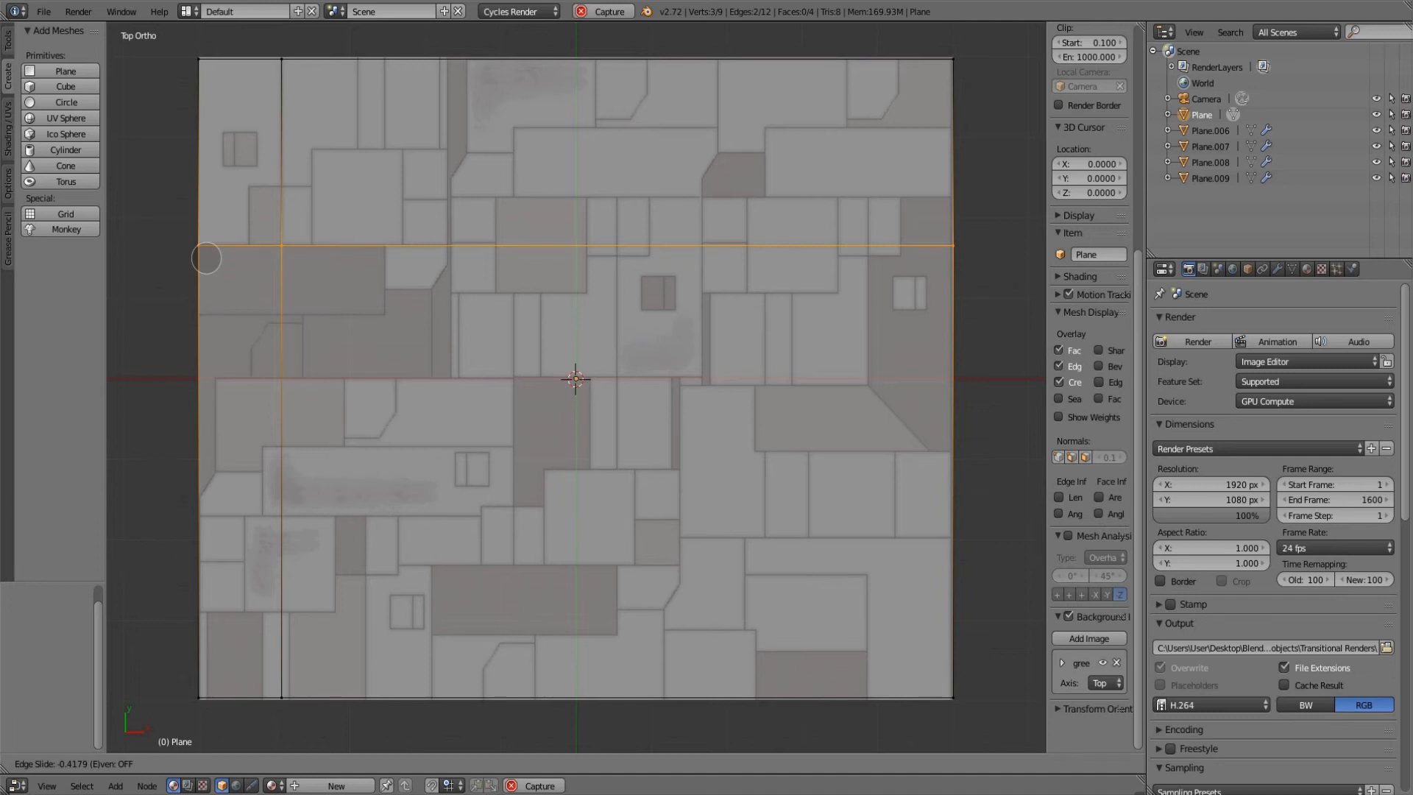
pyautogui.click(206, 258)
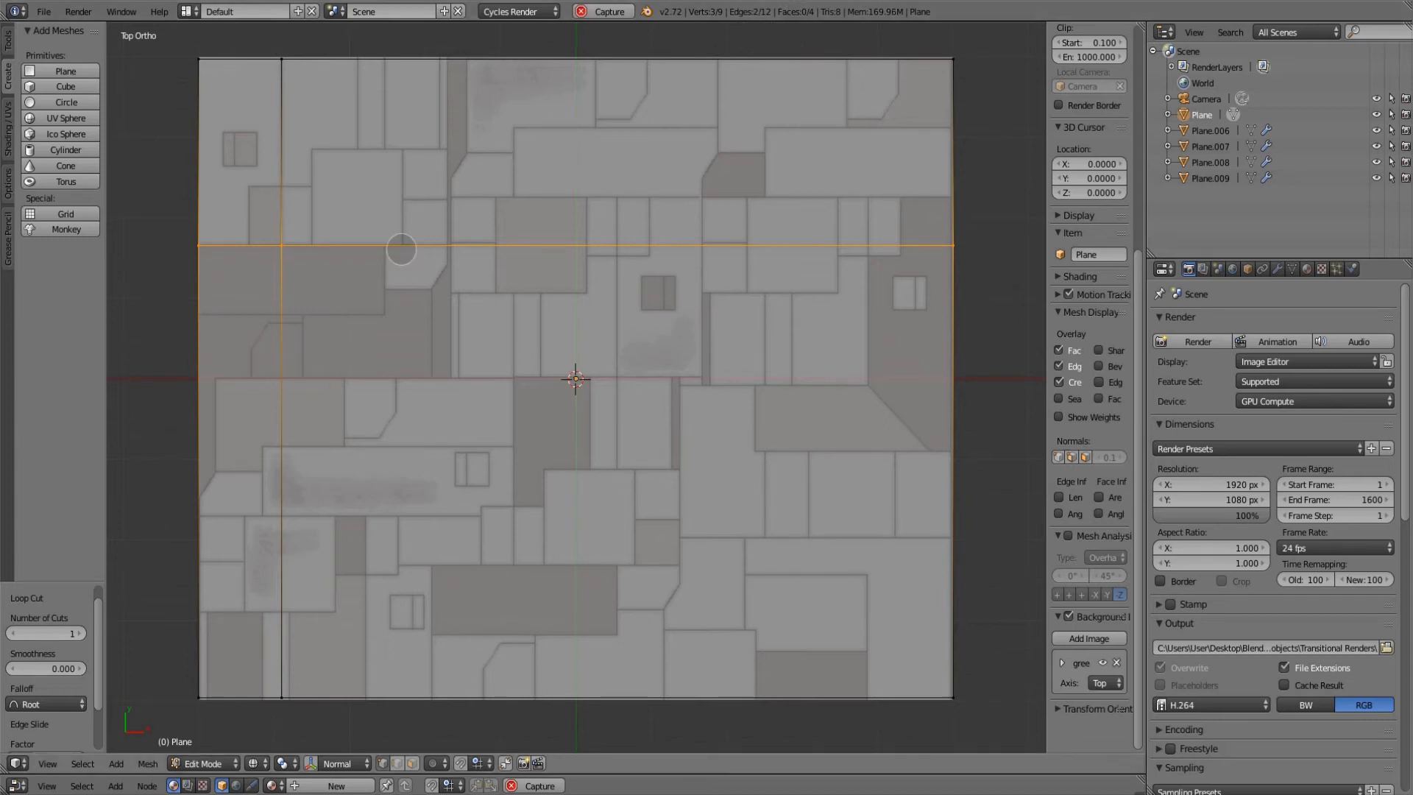
# - Add a vertical and a horizontal loop cut along the left and upper edges of the small reddish panel in the upper-left corner
pyautogui.hotkey('ctrl', 'r')
pyautogui.click(262, 259)
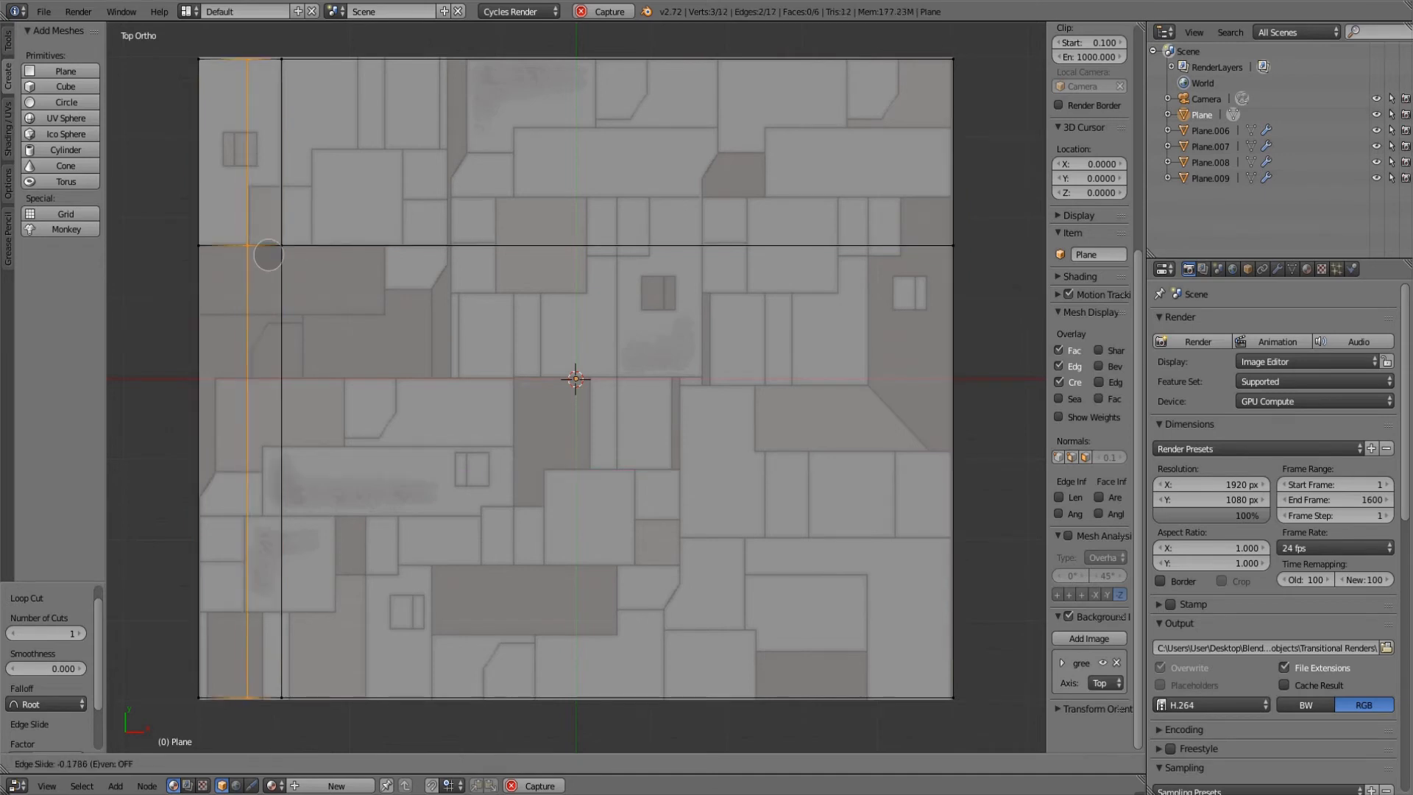
pyautogui.click(269, 255)
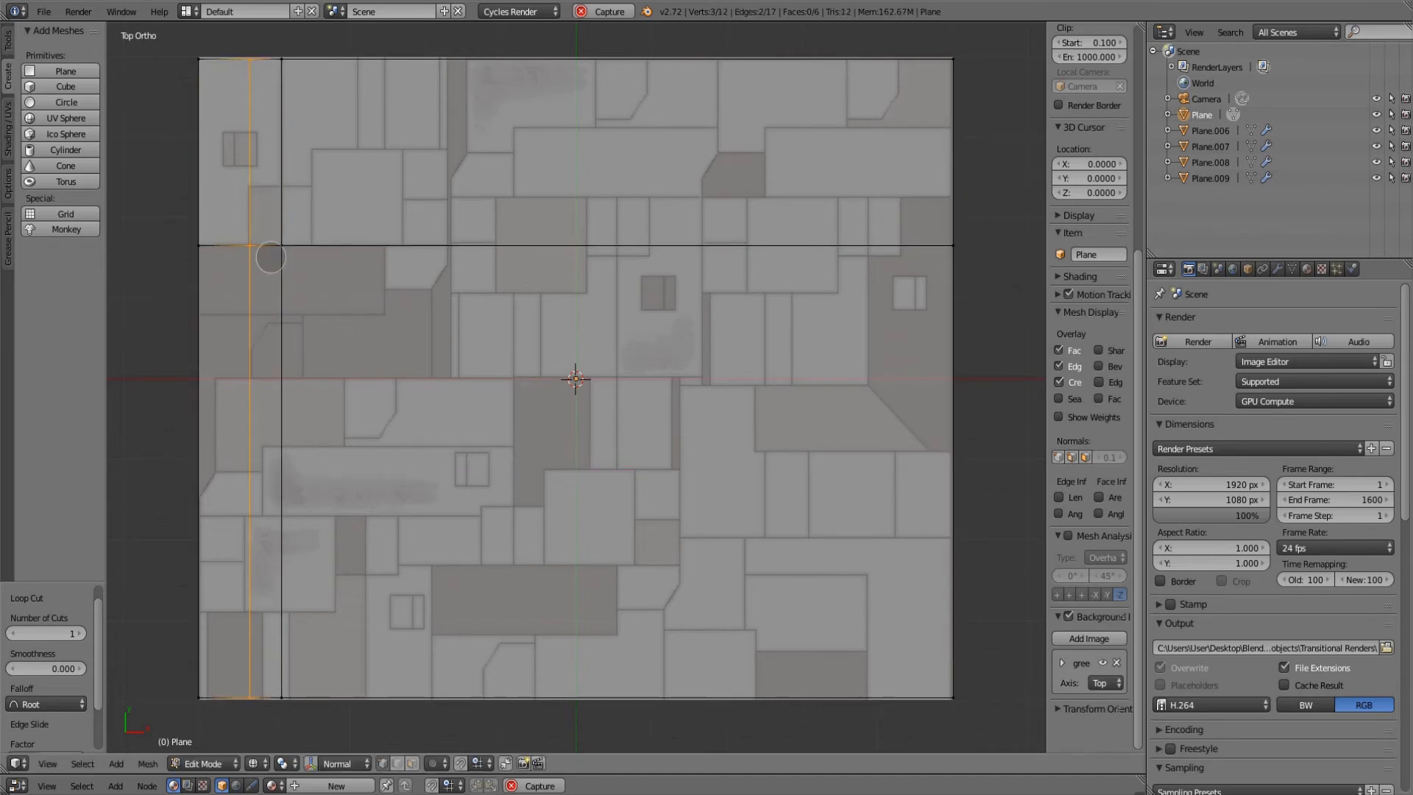
pyautogui.hotkey('ctrl', 'r')
pyautogui.click(284, 181)
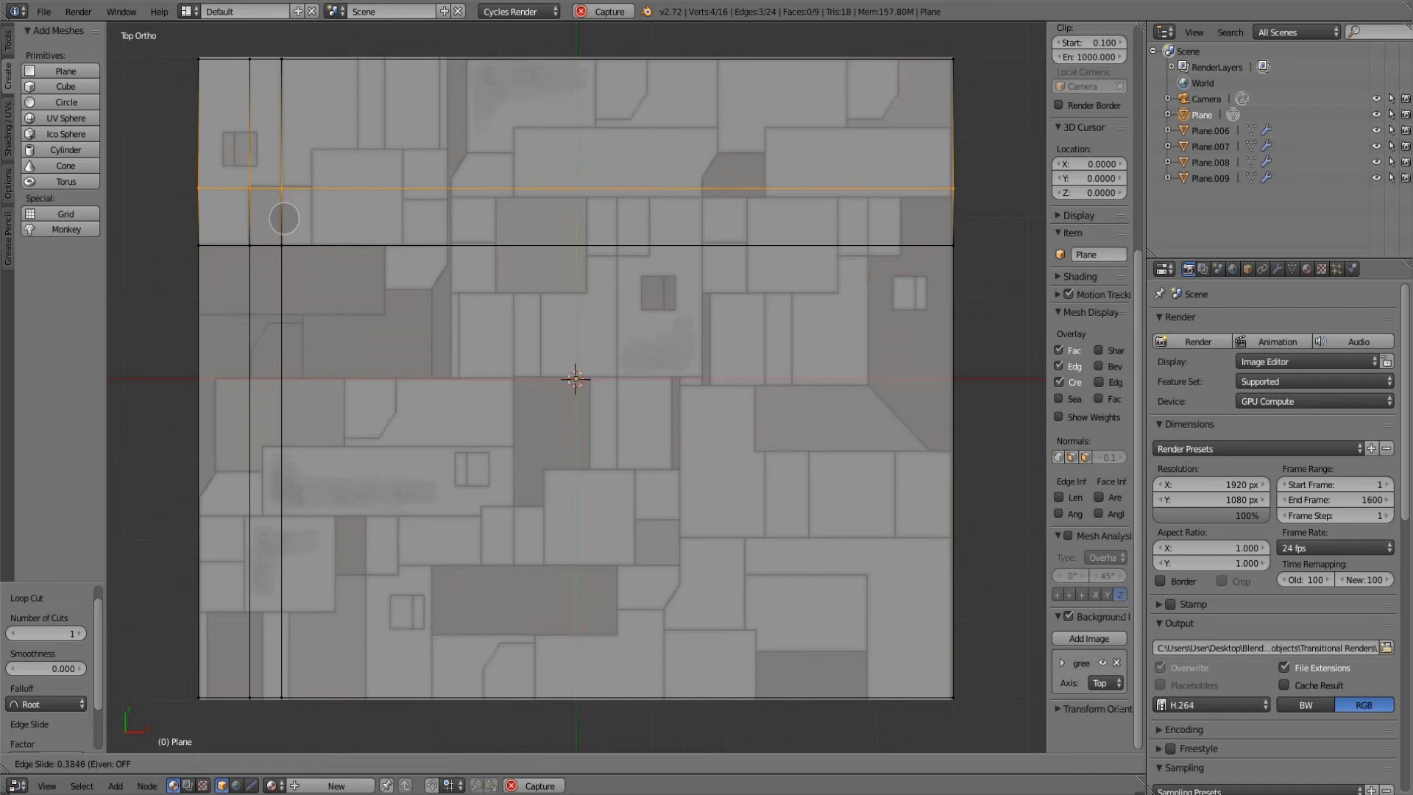
pyautogui.click(284, 217)
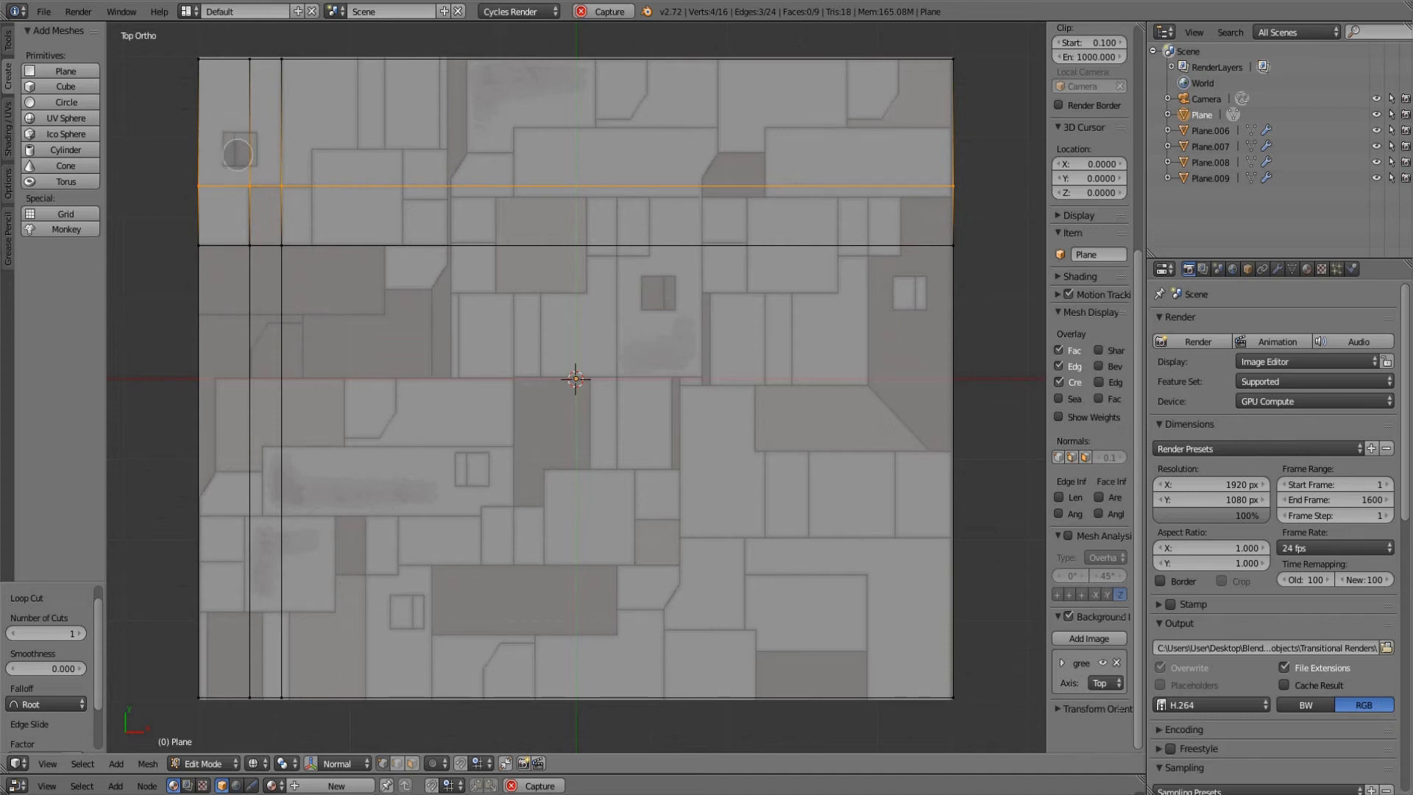
# - Show the plane's cut corner at an angle in solid shading and switch mesh selection to faces
pyautogui.moveTo(481, 352)
pyautogui.mouseDown(button='middle')
pyautogui.moveTo(416, 328)
pyautogui.moveTo(400, 283)
pyautogui.moveTo(414, 277)
pyautogui.moveTo(446, 398)
pyautogui.moveTo(625, 552)
pyautogui.mouseUp(button='middle')
pyautogui.press('z')
pyautogui.scroll(3, 446, 398)
pyautogui.scroll(1, 625, 552)
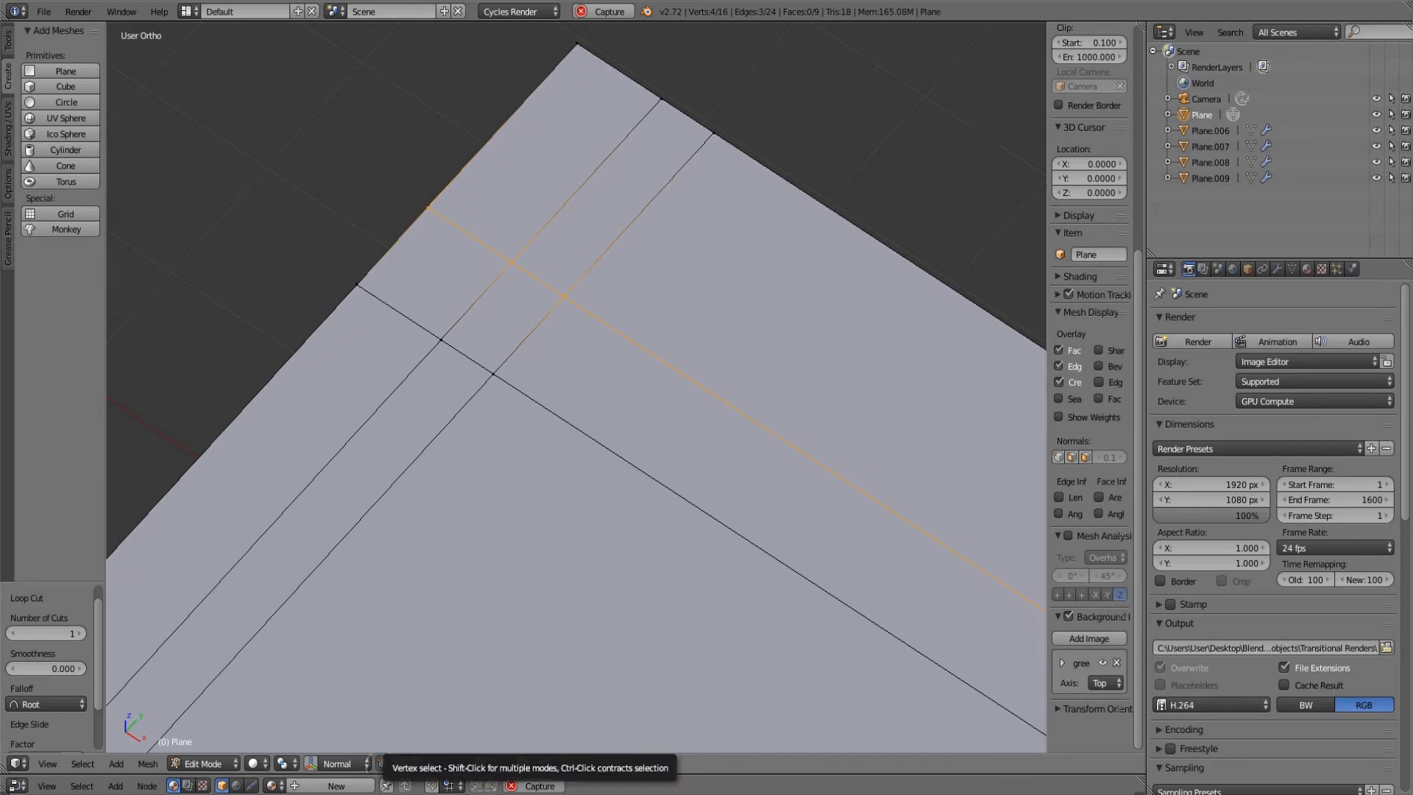
pyautogui.click(413, 763)
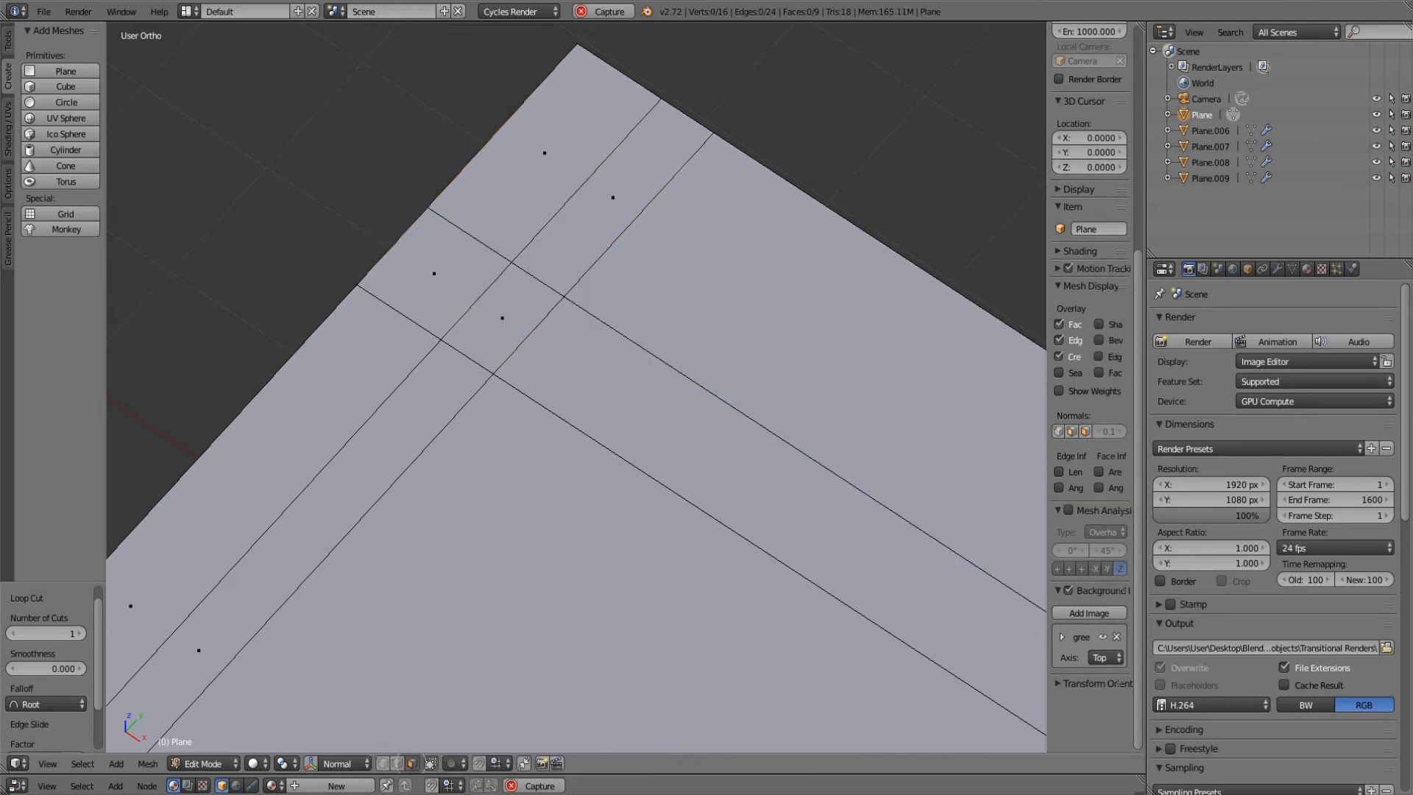
pyautogui.click(499, 294)
pyautogui.keyDown('shift'); pyautogui.click(471, 272); pyautogui.keyUp('shift')
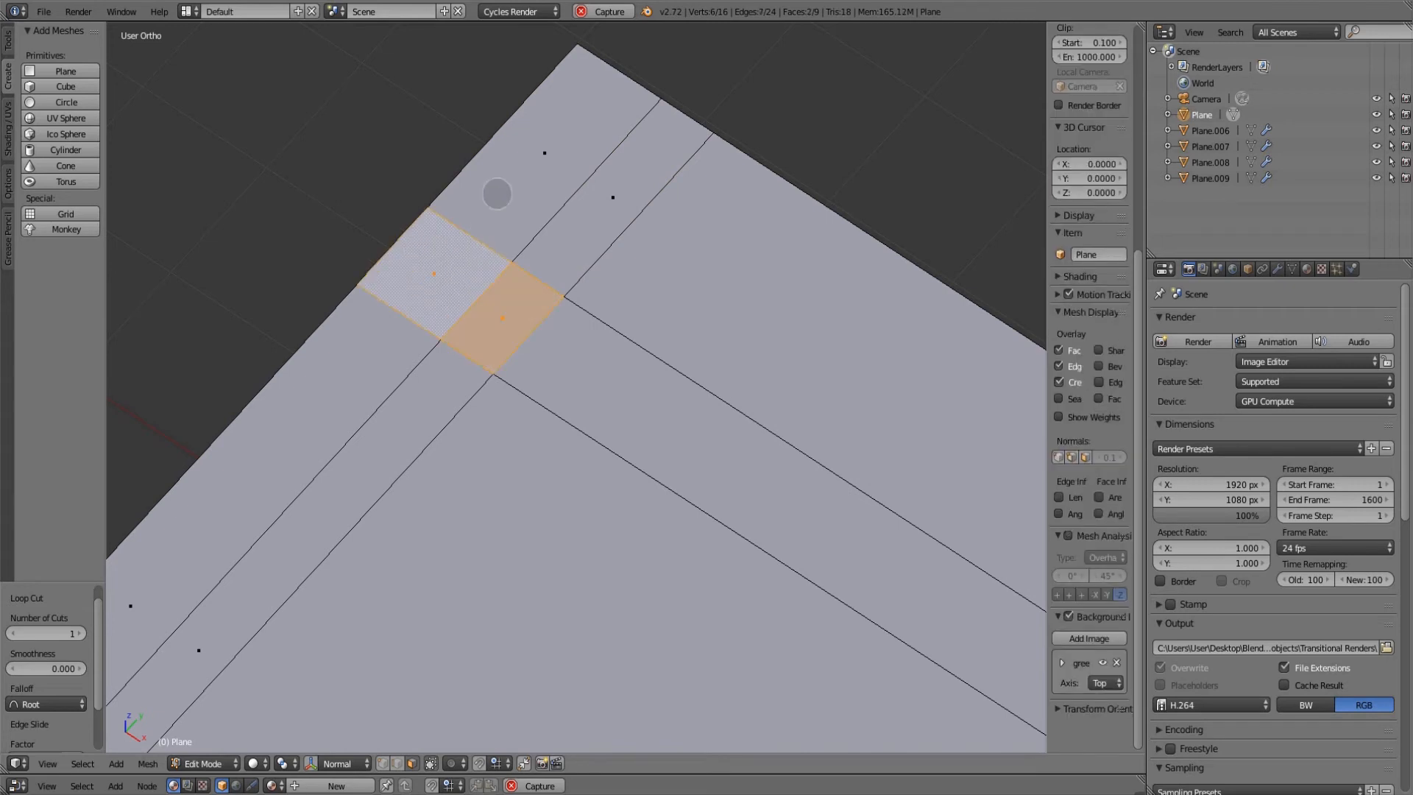
pyautogui.keyDown('shift'); pyautogui.click(495, 192); pyautogui.keyUp('shift')
pyautogui.keyDown('shift'); pyautogui.click(570, 213); pyautogui.keyUp('shift')
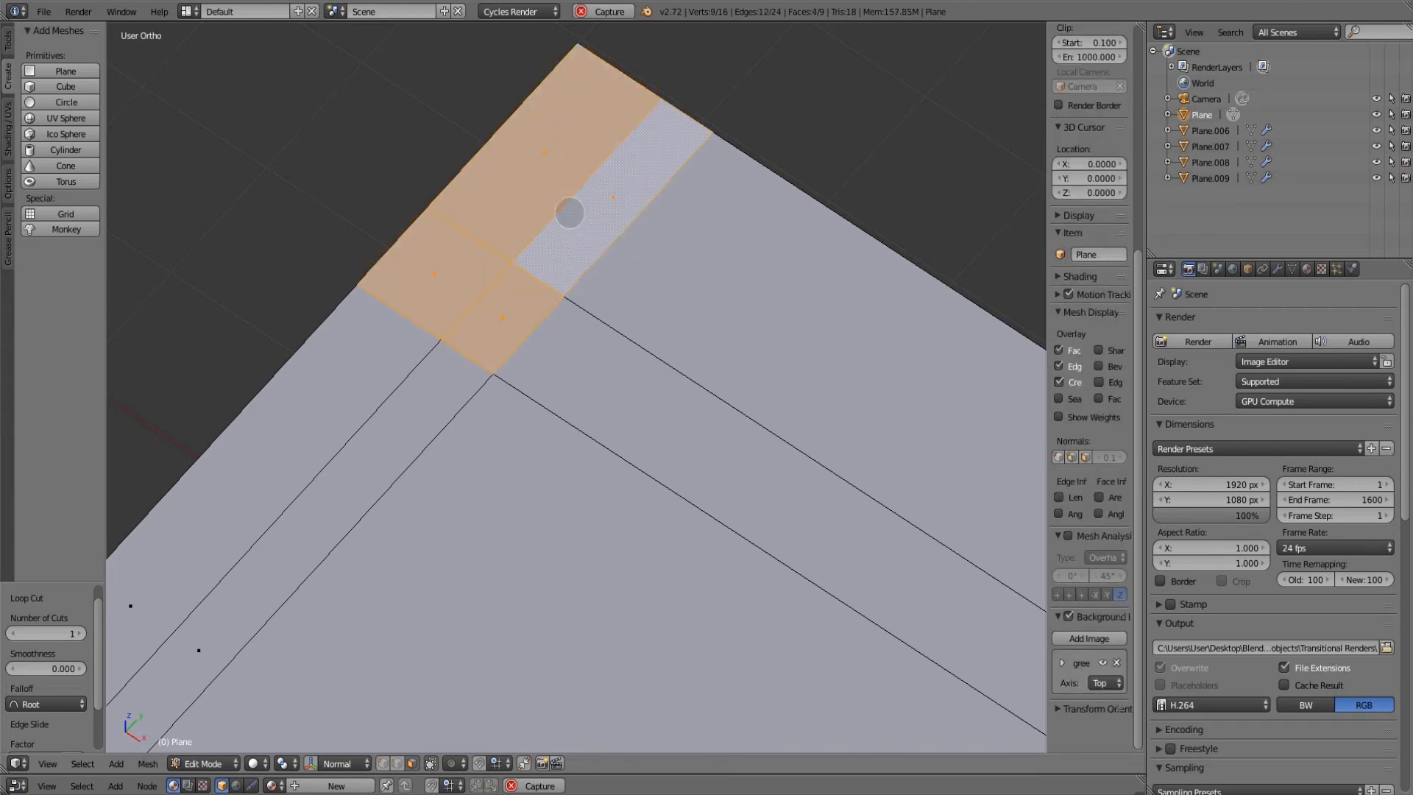
# - Select the four faces of the plane's upper-left corner block and extrude them by 0.1
pyautogui.click(429, 294)
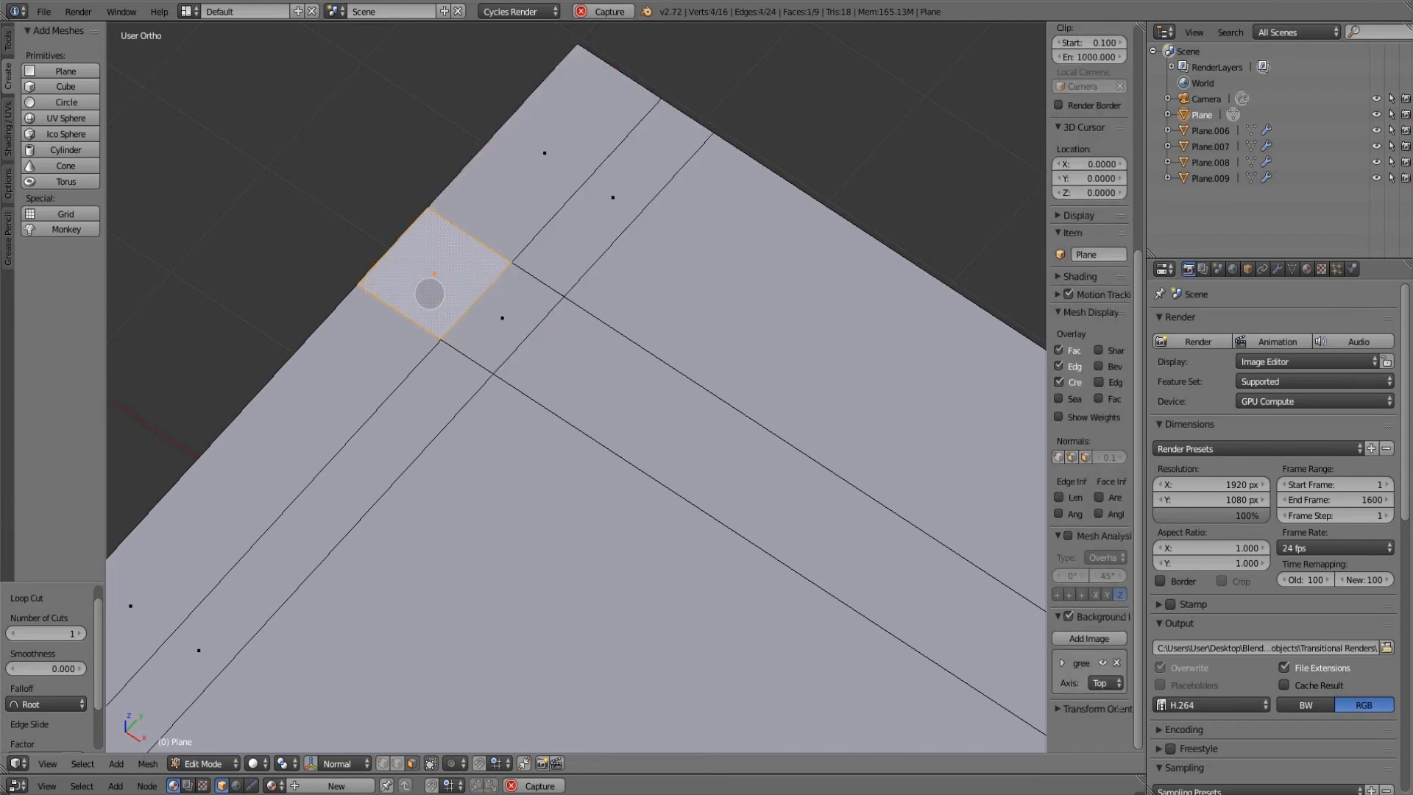
pyautogui.keyDown('shift'); pyautogui.click(483, 346); pyautogui.keyUp('shift')
pyautogui.keyDown('shift'); pyautogui.click(564, 247); pyautogui.keyUp('shift')
pyautogui.keyDown('shift'); pyautogui.click(515, 203); pyautogui.keyUp('shift')
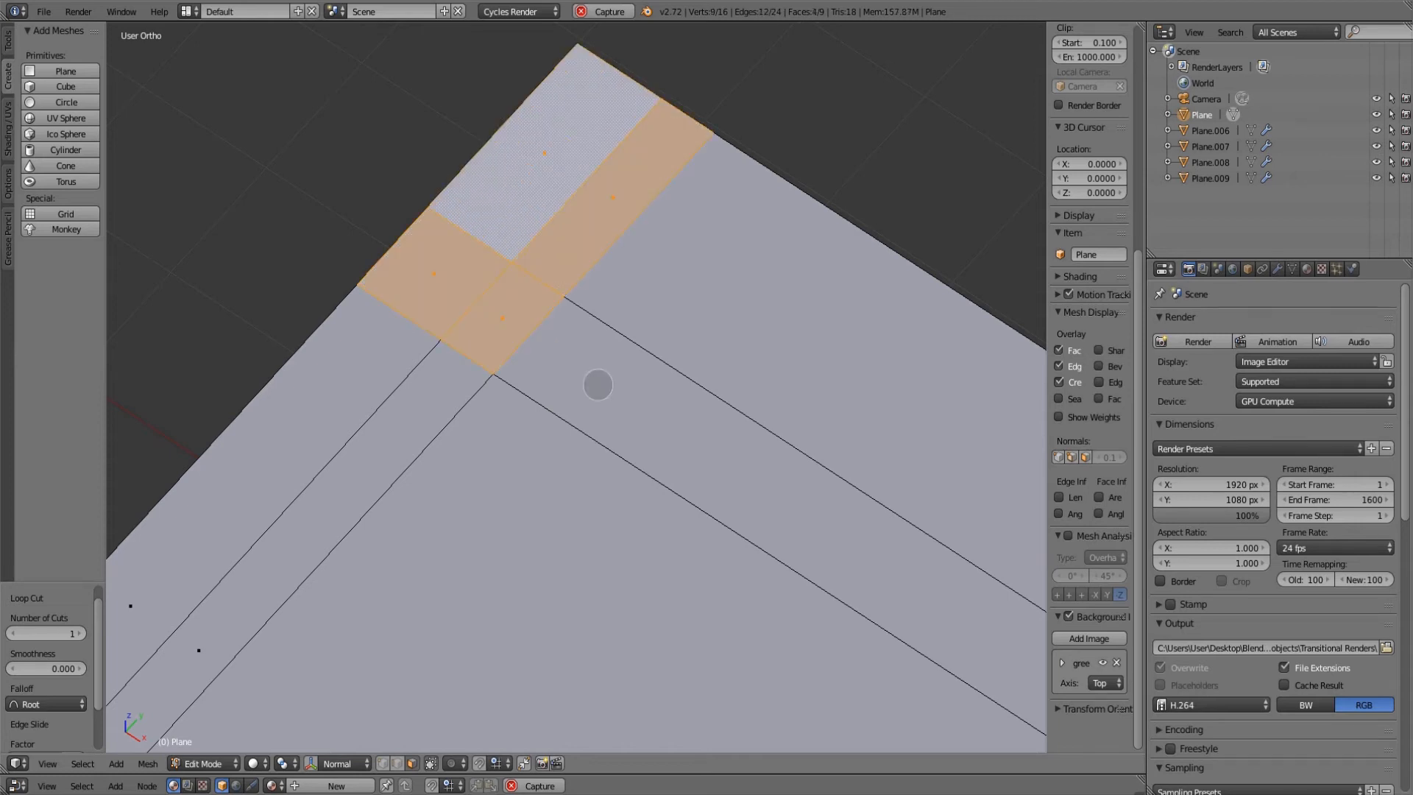
pyautogui.moveTo(593, 461); pyautogui.dragTo(596, 413, button='middle')
pyautogui.keyDown('shift'); pyautogui.moveTo(659, 525); pyautogui.dragTo(629, 403, button='middle'); pyautogui.keyUp('shift')
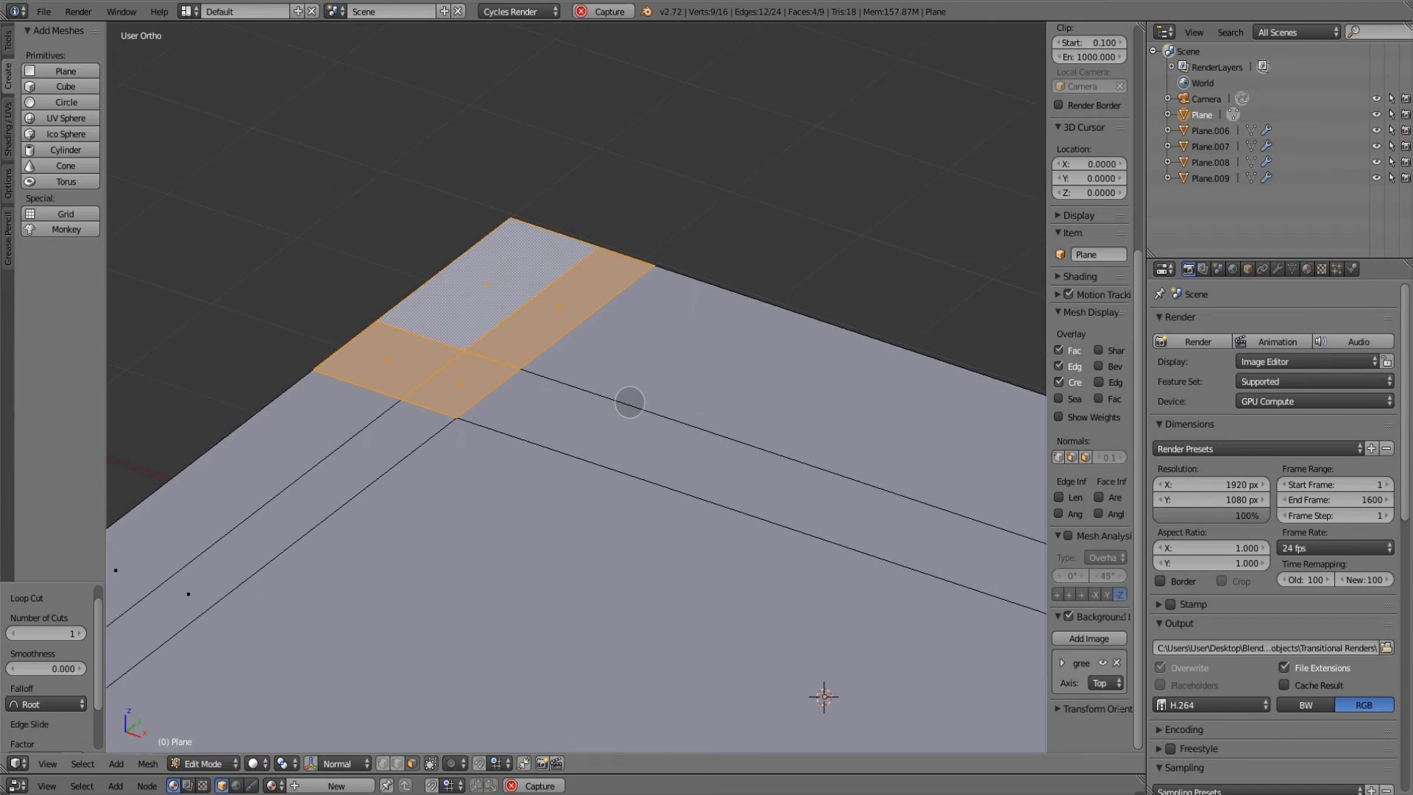
pyautogui.press('e')
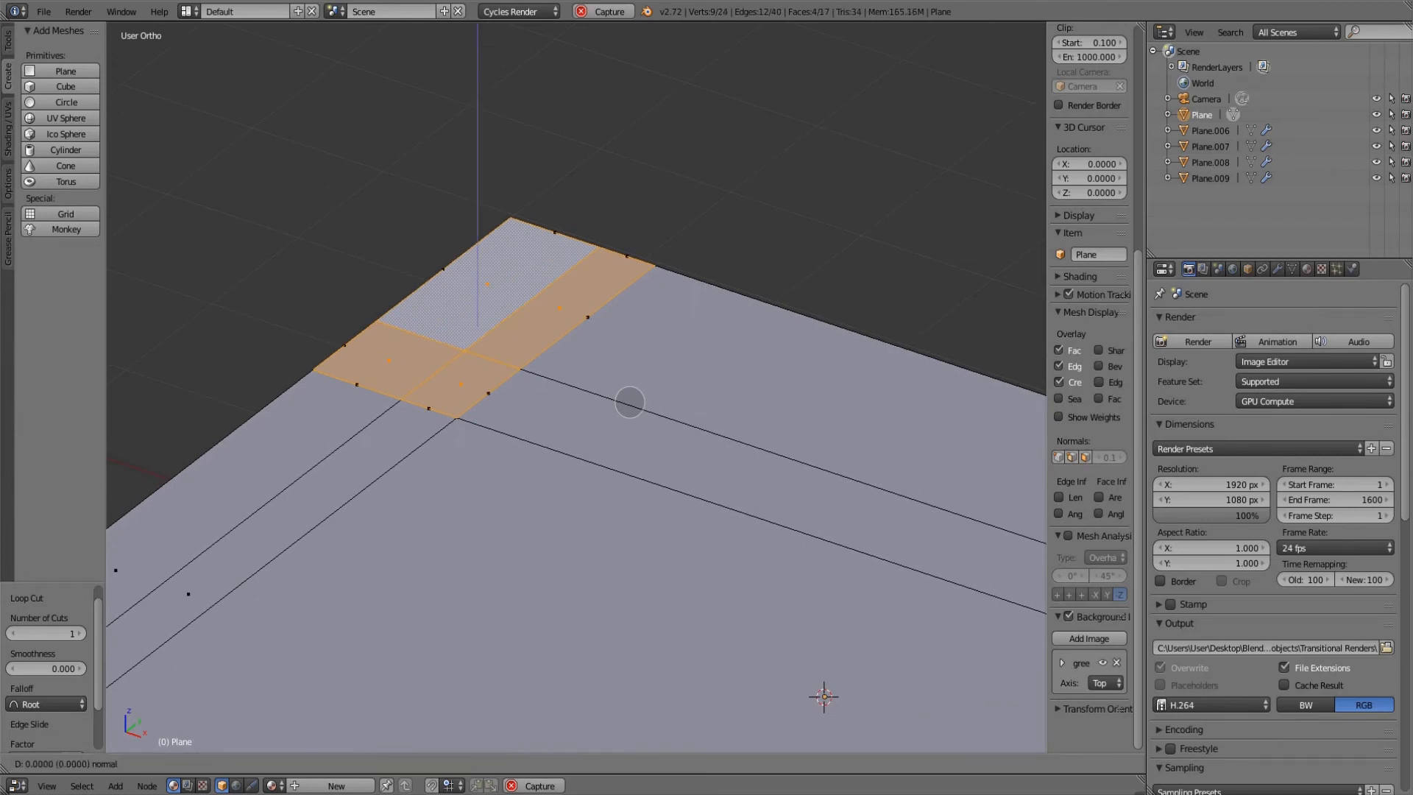
pyautogui.write('.1')
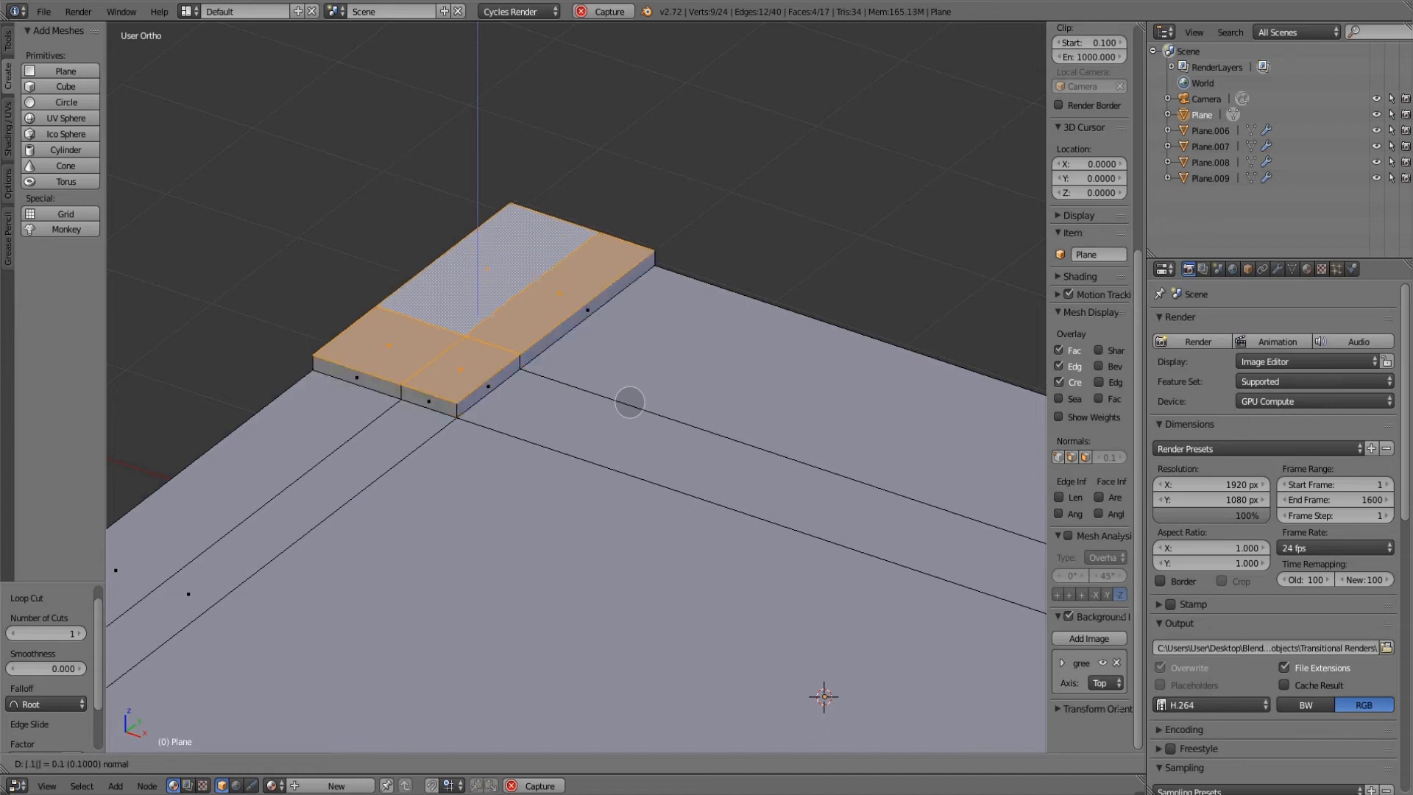
pyautogui.press('Return')
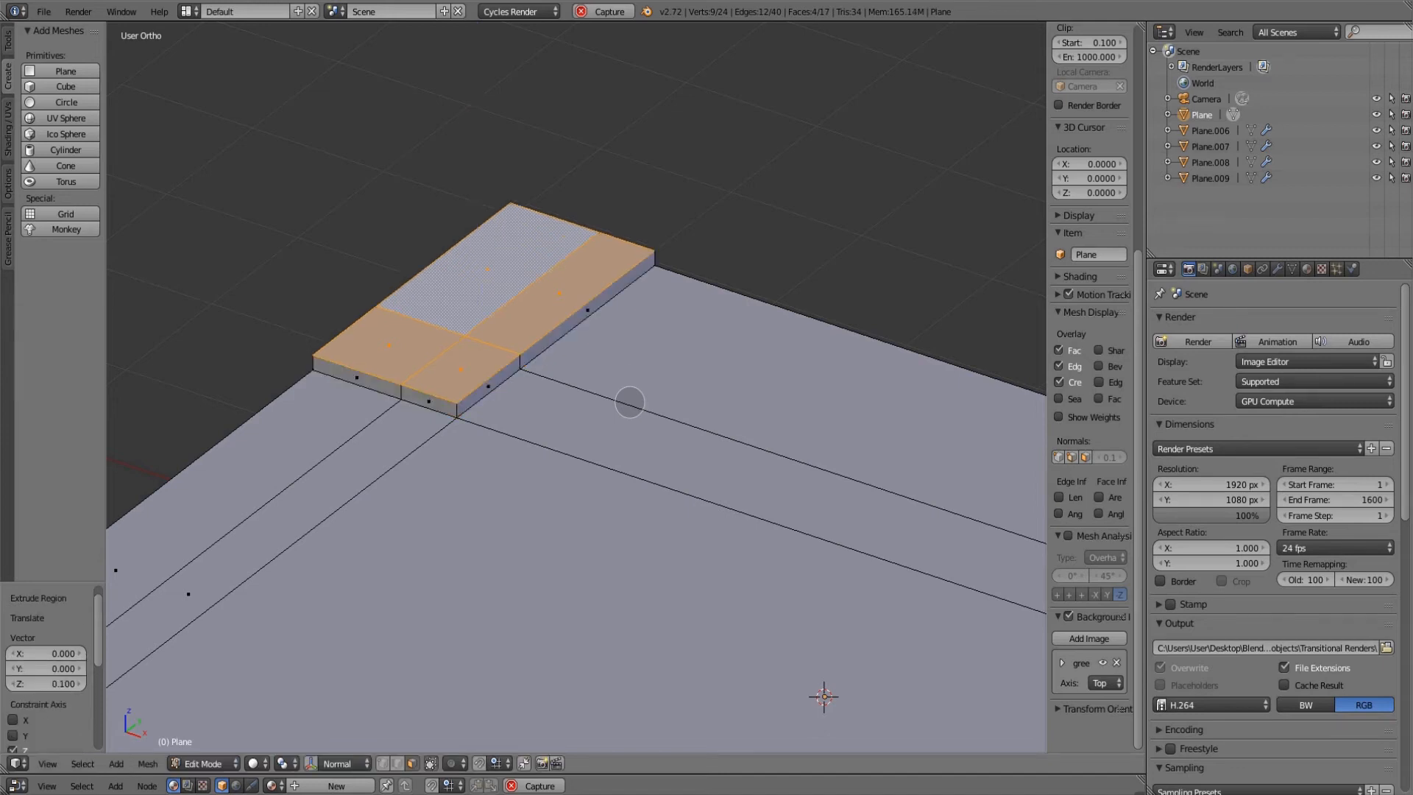
# - Extrude the small face at the raised block's inner corner by a further 0.1
pyautogui.moveTo(467, 457); pyautogui.dragTo(513, 341, button='middle')
pyautogui.rightClick(513, 341)
pyautogui.write('e.1')
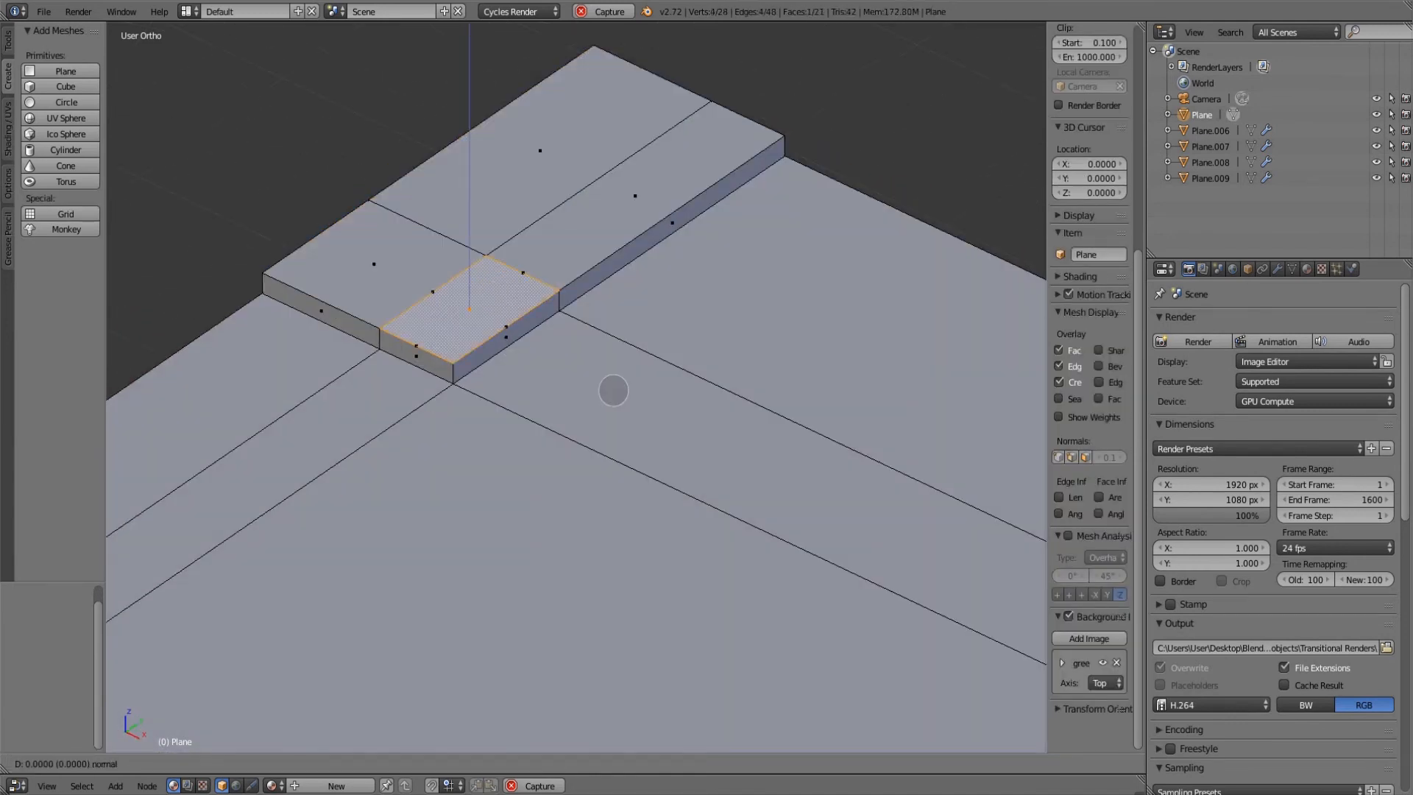
pyautogui.press('Return')
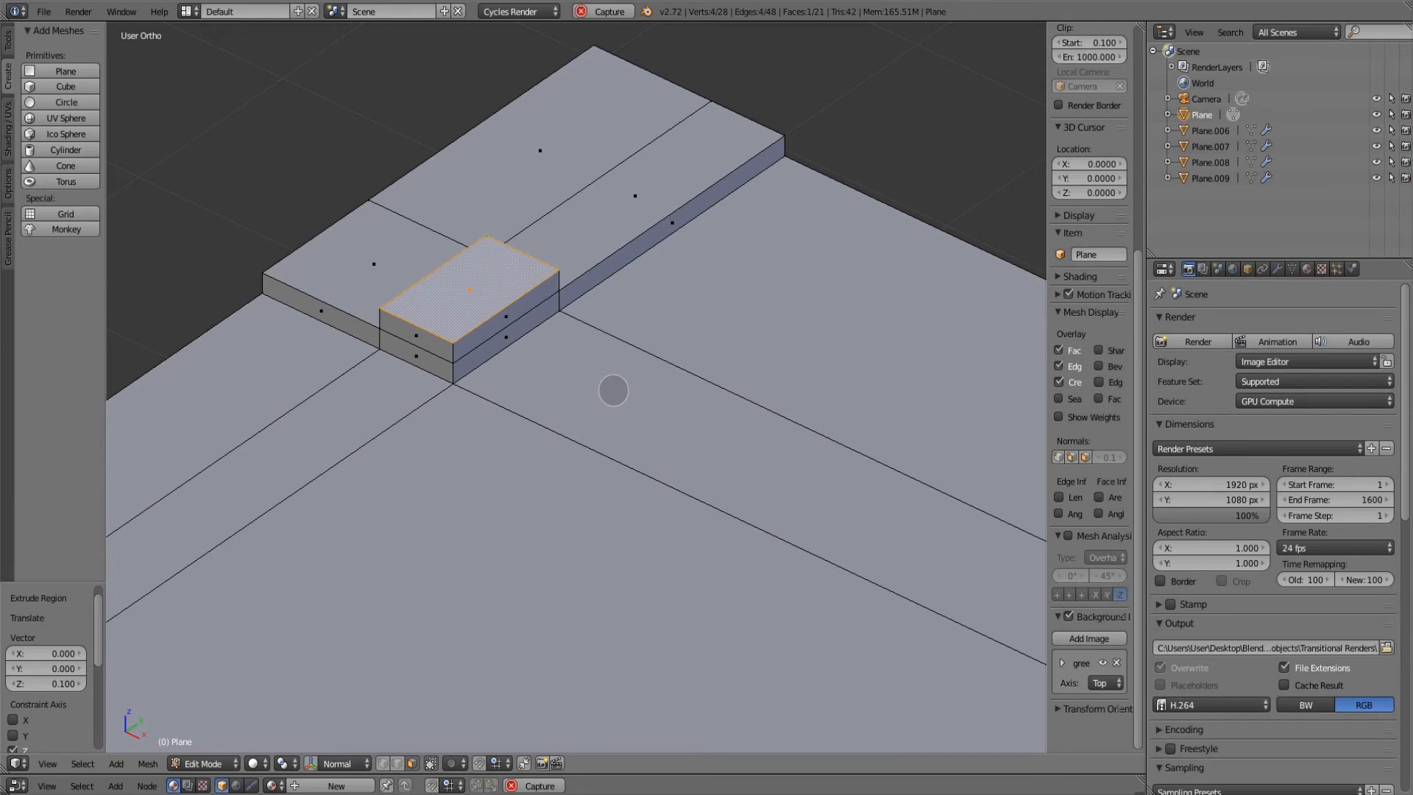
# - Return to the top view with the reference image visible through the plane, in edit mode
pyautogui.moveTo(546, 485); pyautogui.dragTo(574, 485, button='middle')
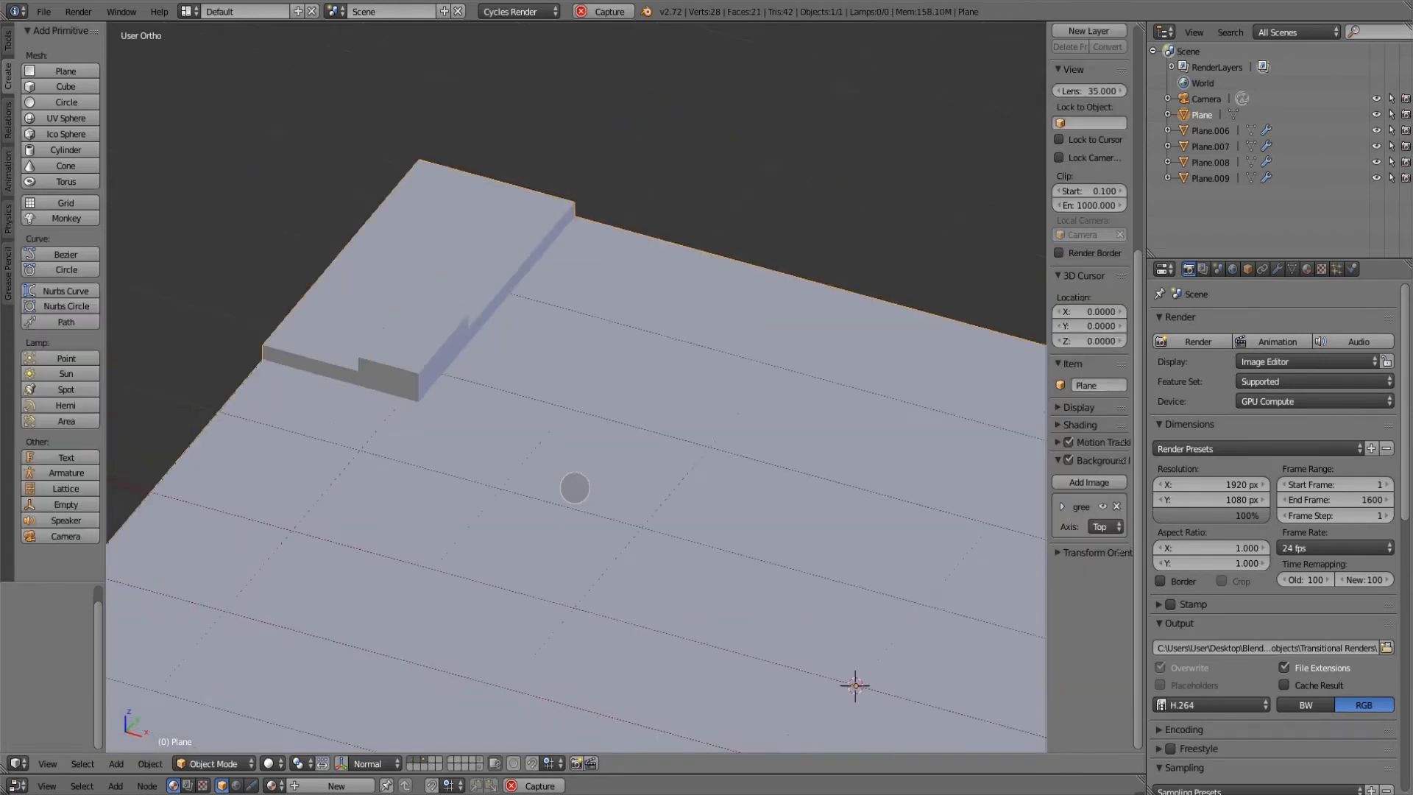
pyautogui.press('KP_7')
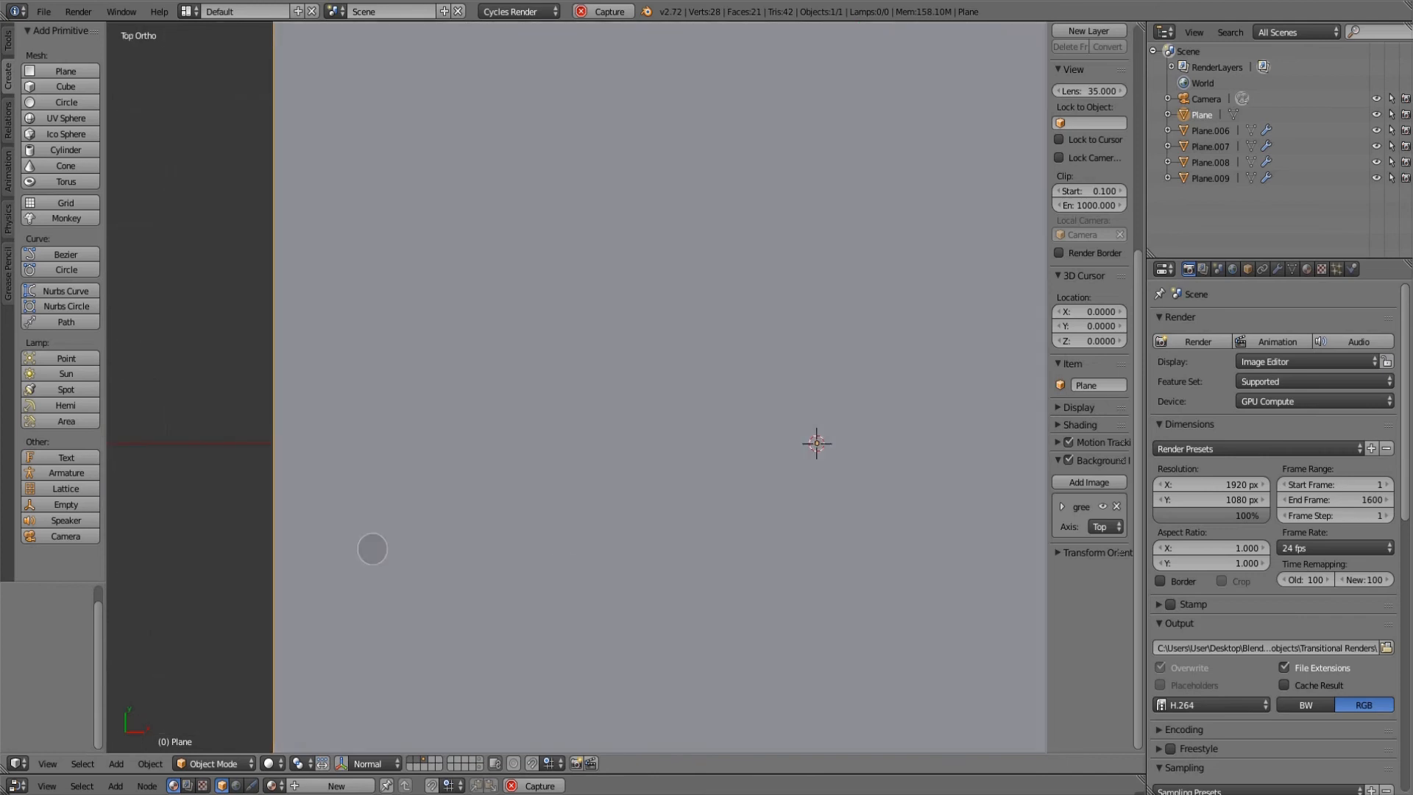
pyautogui.scroll(-5, 563, 538)
pyautogui.hotkey('alt', 'z')
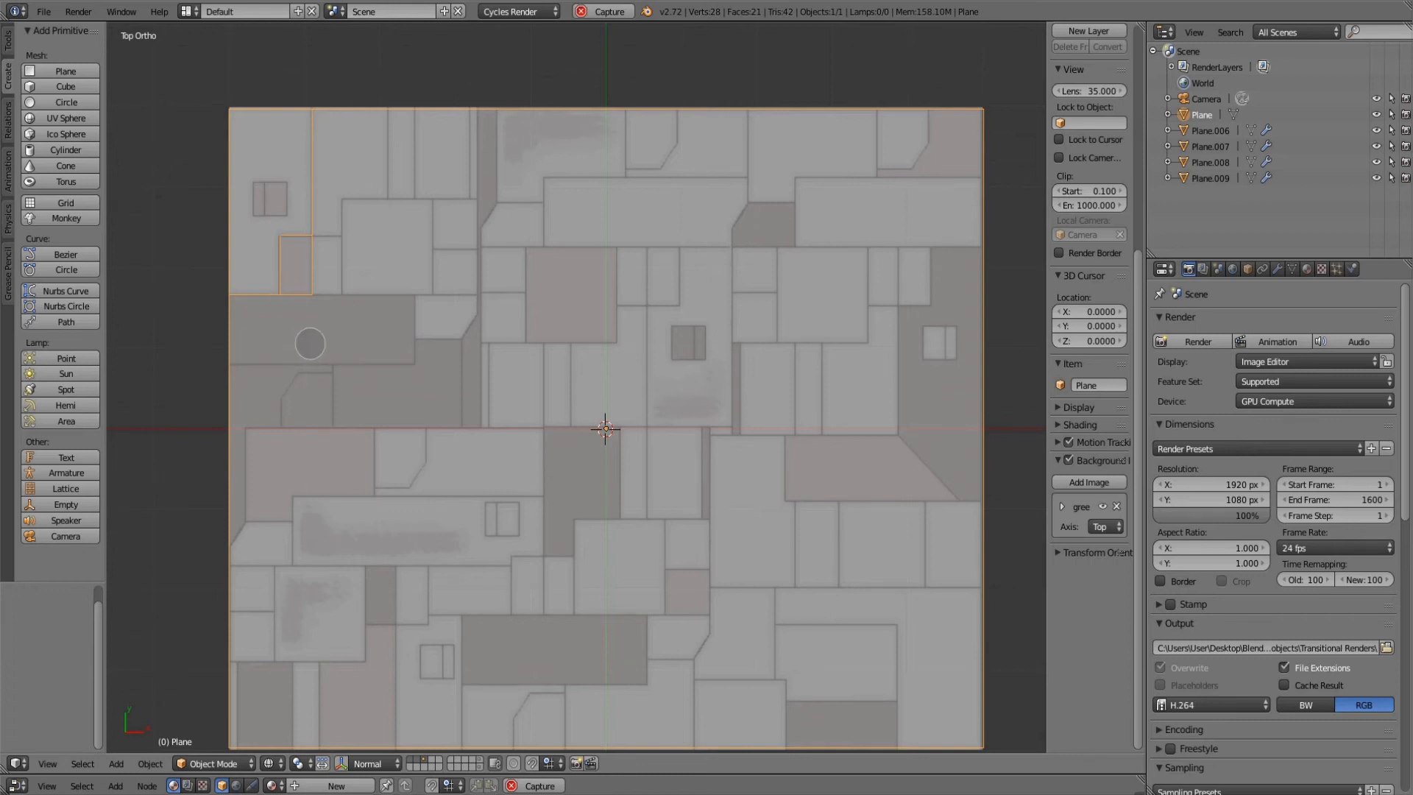
pyautogui.press('Tab')
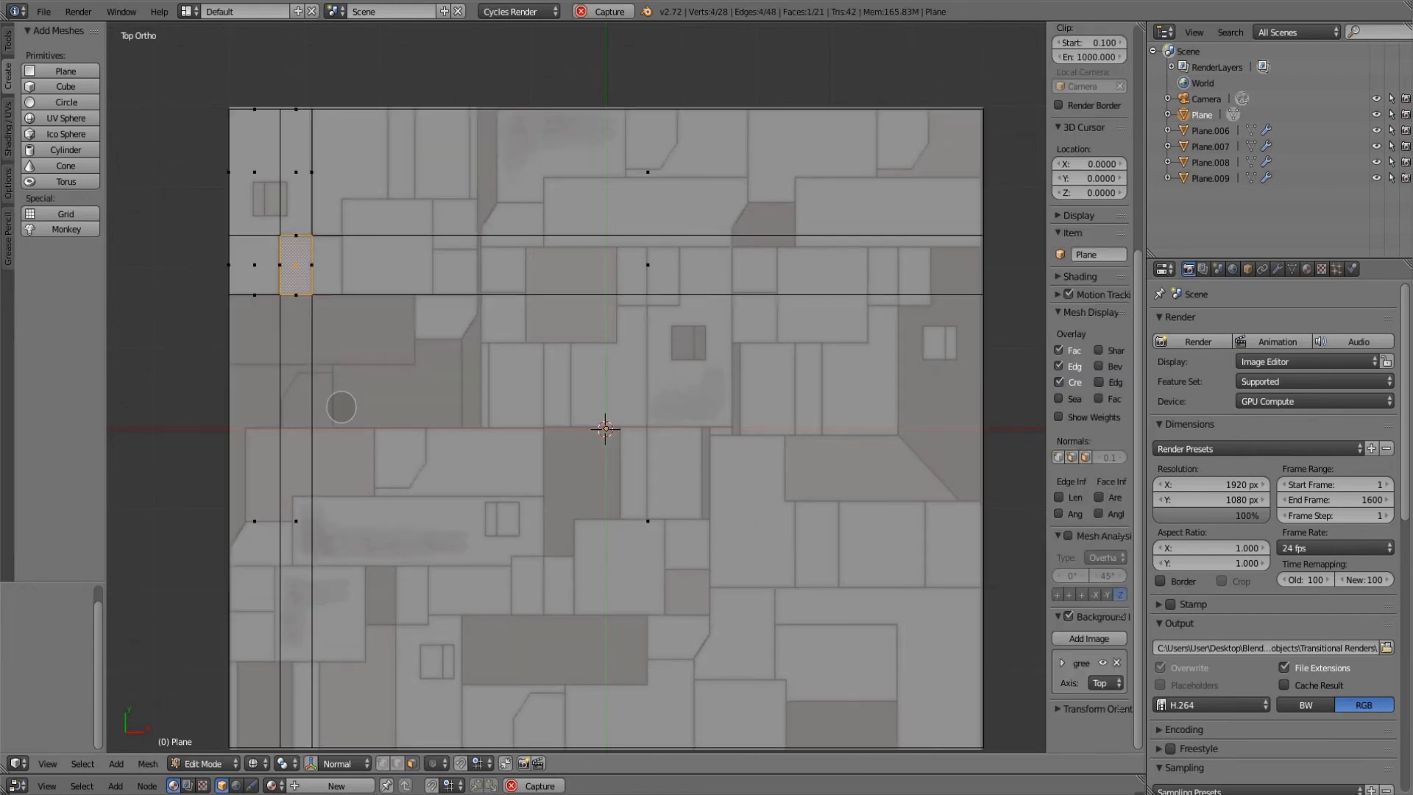
pyautogui.rightClick(648, 265)
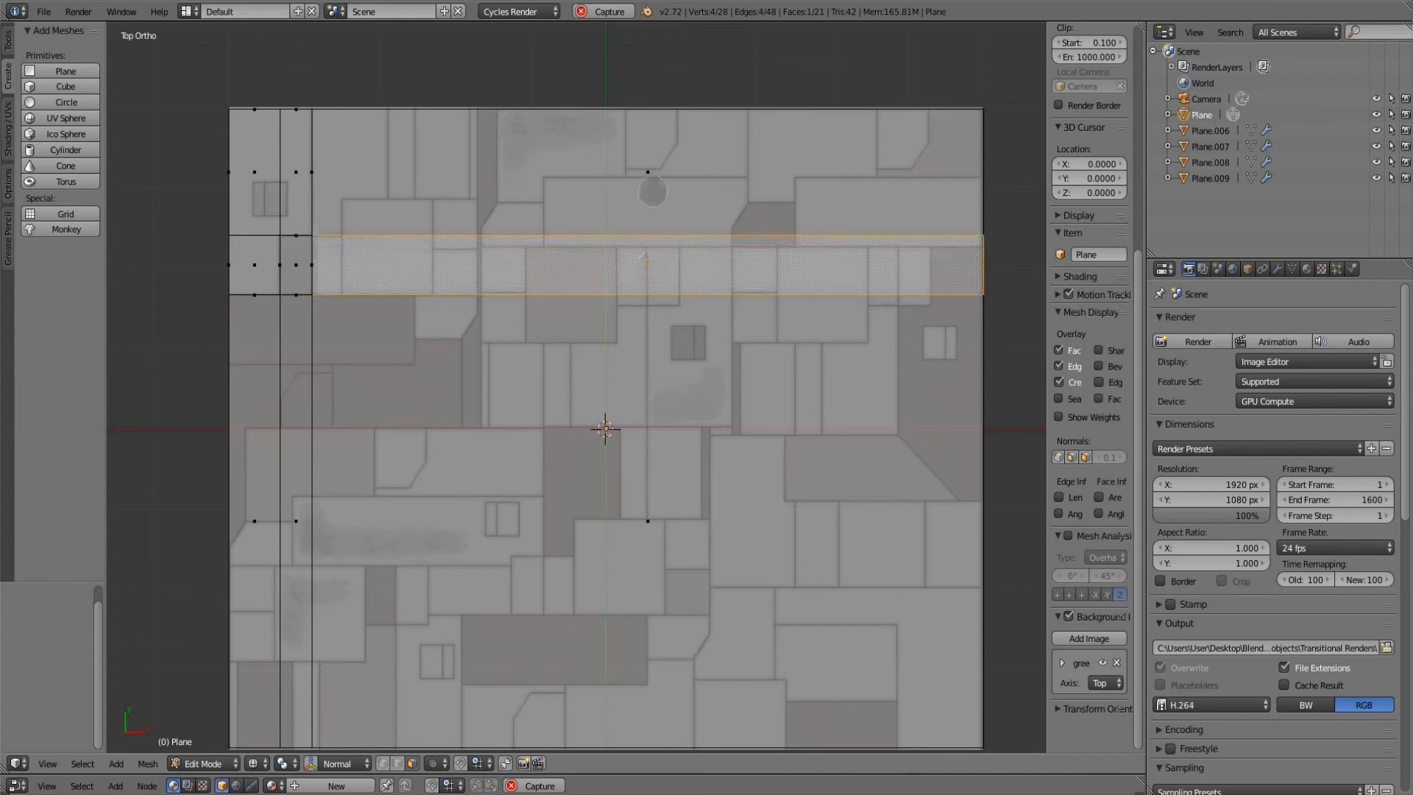
pyautogui.rightClick(647, 177)
pyautogui.rightClick(287, 515)
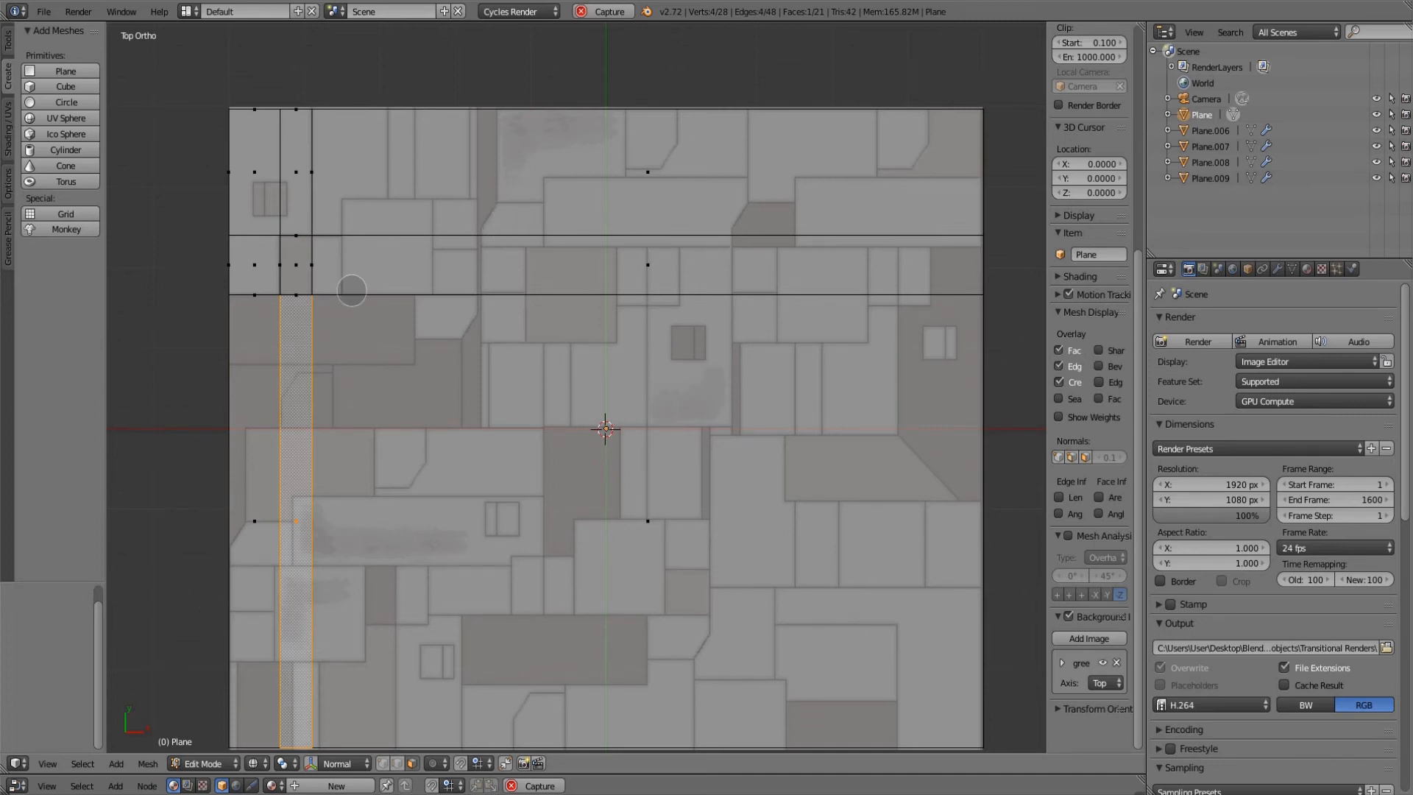
# - Add two vertical loop cuts along the side seams of the large panel to the right of the raised corner block
pyautogui.hotkey('ctrl', 'r')
pyautogui.click(393, 285)
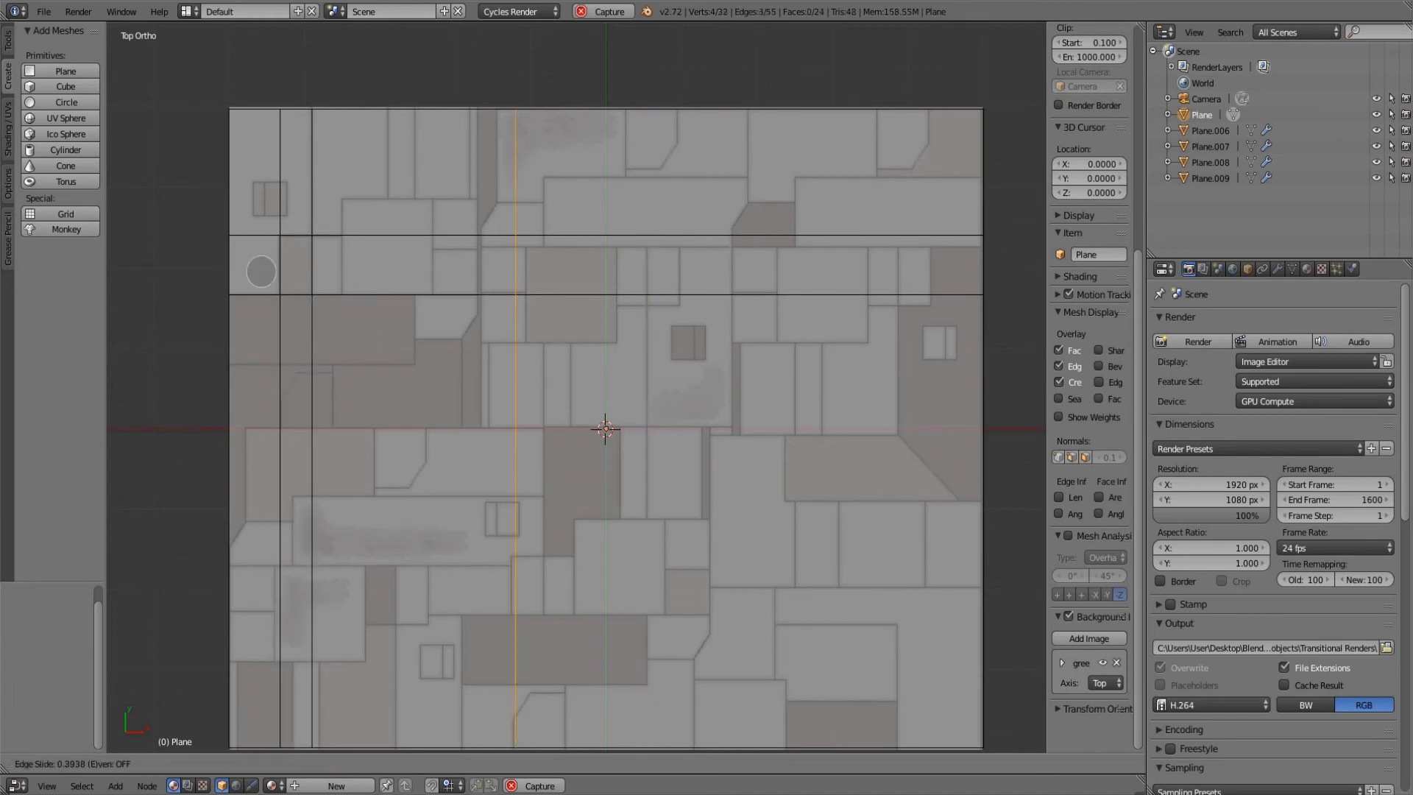
pyautogui.click(1023, 274)
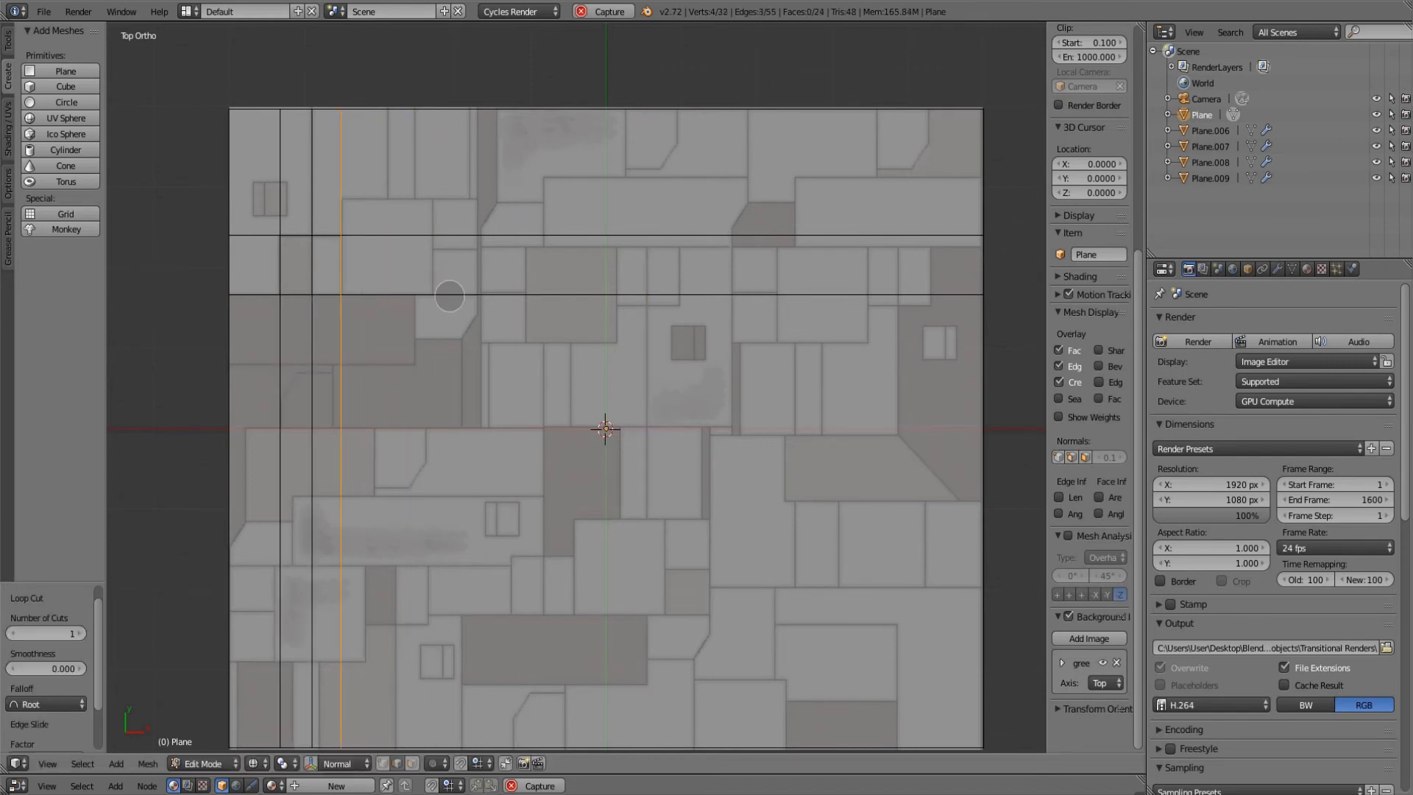
pyautogui.hotkey('ctrl', 'r')
pyautogui.click(449, 295)
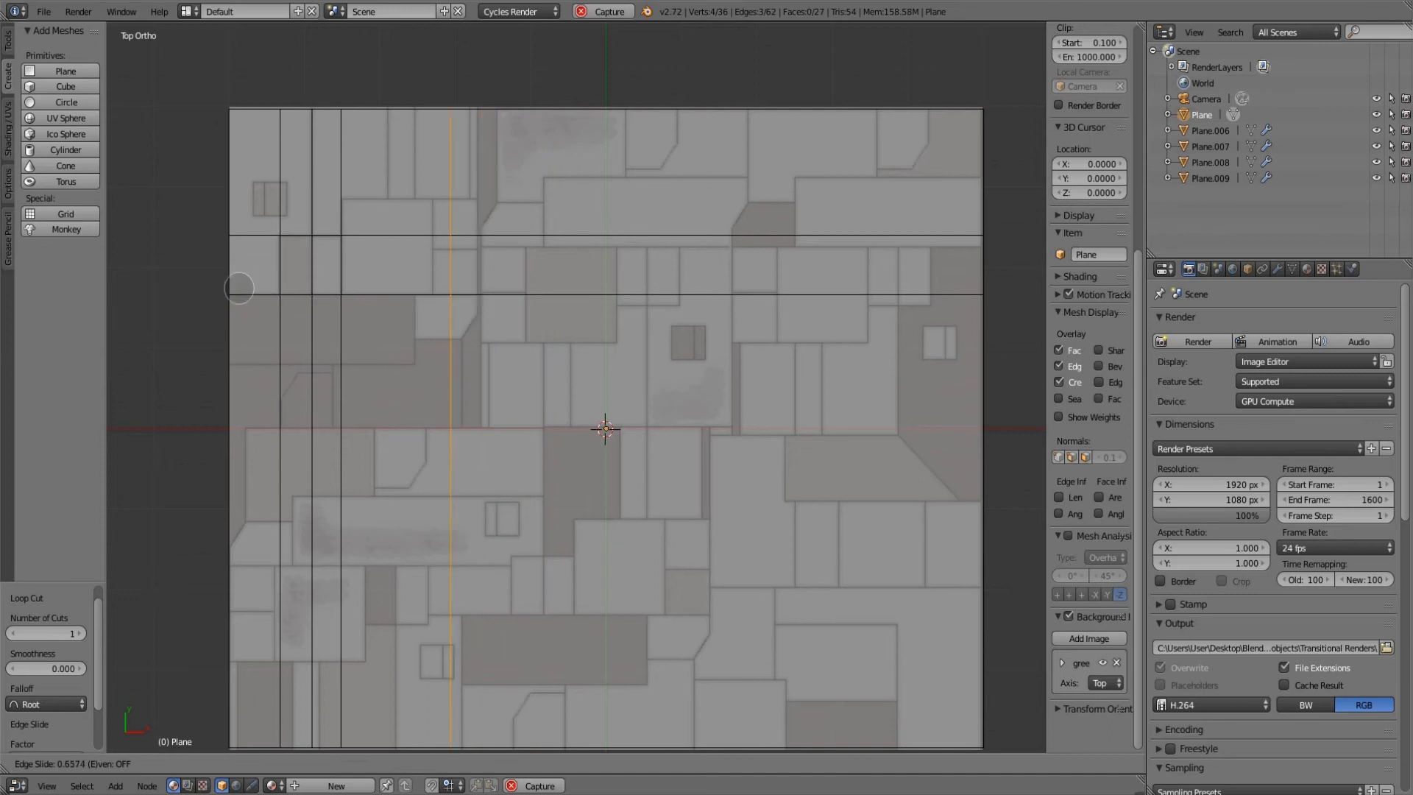
pyautogui.click(223, 291)
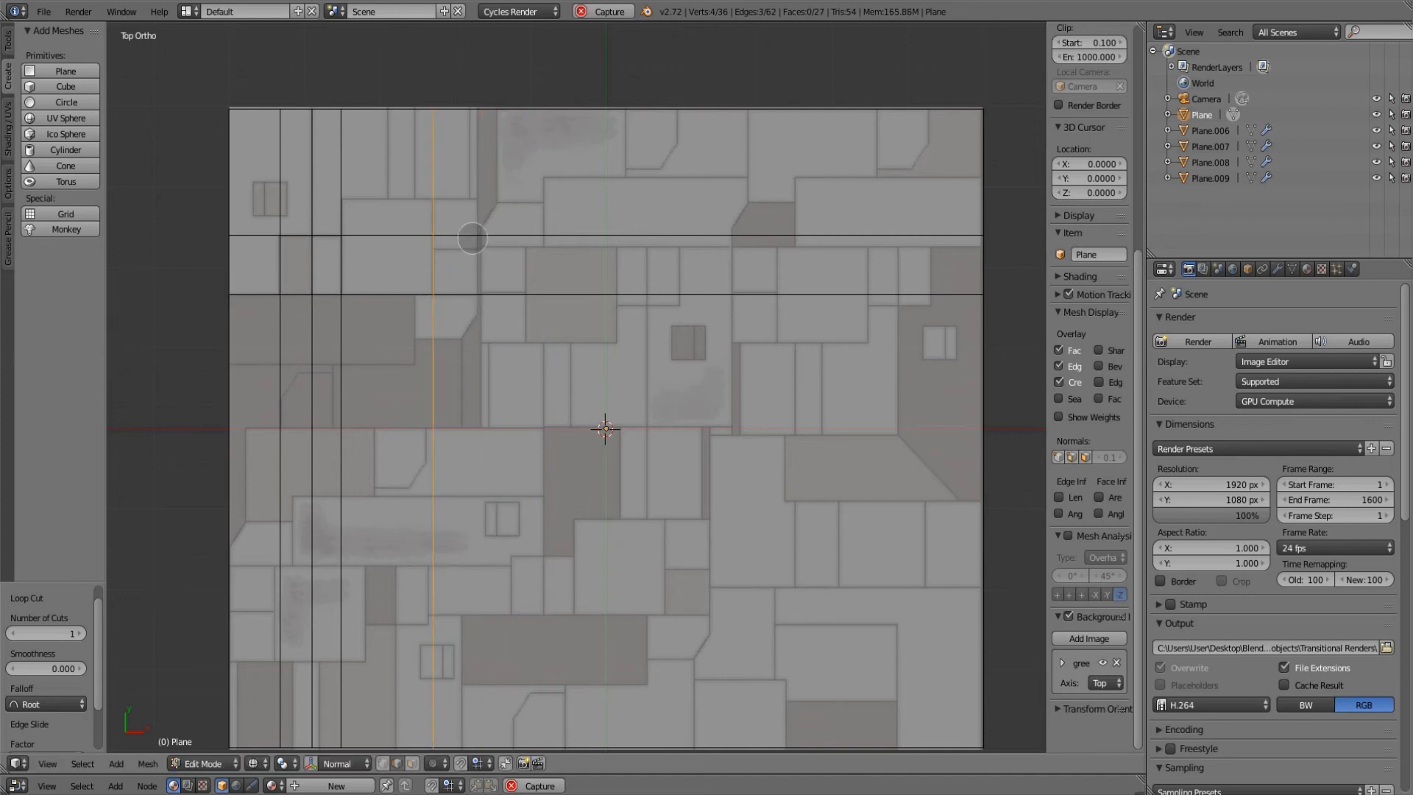
# - Add a horizontal loop cut along the long seam just below the existing upper cut and a vertical loop cut near the plane's middle
pyautogui.hotkey('ctrl', 'r')
pyautogui.click(427, 243)
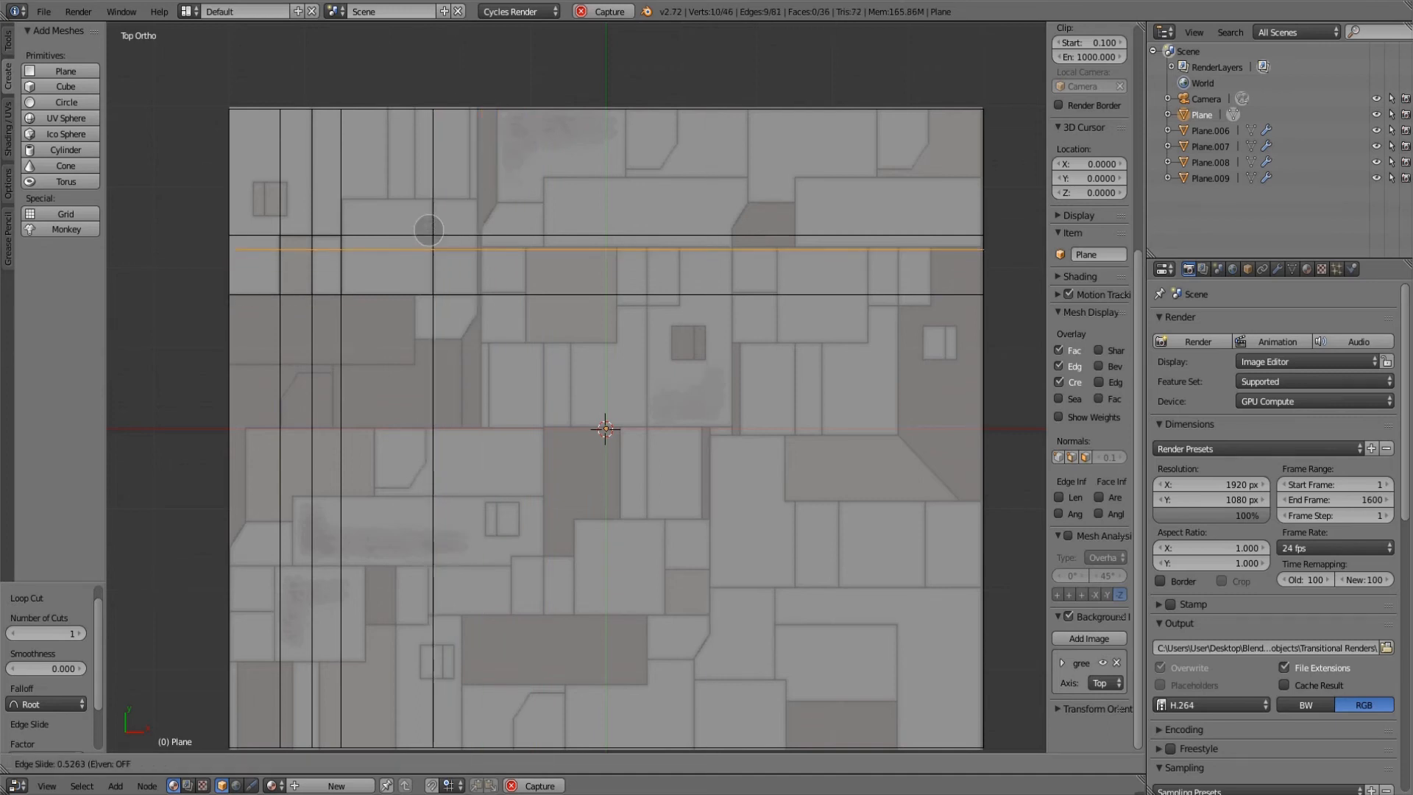
pyautogui.click(431, 243)
pyautogui.hotkey('ctrl', 'r')
pyautogui.click(559, 260)
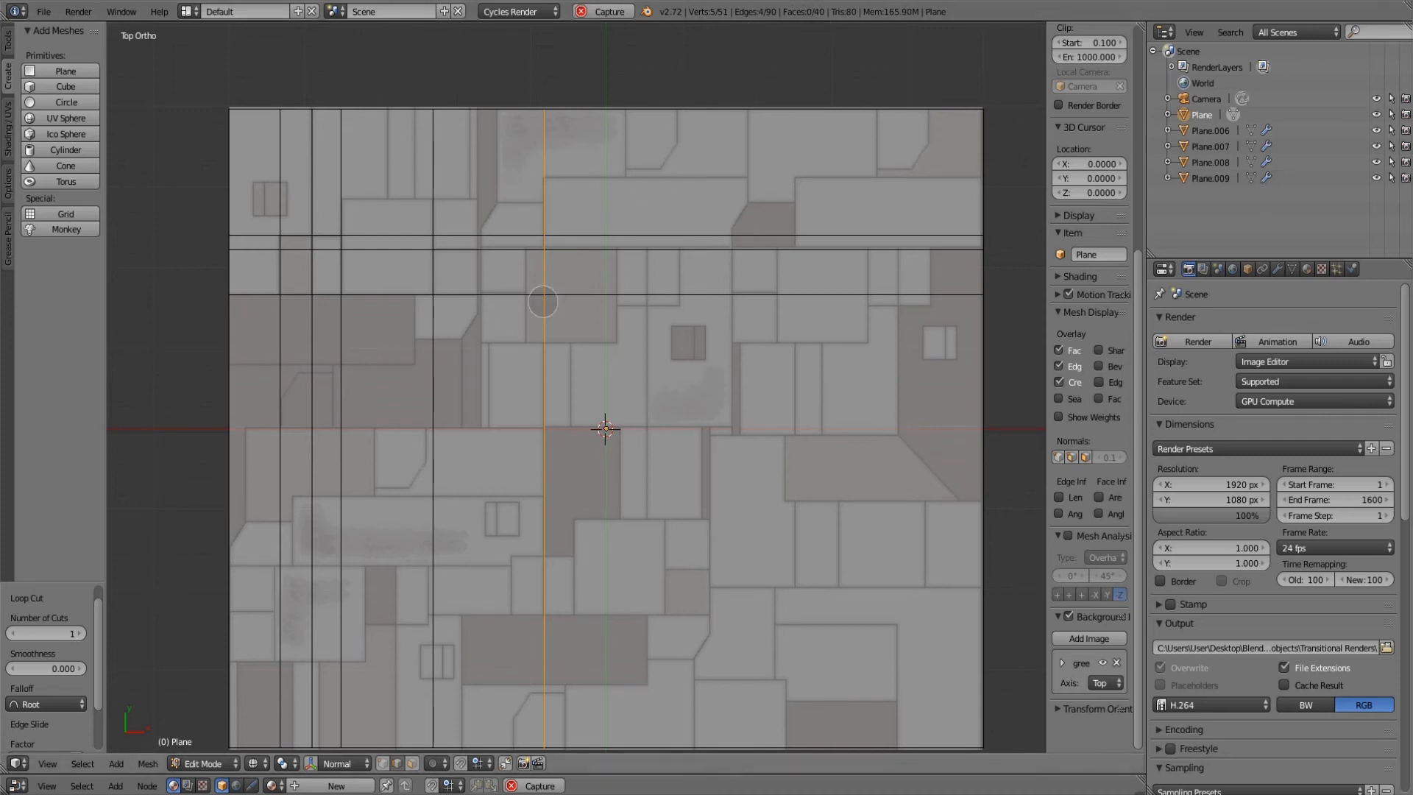
# - Undo all the loop cuts and extrusions back to the plain uncut plane
pyautogui.hotkey('ctrl', 'z')
pyautogui.hotkey('ctrl', 'z')
pyautogui.hotkey('ctrl', 'z')
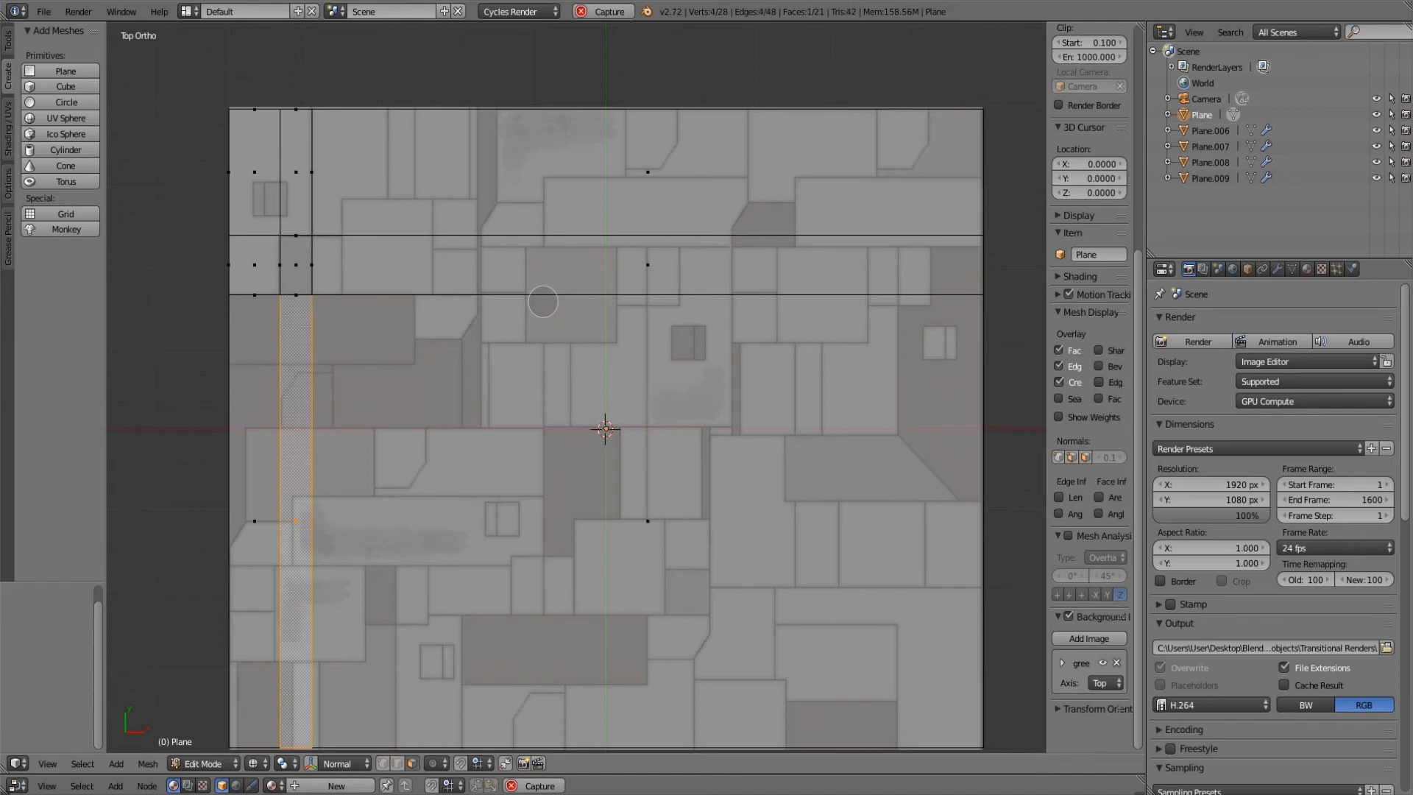
pyautogui.hotkey('ctrl', 'z')
pyautogui.hotkey('ctrl', 'z')
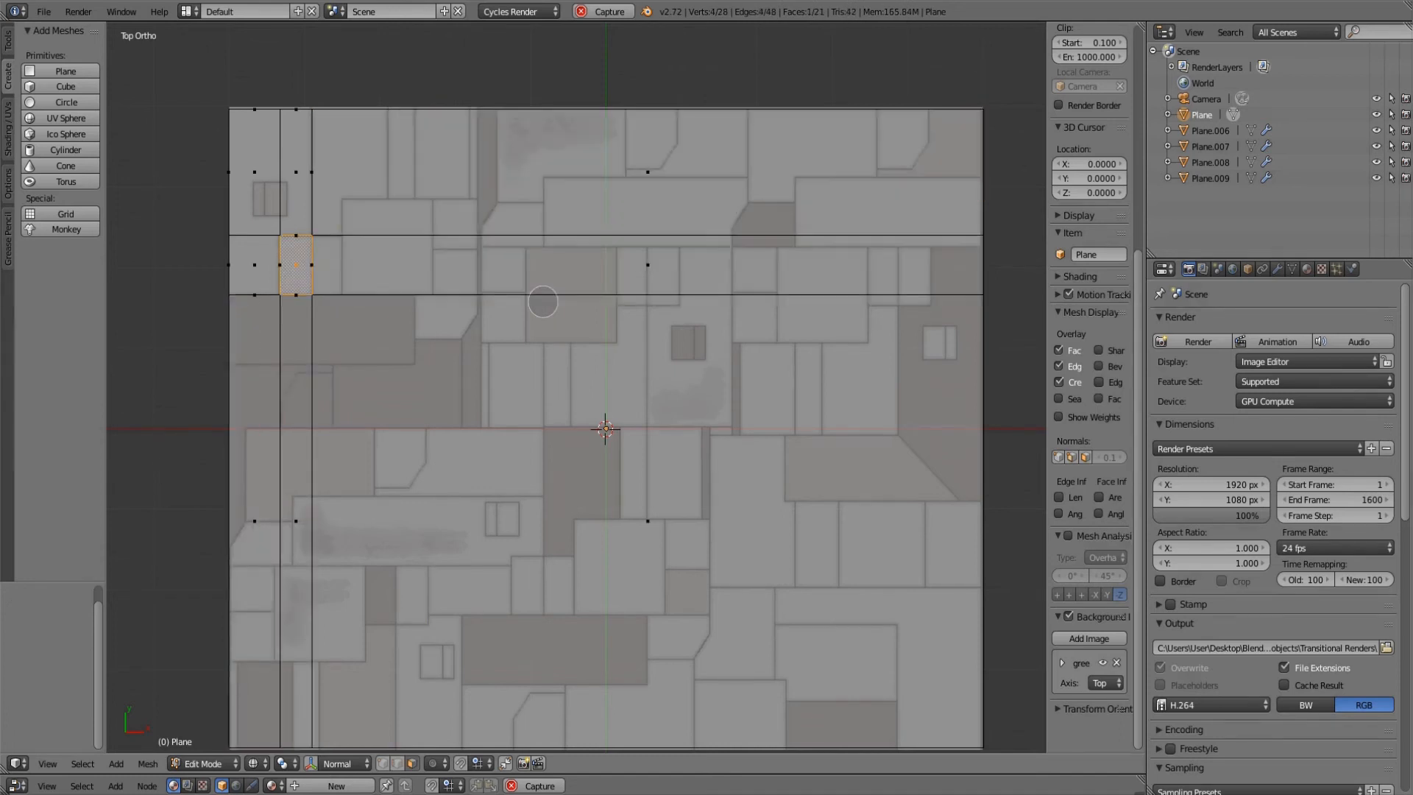
pyautogui.hotkey('ctrl', 'z')
pyautogui.hotkey('ctrl', 'z')
pyautogui.hotkey('ctrl', 'z')
pyautogui.hotkey('ctrl', 'z')
pyautogui.hotkey('ctrl', 'z')
pyautogui.hotkey('ctrl', 'z')
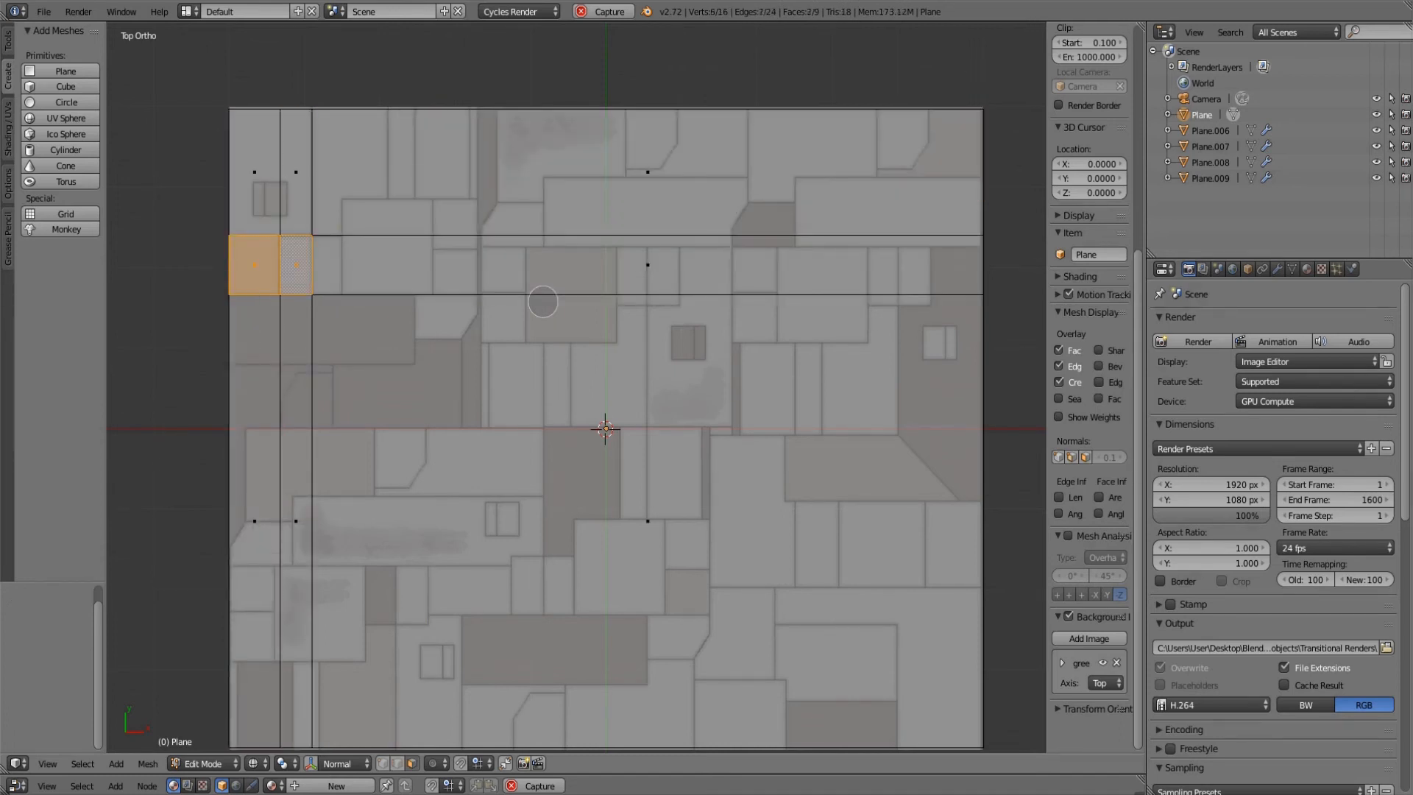
pyautogui.hotkey('ctrl', 'z')
pyautogui.hotkey('ctrl', 'z')
pyautogui.hotkey('ctrl', 'z')
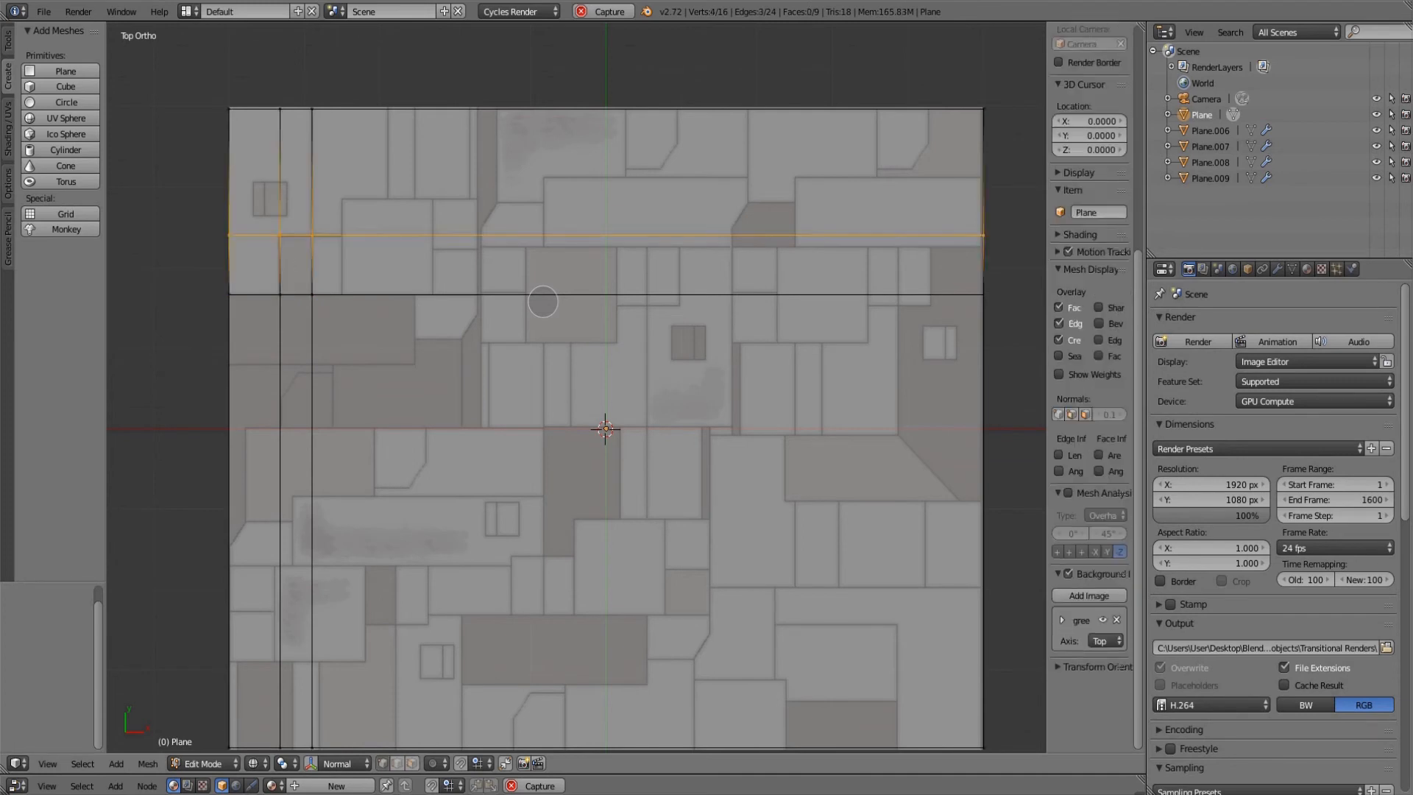
pyautogui.hotkey('ctrl', 'z')
pyautogui.hotkey('ctrl', 'z')
pyautogui.hotkey('ctrl', 'z')
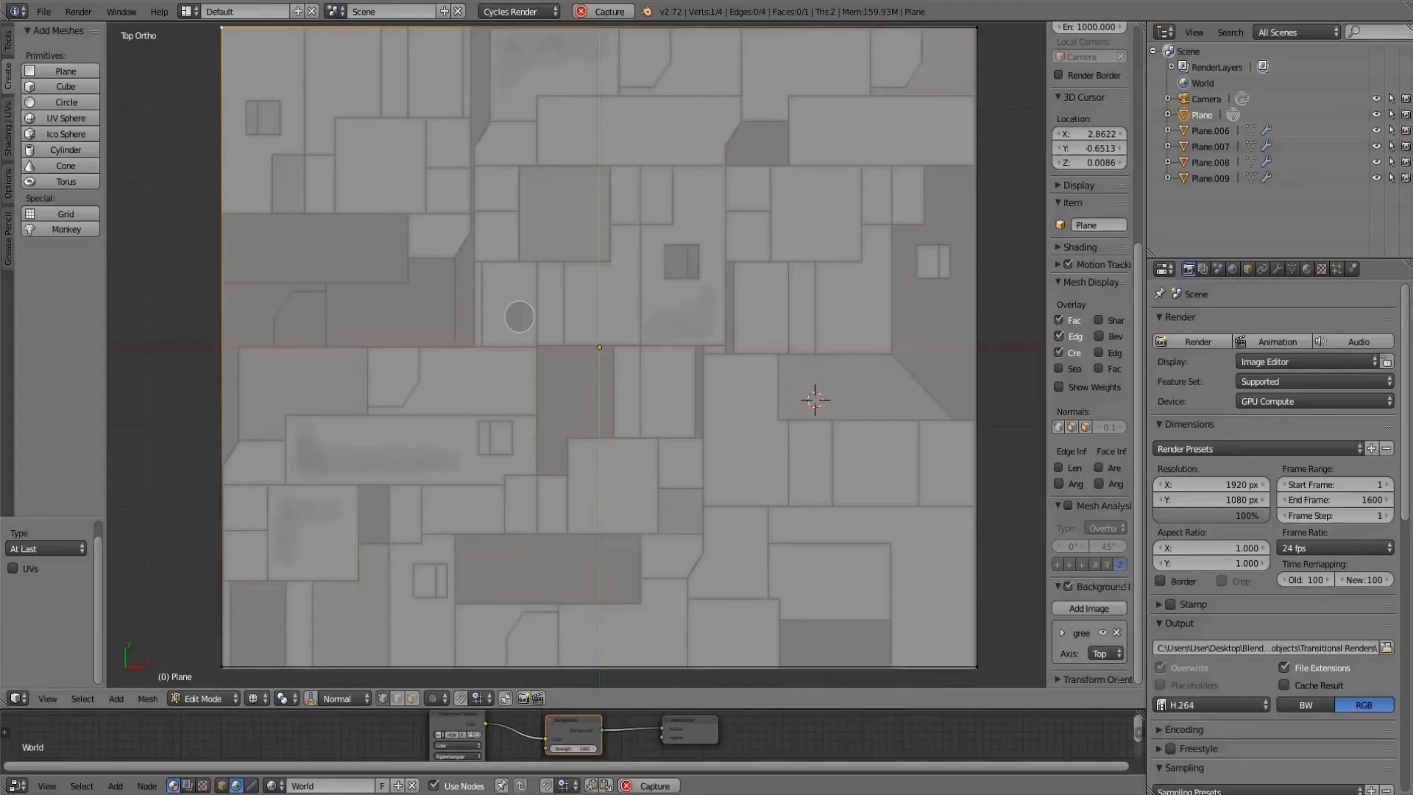
# - Switch mesh selection to edges and return to edit mode with the reference image visible around the plane's upper-left corner
pyautogui.keyDown('shift'); pyautogui.moveTo(557, 274); pyautogui.dragTo(569, 300, button='middle'); pyautogui.keyUp('shift')
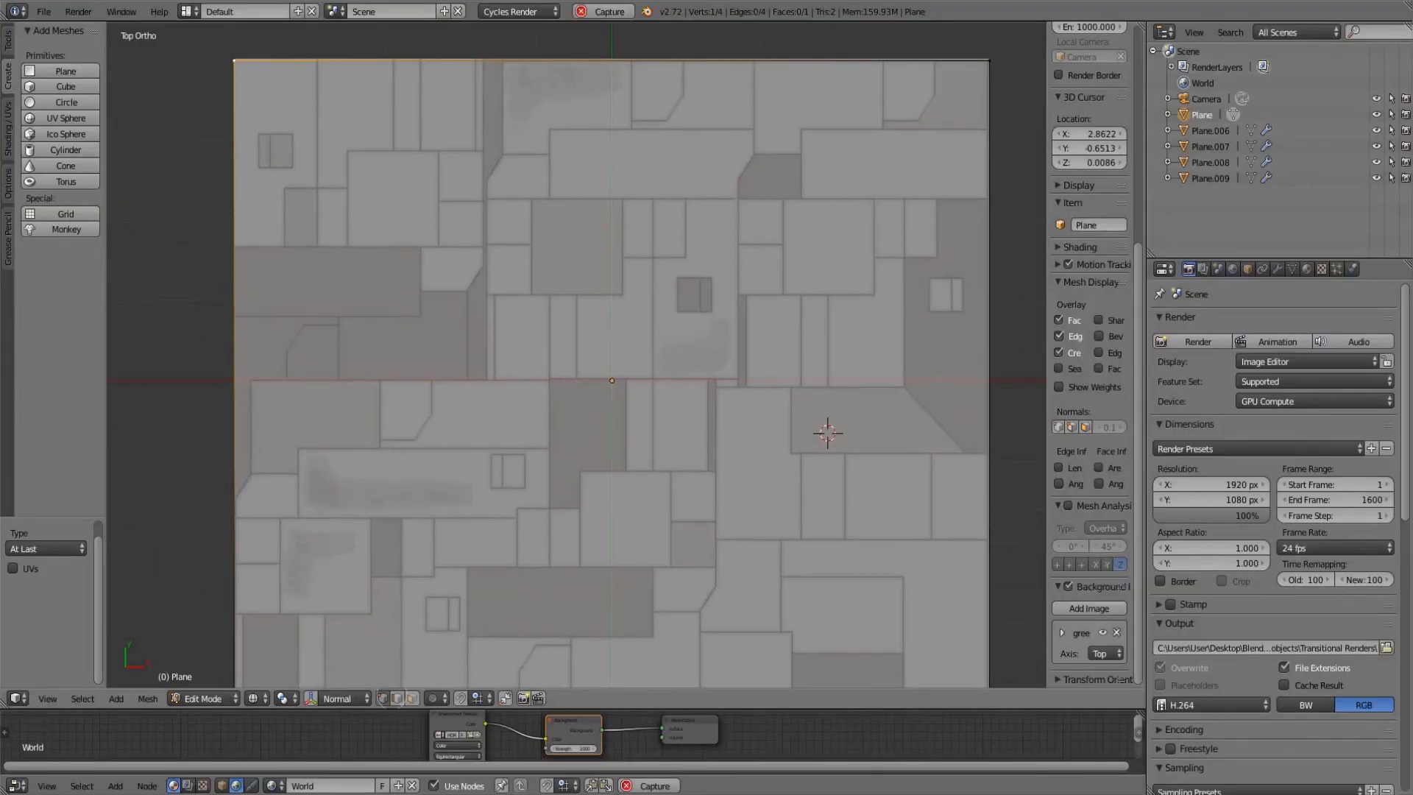
pyautogui.click(398, 701)
pyautogui.keyDown('shift'); pyautogui.moveTo(341, 348); pyautogui.dragTo(373, 358, button='middle'); pyautogui.keyUp('shift')
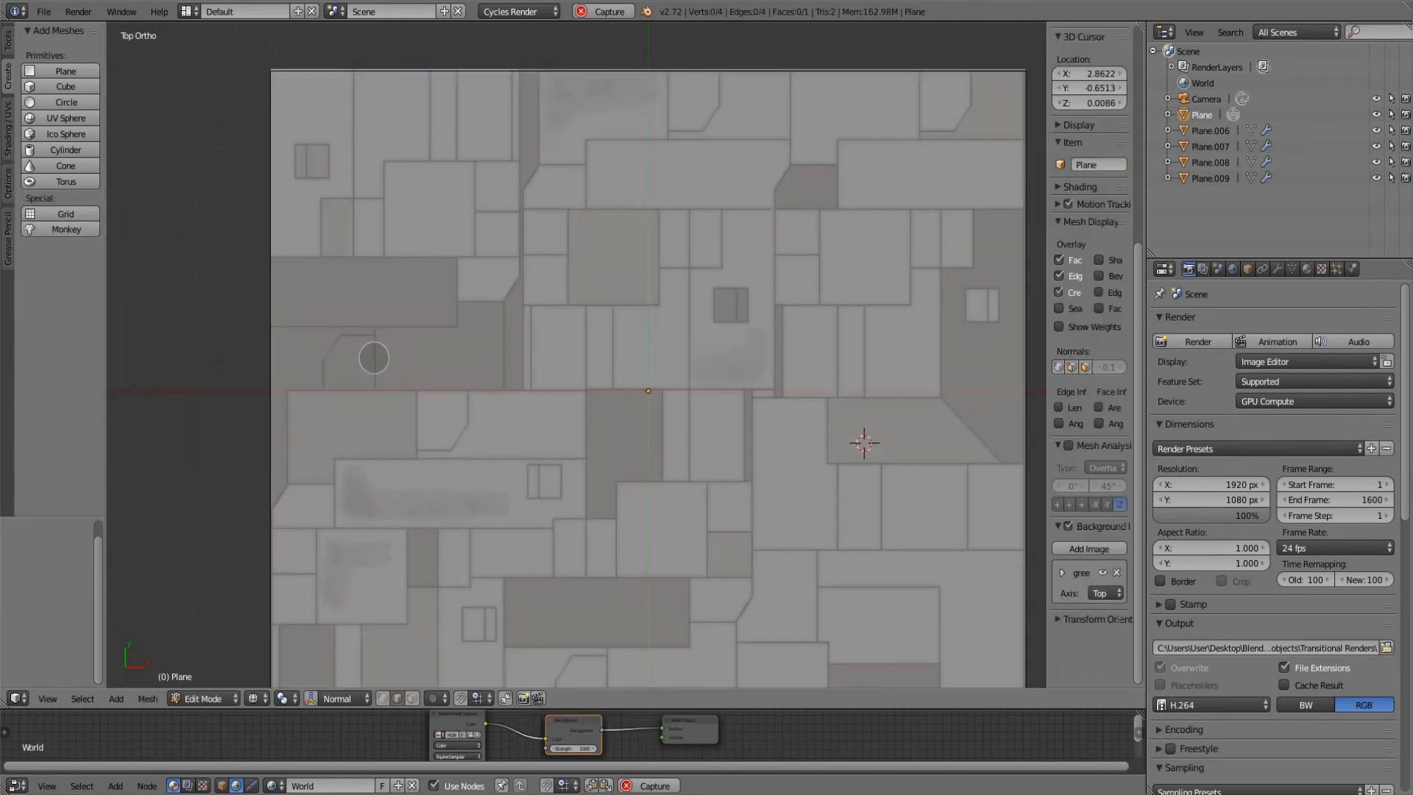
pyautogui.press('Tab')
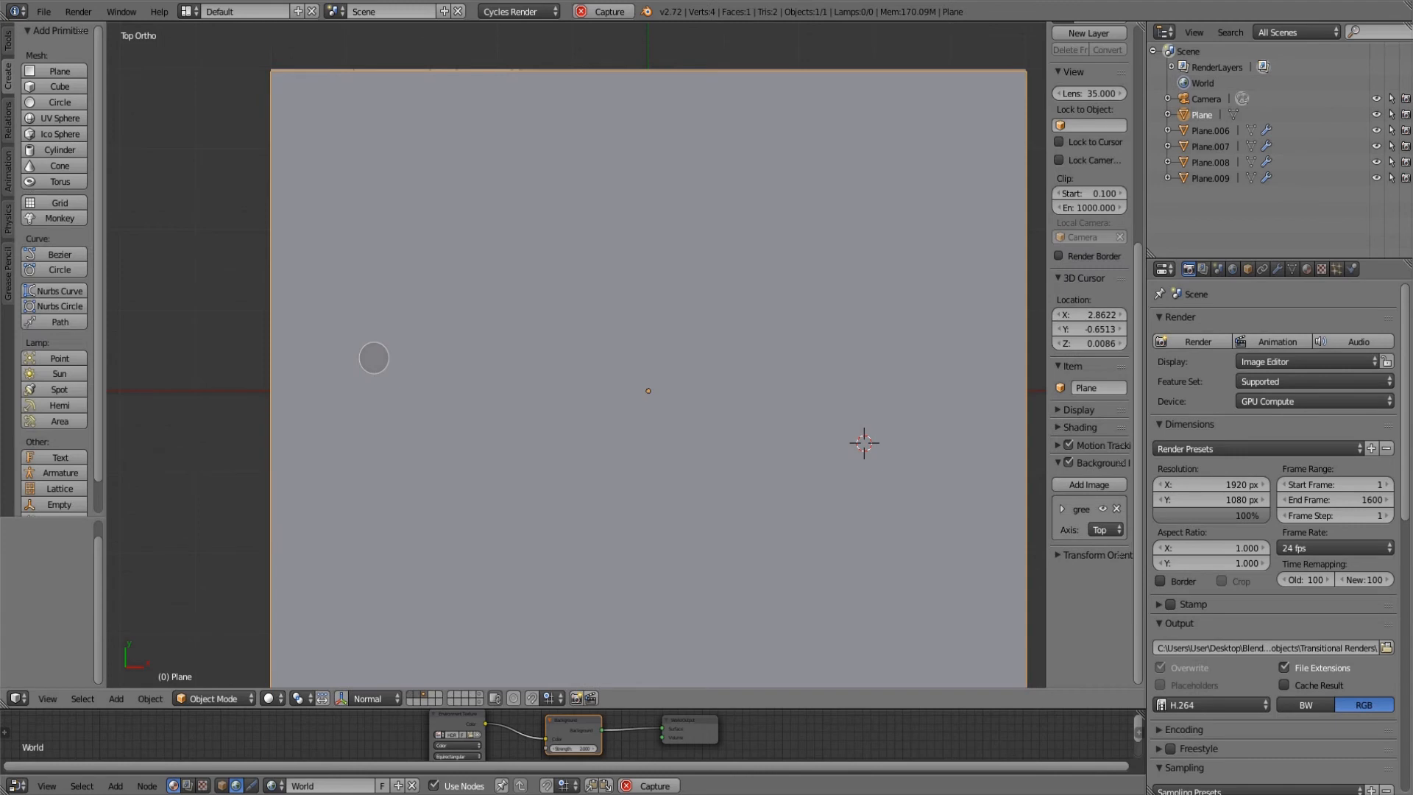
pyautogui.scroll(-1, 374, 357)
pyautogui.press('Tab')
pyautogui.press('z')
pyautogui.keyDown('shift'); pyautogui.moveTo(399, 313); pyautogui.dragTo(473, 374, button='middle'); pyautogui.keyUp('shift')
pyautogui.scroll(2, 431, 306)
pyautogui.scroll(1, 472, 377)
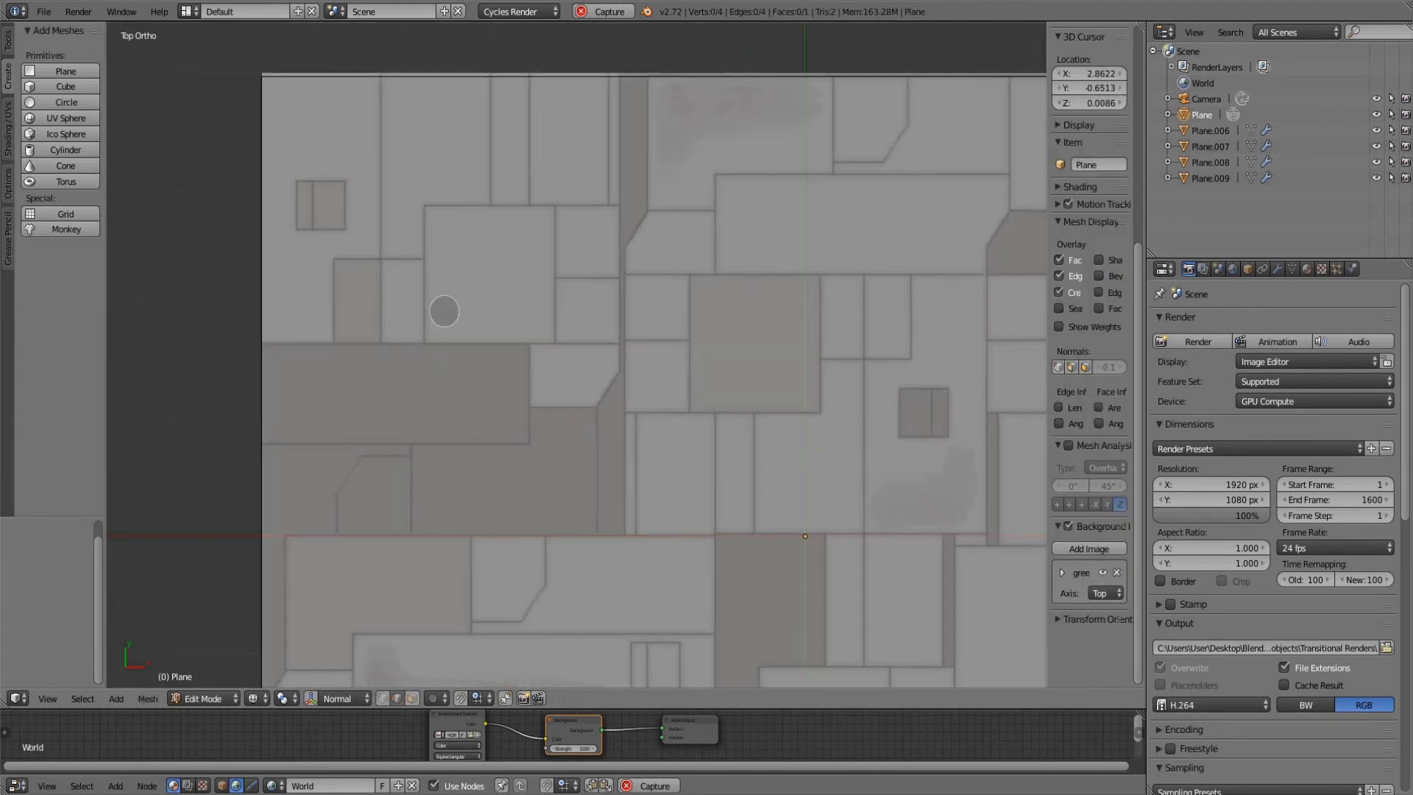
pyautogui.keyDown('shift'); pyautogui.moveTo(441, 310); pyautogui.dragTo(503, 414, button='middle'); pyautogui.keyUp('shift')
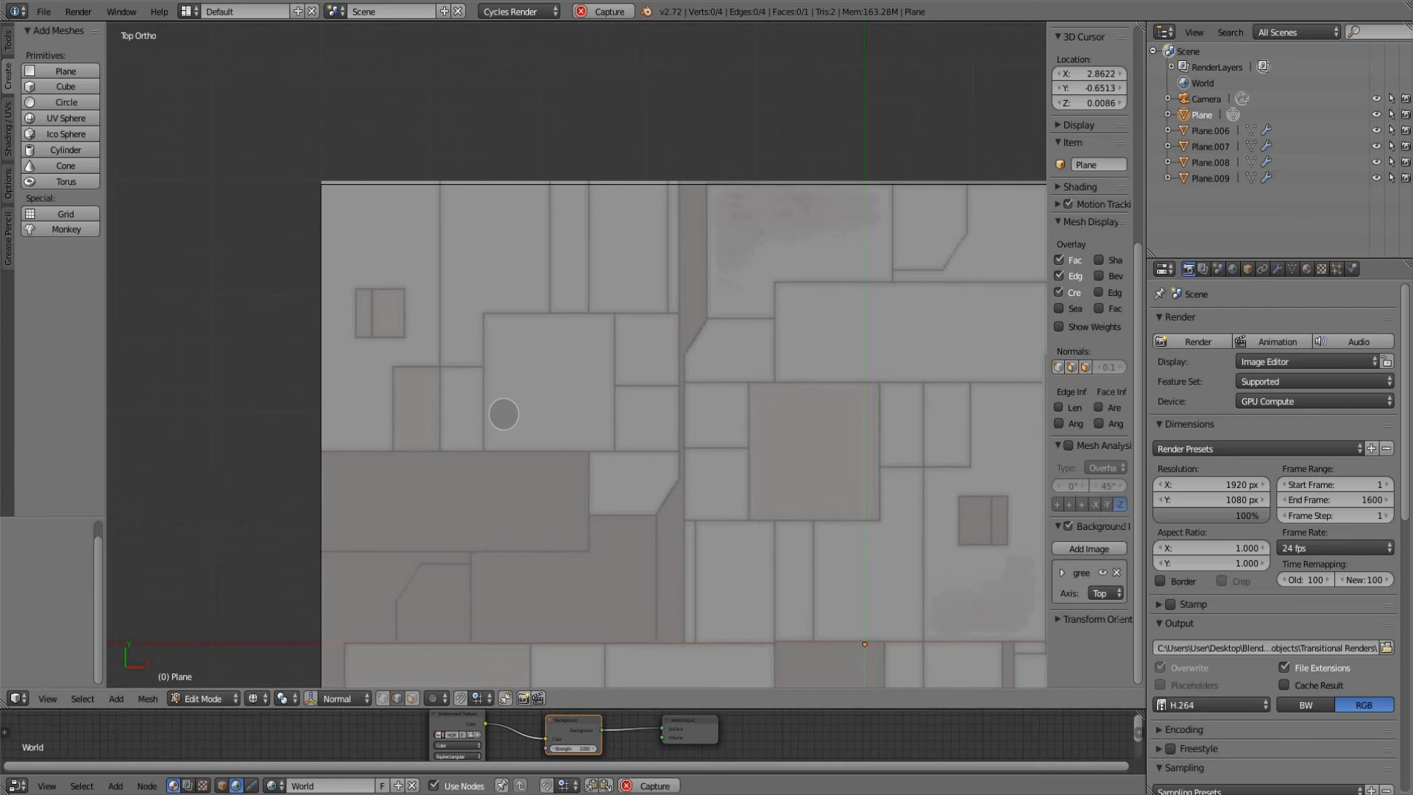
# - Try a Knife cut from the plane's upper edge straight down the first vertical seam, ending inside the face at the dark panel
pyautogui.press('k')
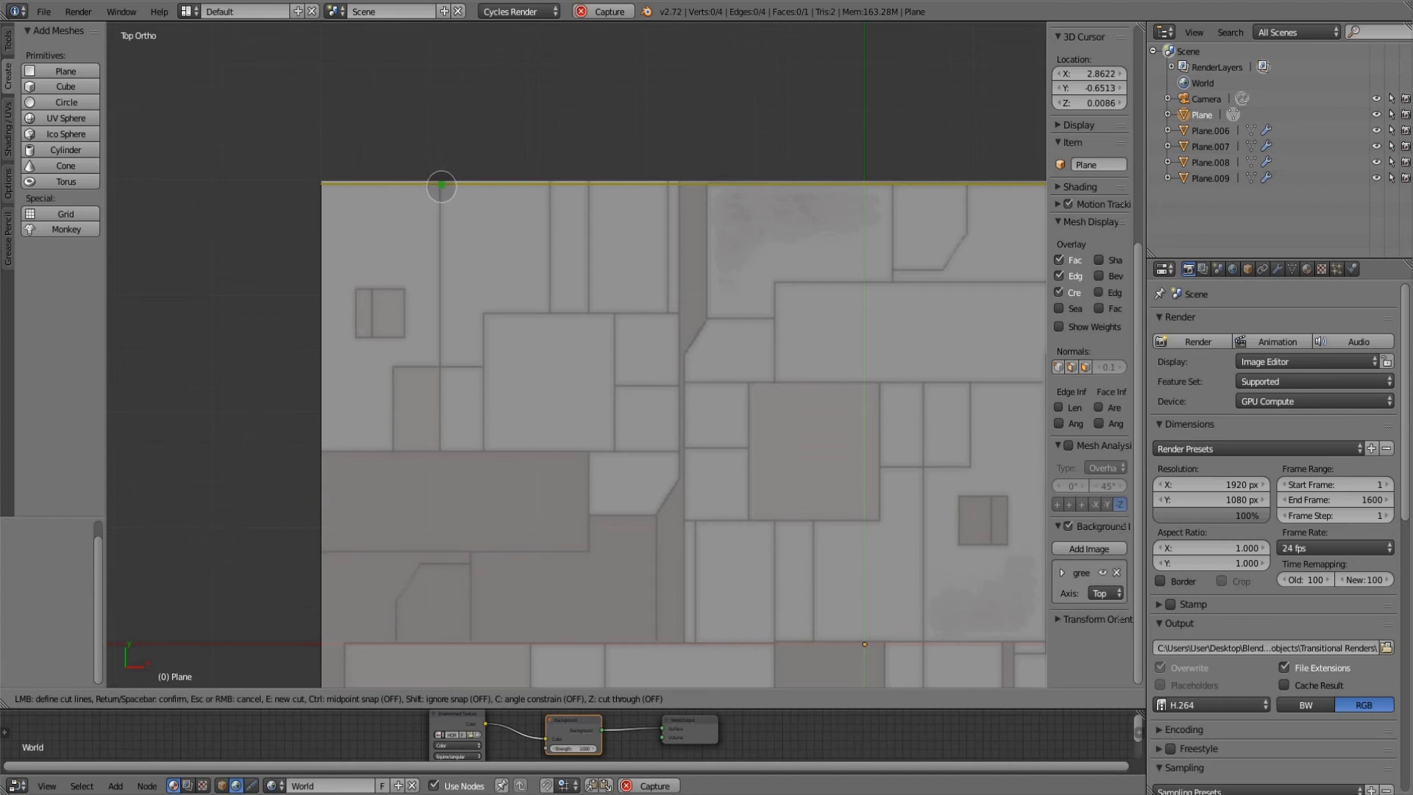
pyautogui.click(439, 185)
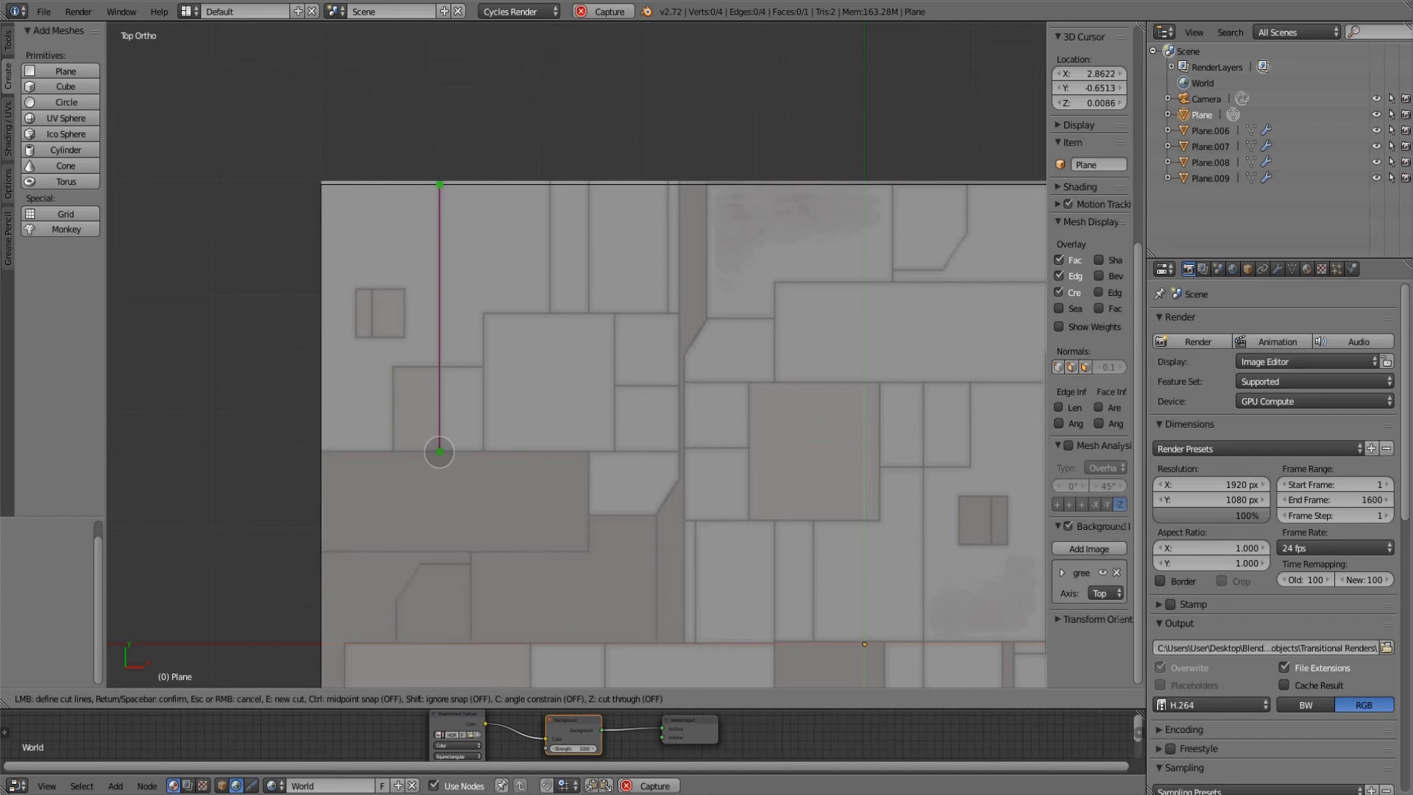
pyautogui.click(439, 451)
pyautogui.press('Return')
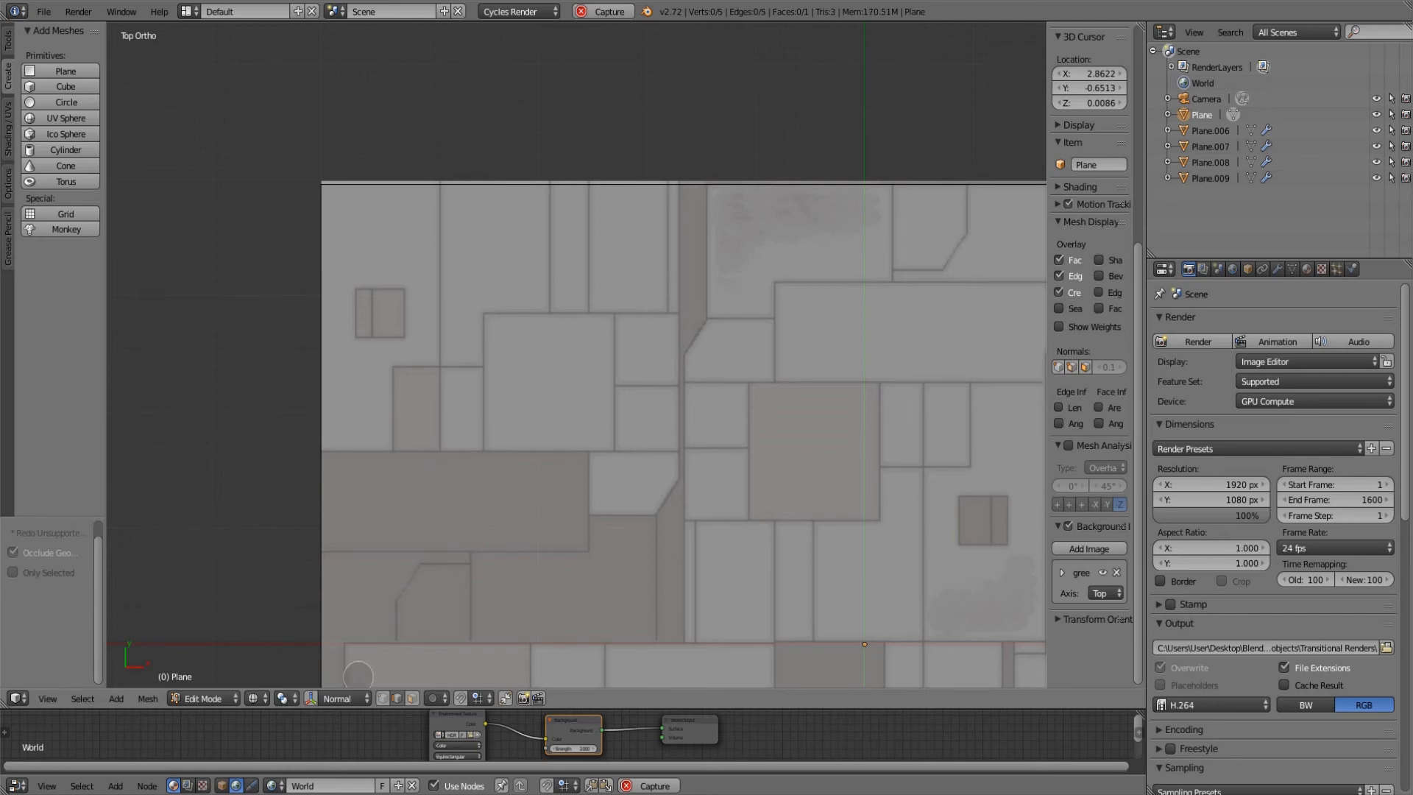
pyautogui.scroll(1, 436, 451)
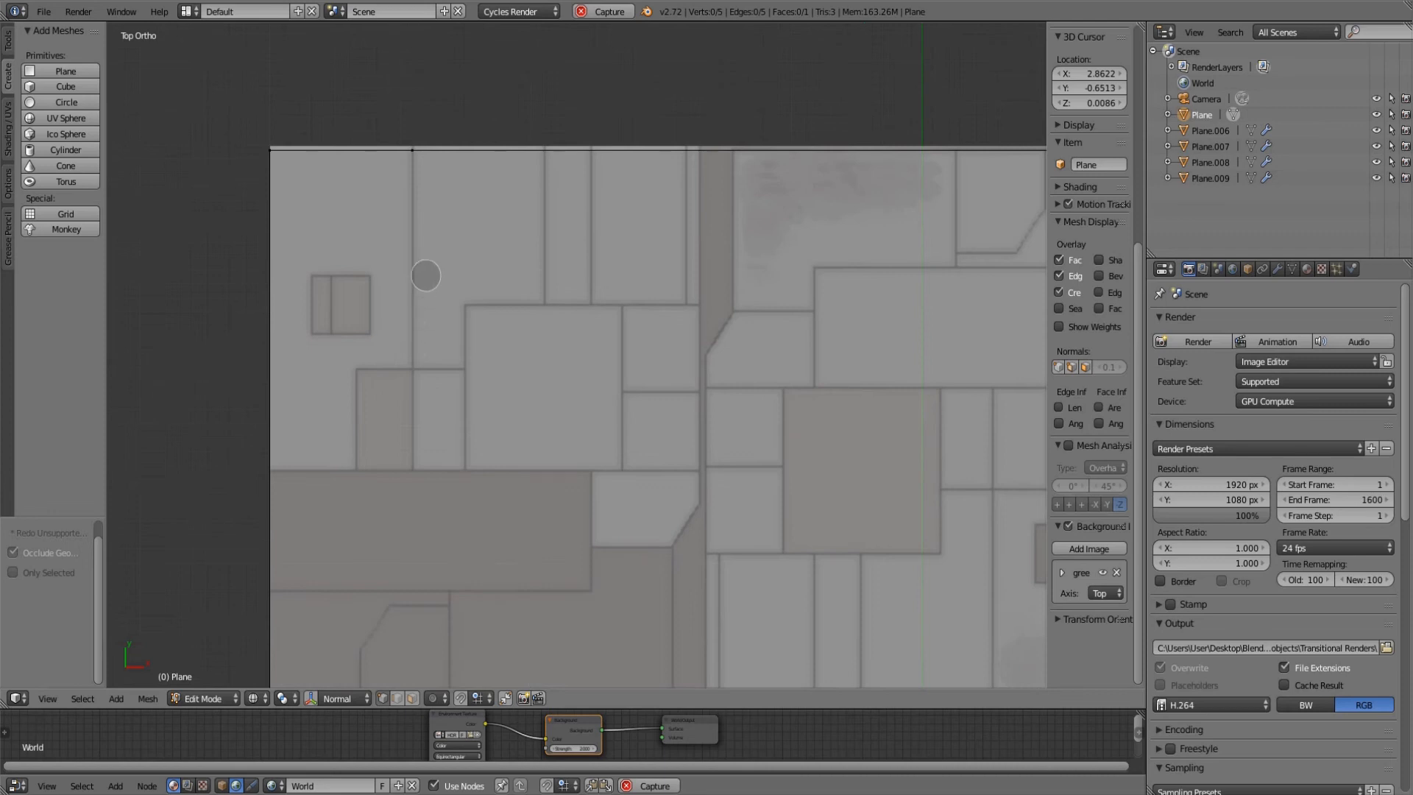
pyautogui.keyDown('shift'); pyautogui.moveTo(426, 274); pyautogui.dragTo(432, 308, button='middle'); pyautogui.keyUp('shift')
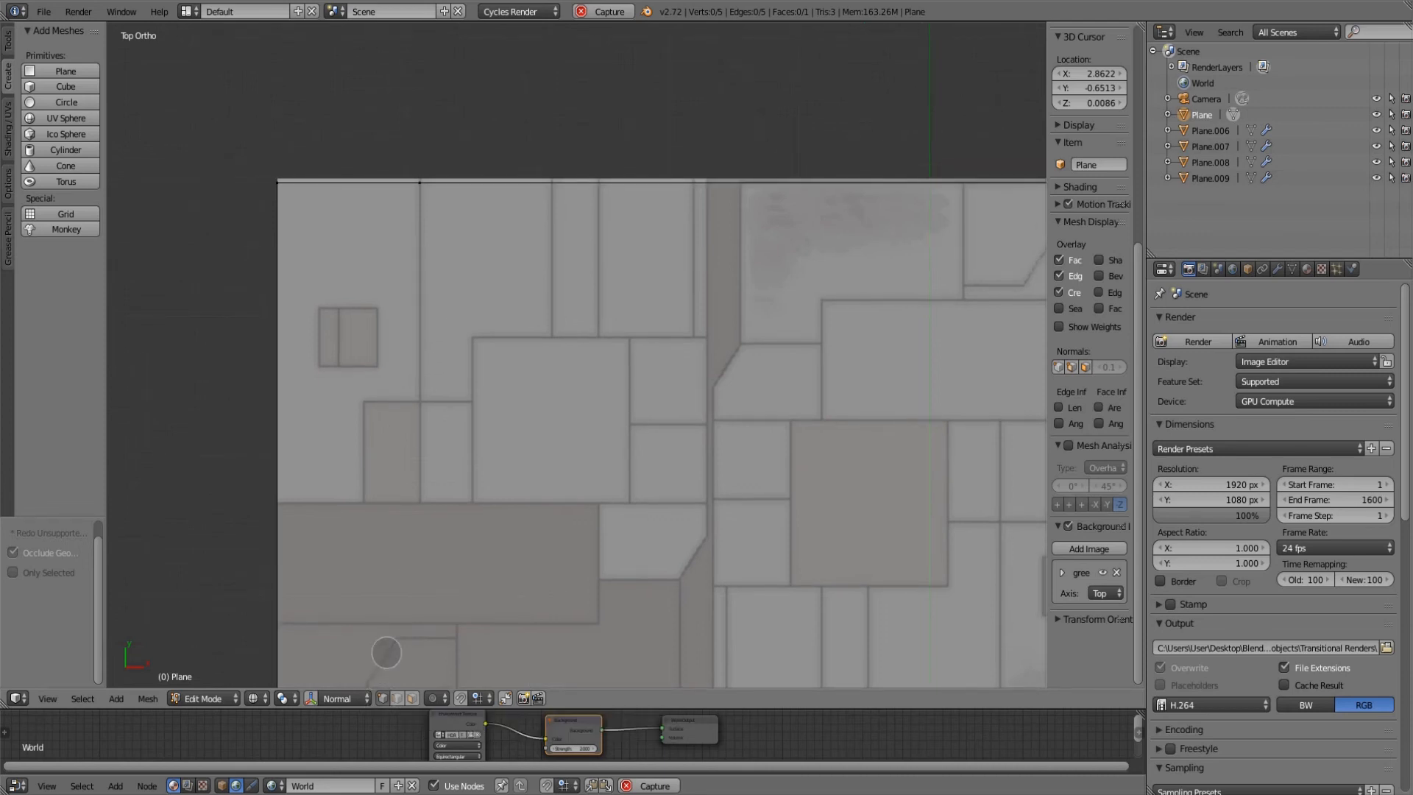
pyautogui.rightClick(414, 191)
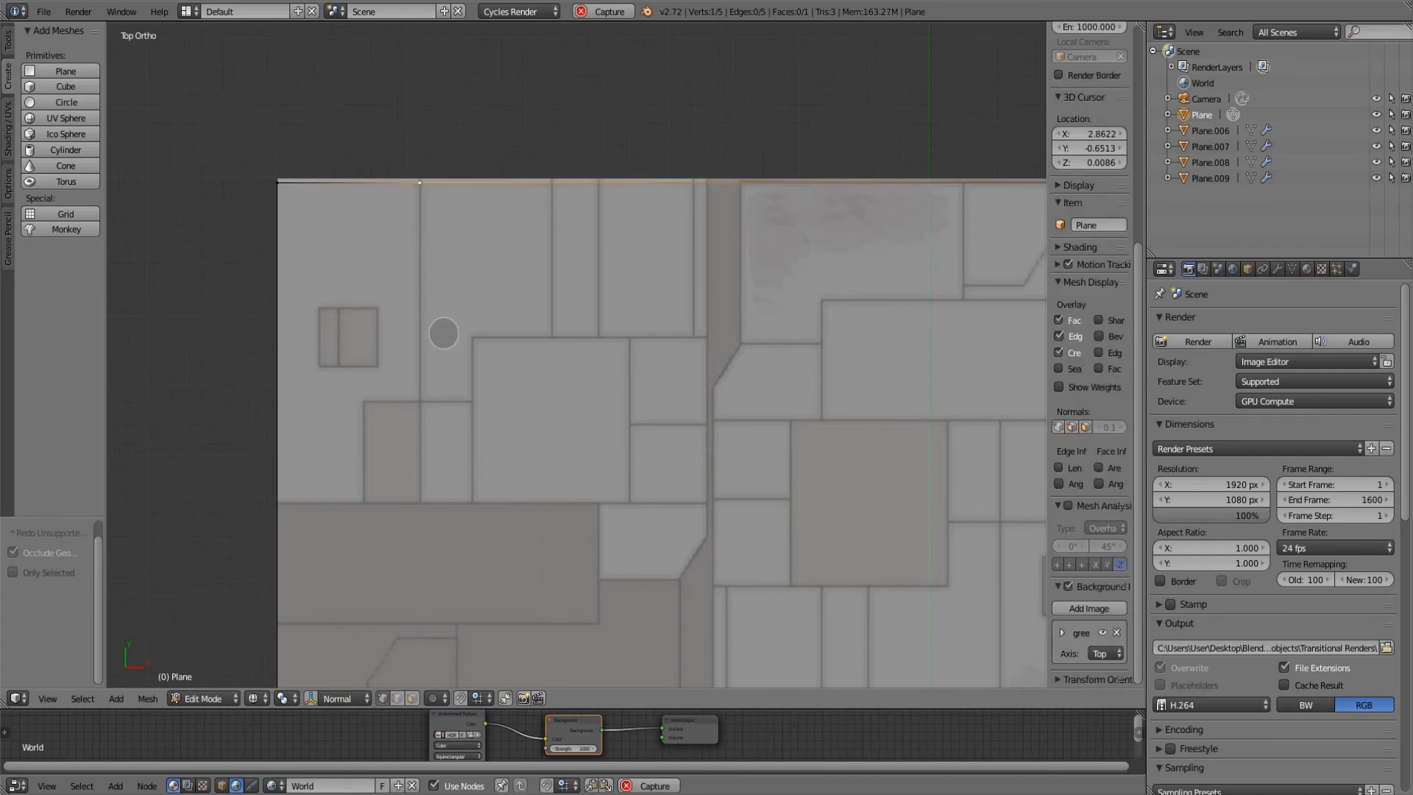
pyautogui.keyDown('shift'); pyautogui.moveTo(443, 327); pyautogui.dragTo(447, 328, button='middle'); pyautogui.keyUp('shift')
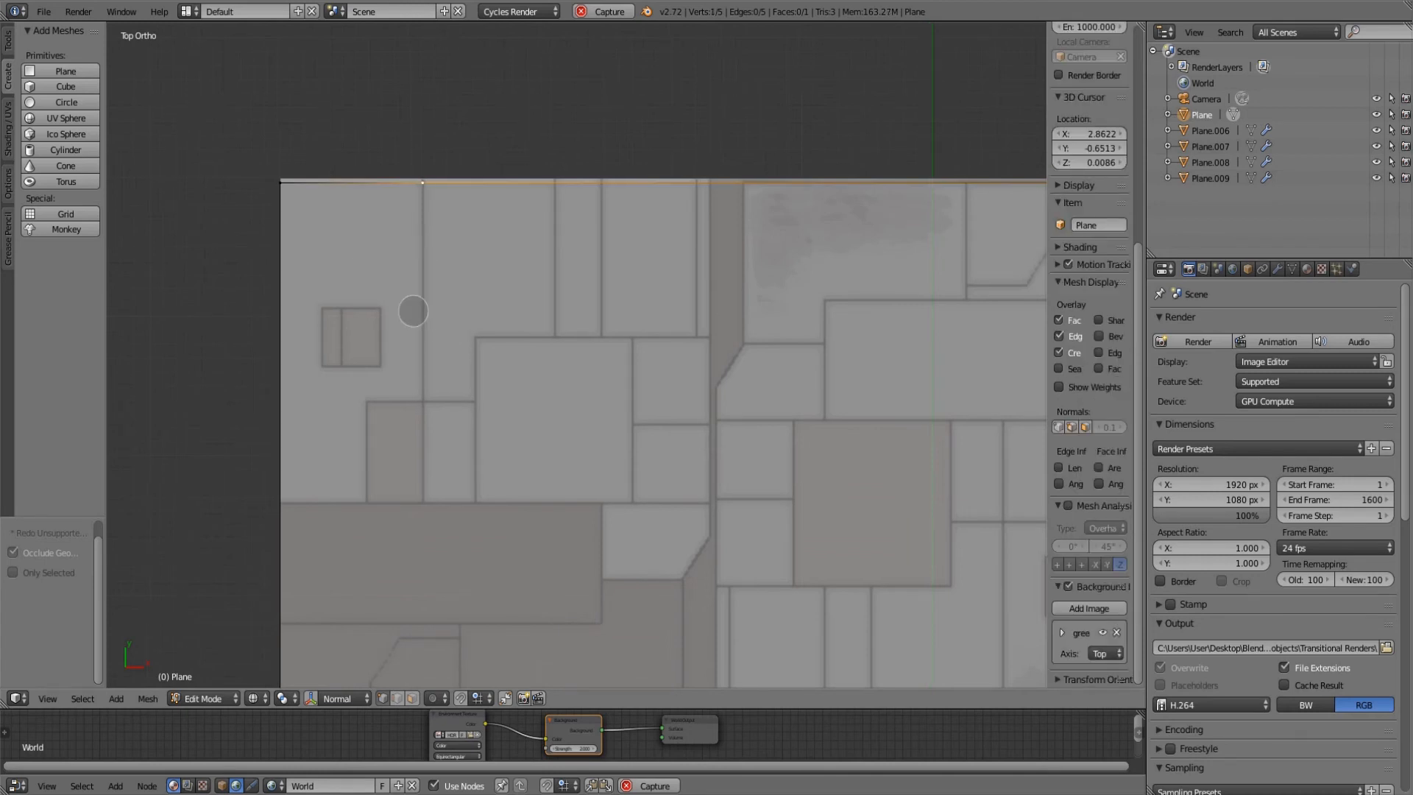
pyautogui.press('a')
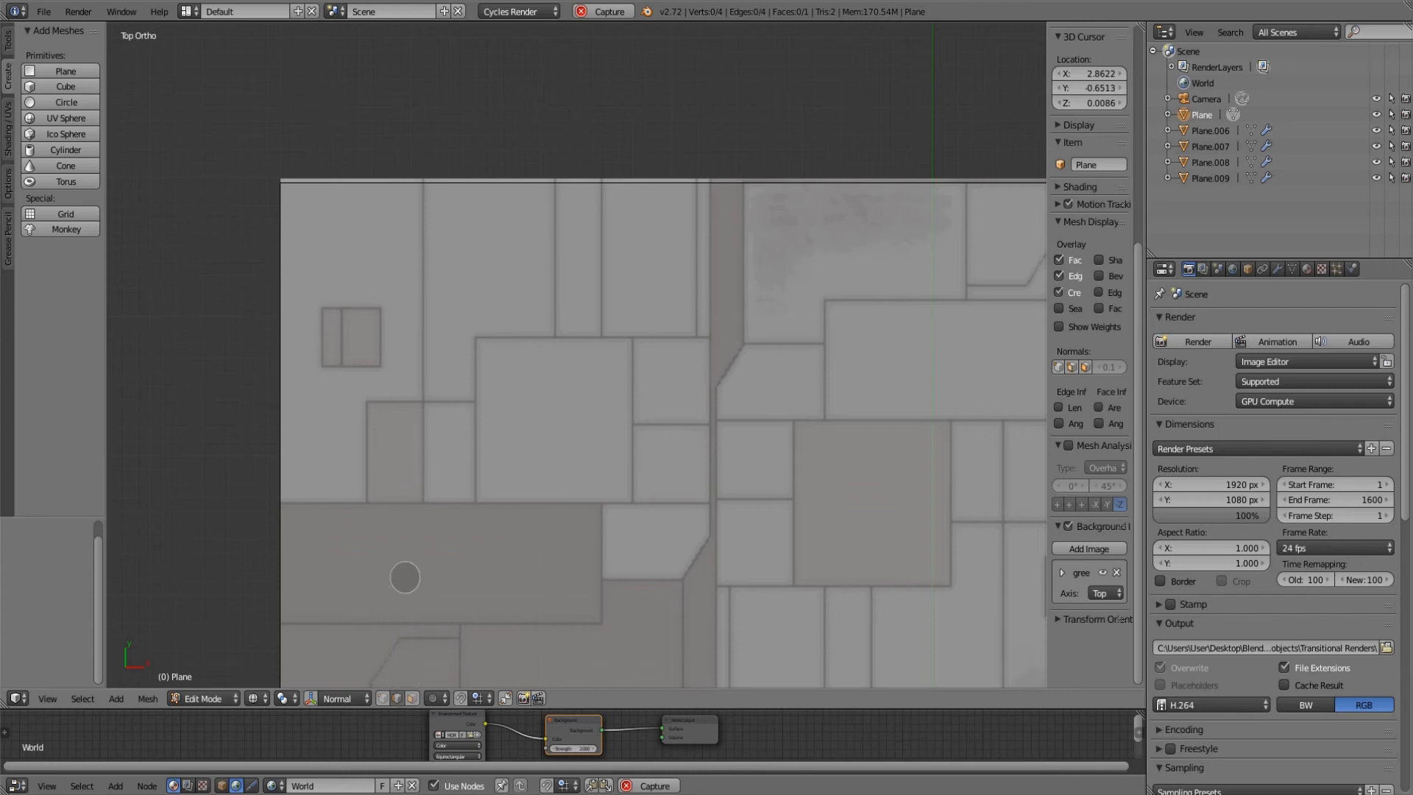
# - Enlarge the 3D view and knife-cut the upper-left panel from the upper edge down its vertical seam and across to the plane's left edge
pyautogui.moveTo(582, 709); pyautogui.dragTo(581, 776)
pyautogui.press('k')
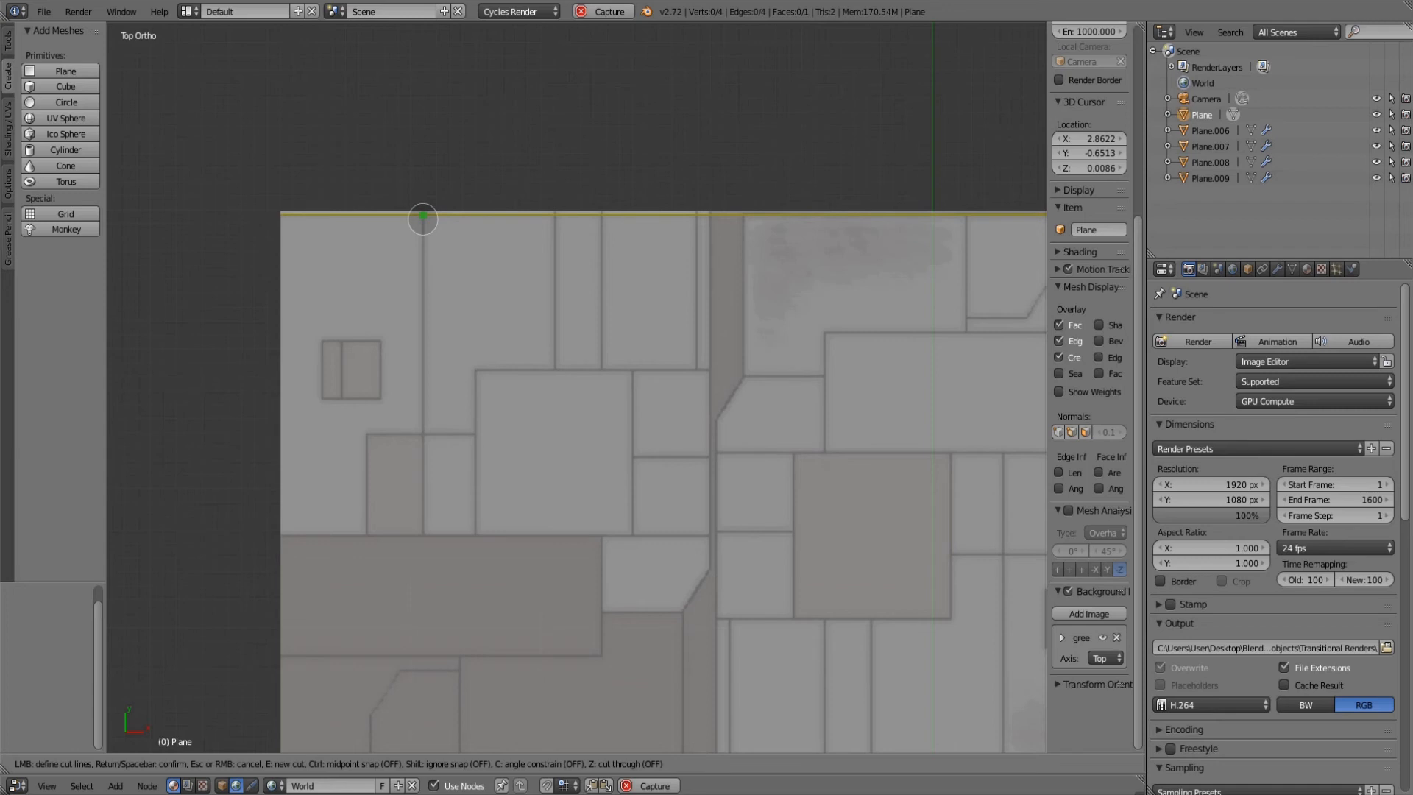
pyautogui.click(423, 216)
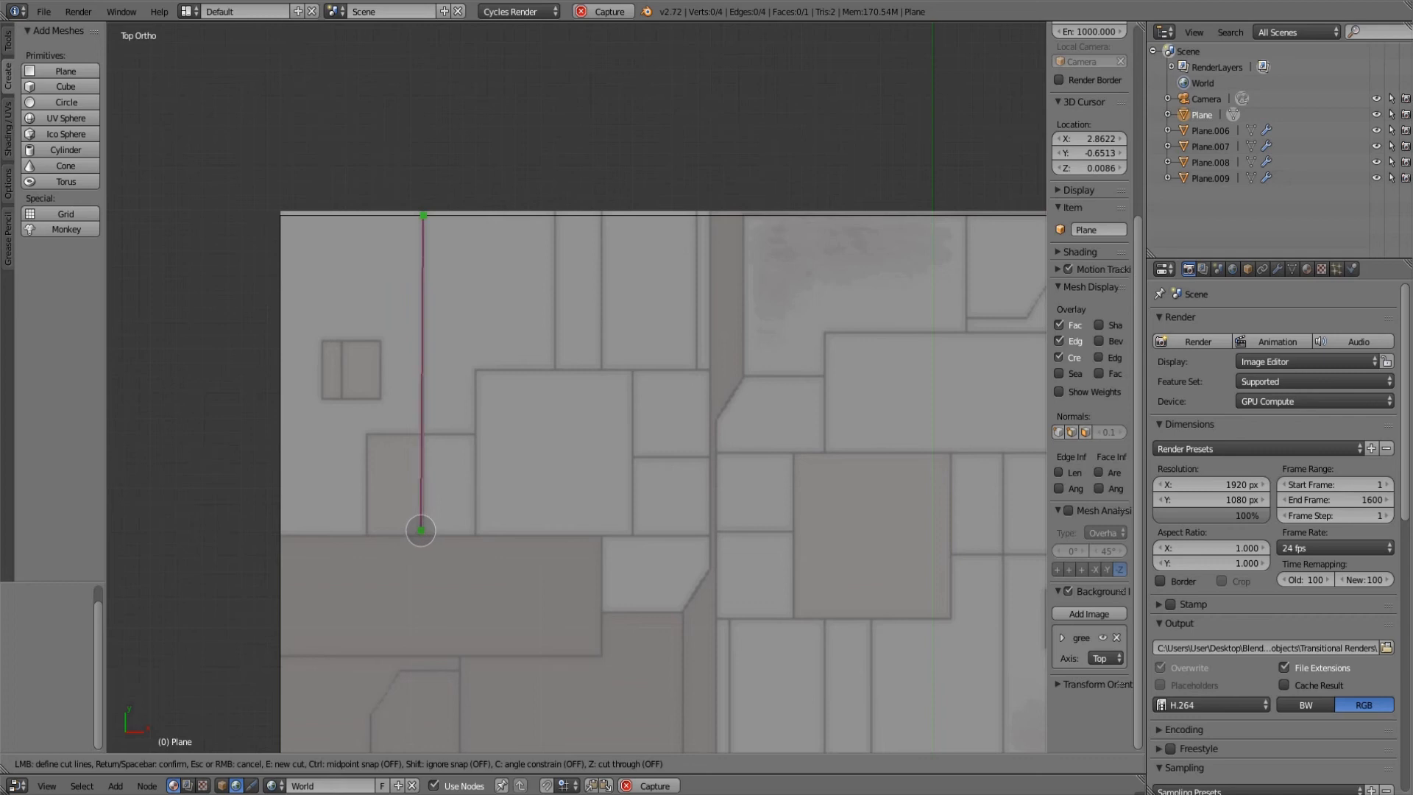
pyautogui.click(423, 532)
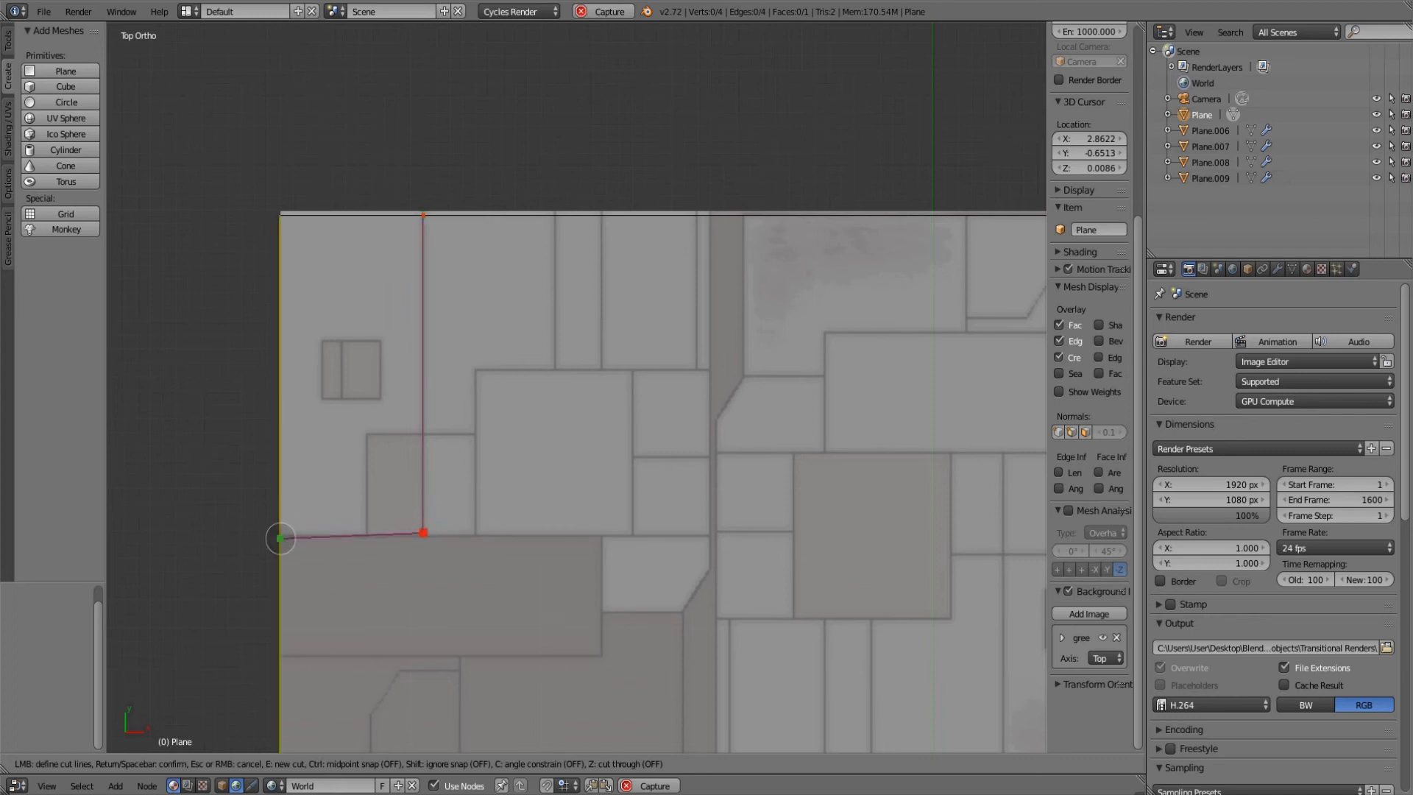
pyautogui.click(280, 541)
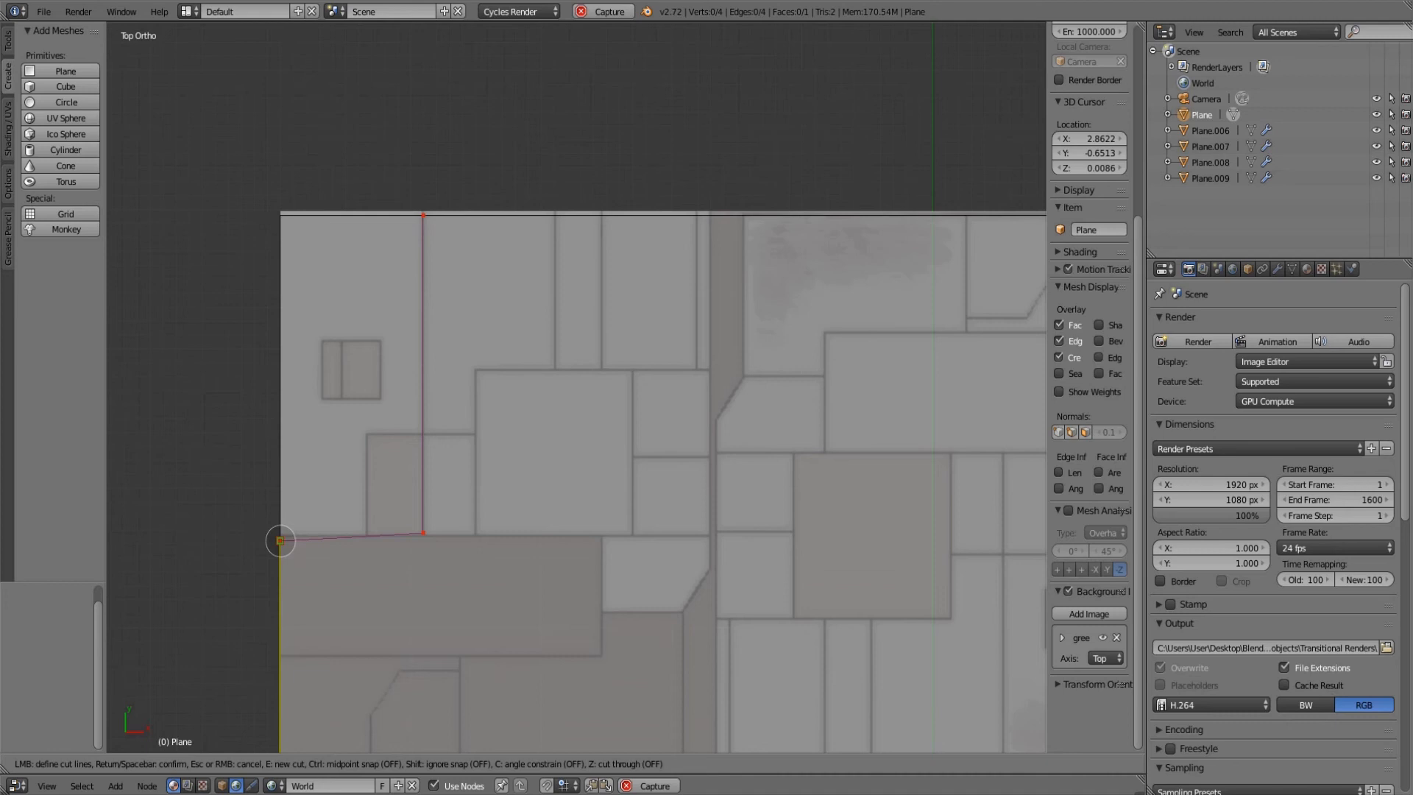
pyautogui.press('Return')
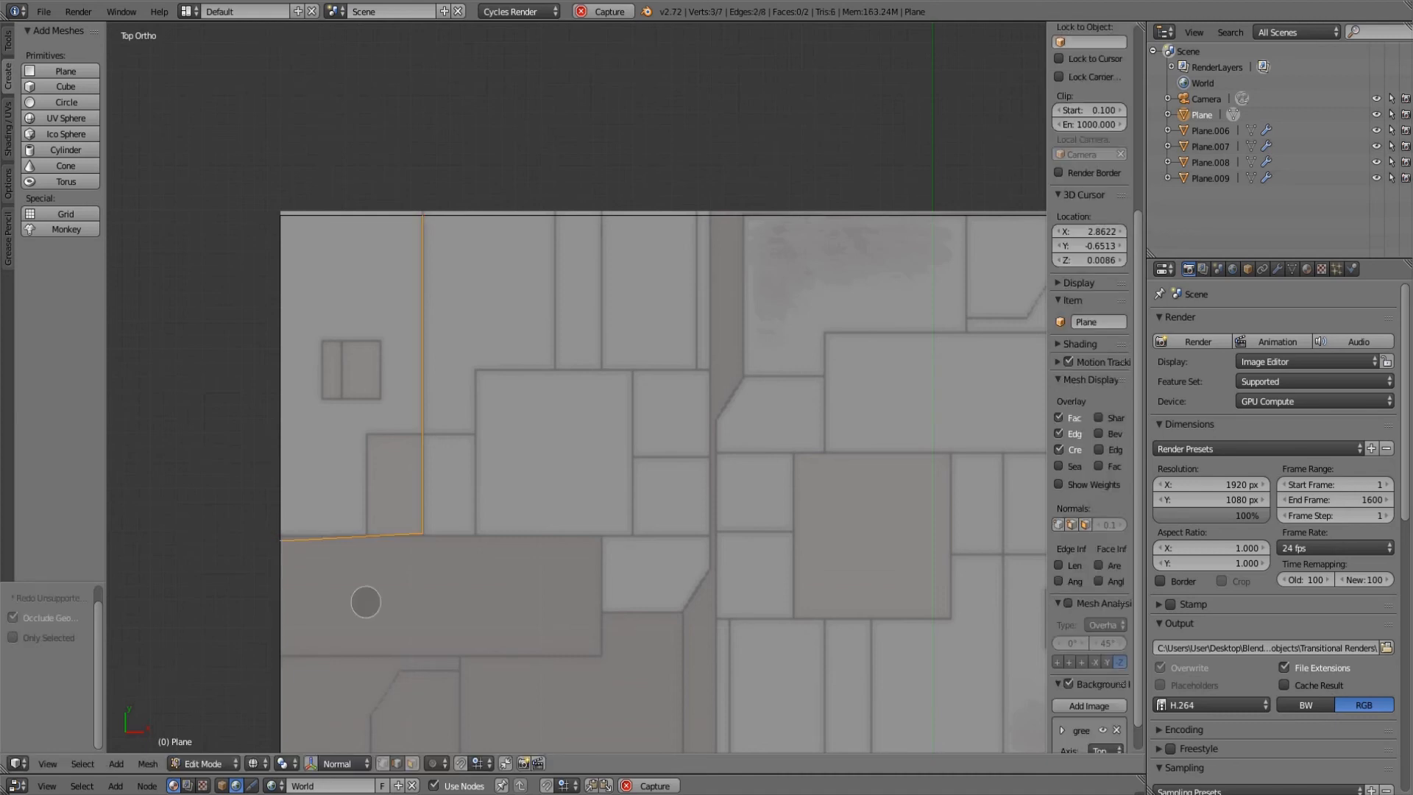
# - Select the slanted lower edge of the knife cut and flatten it by scaling to 0 along the Y axis
pyautogui.rightClick(351, 537)
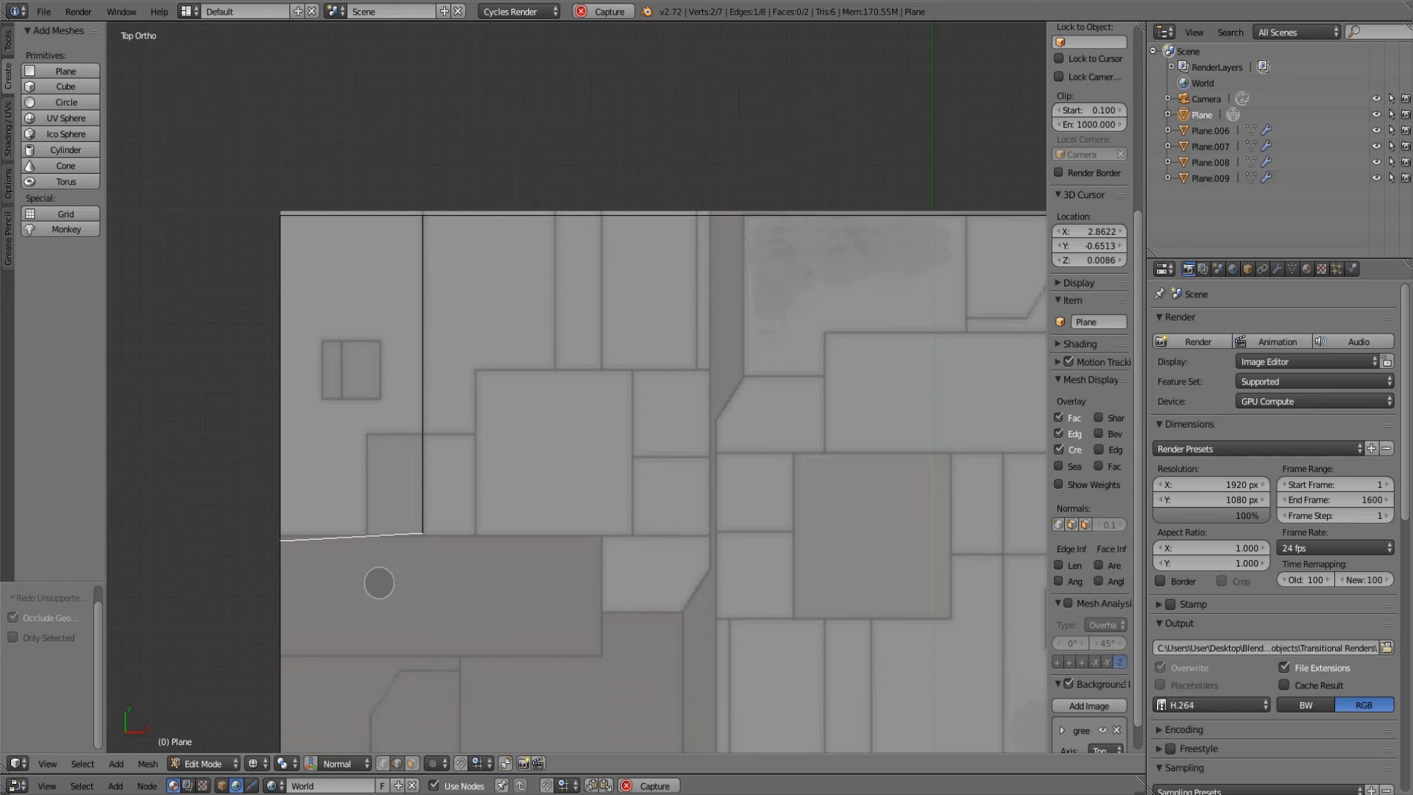
pyautogui.press('s')
pyautogui.press('y')
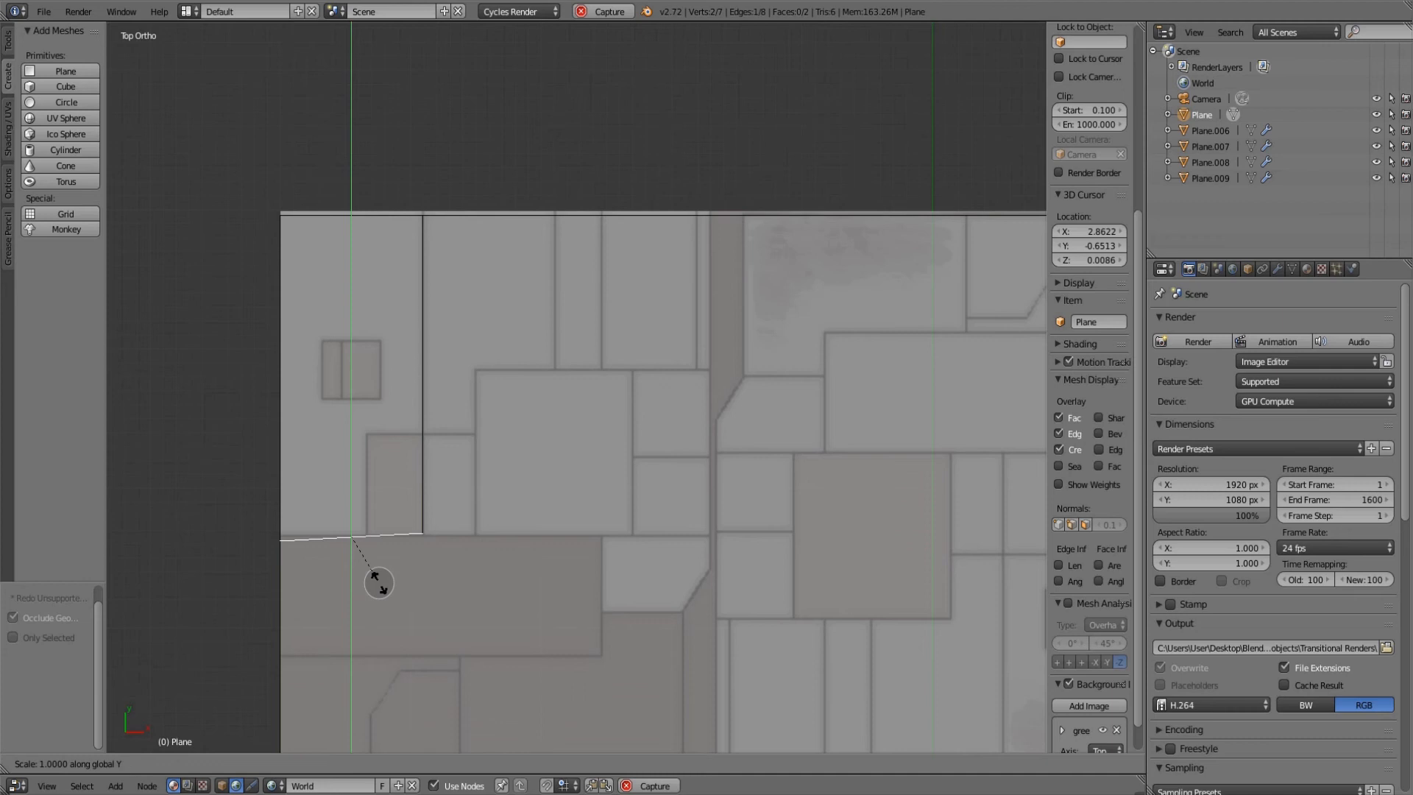
pyautogui.press('Escape')
pyautogui.press('s')
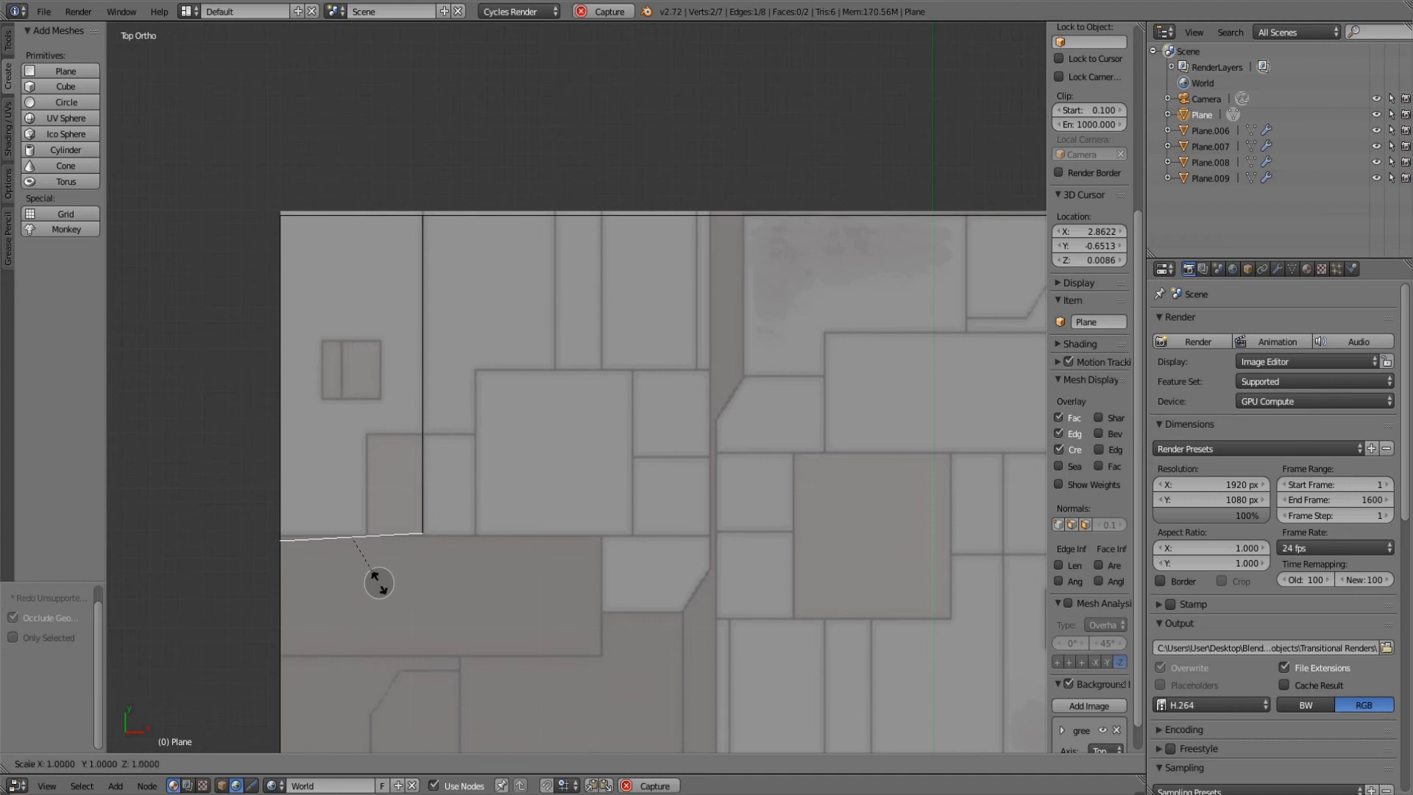
pyautogui.press('y')
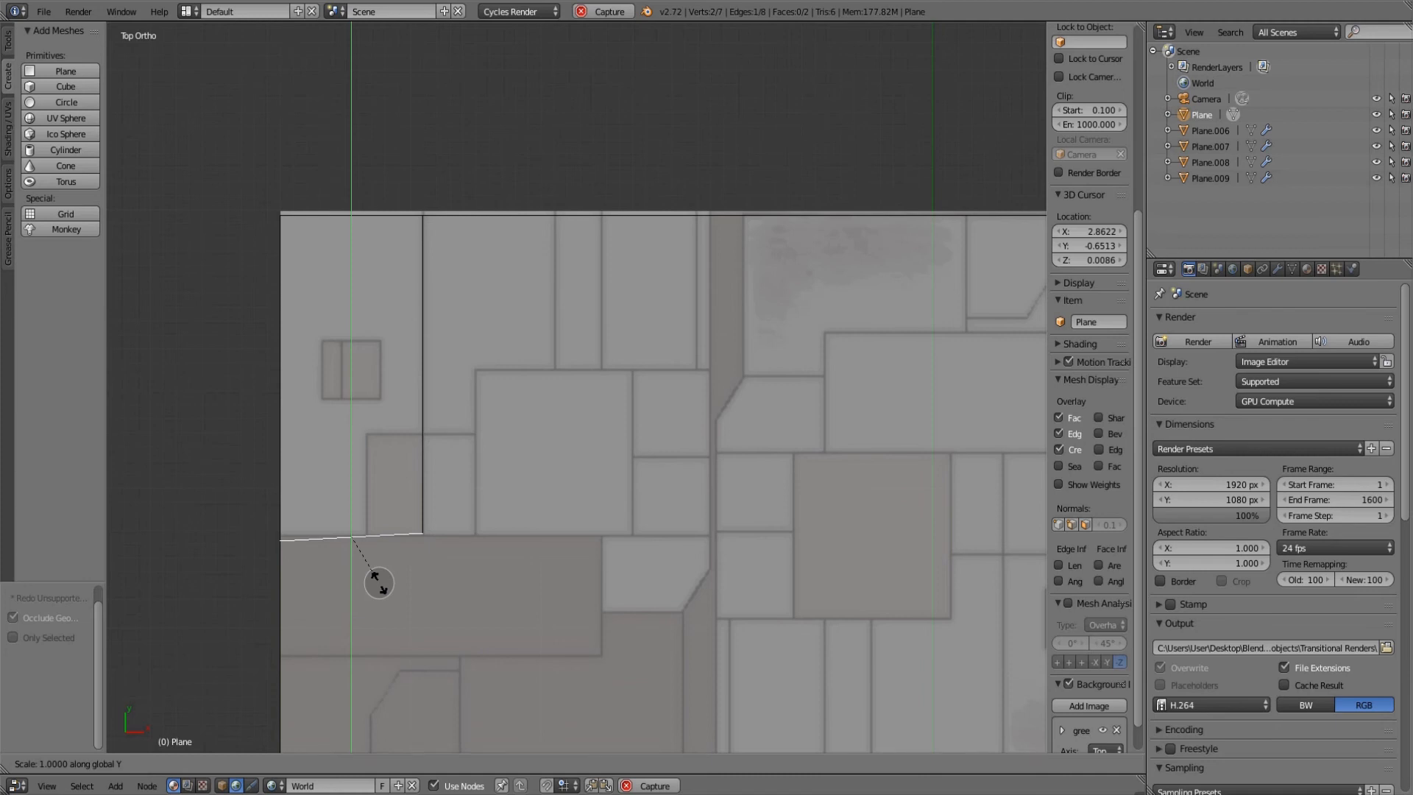
pyautogui.press('0')
pyautogui.press('Return')
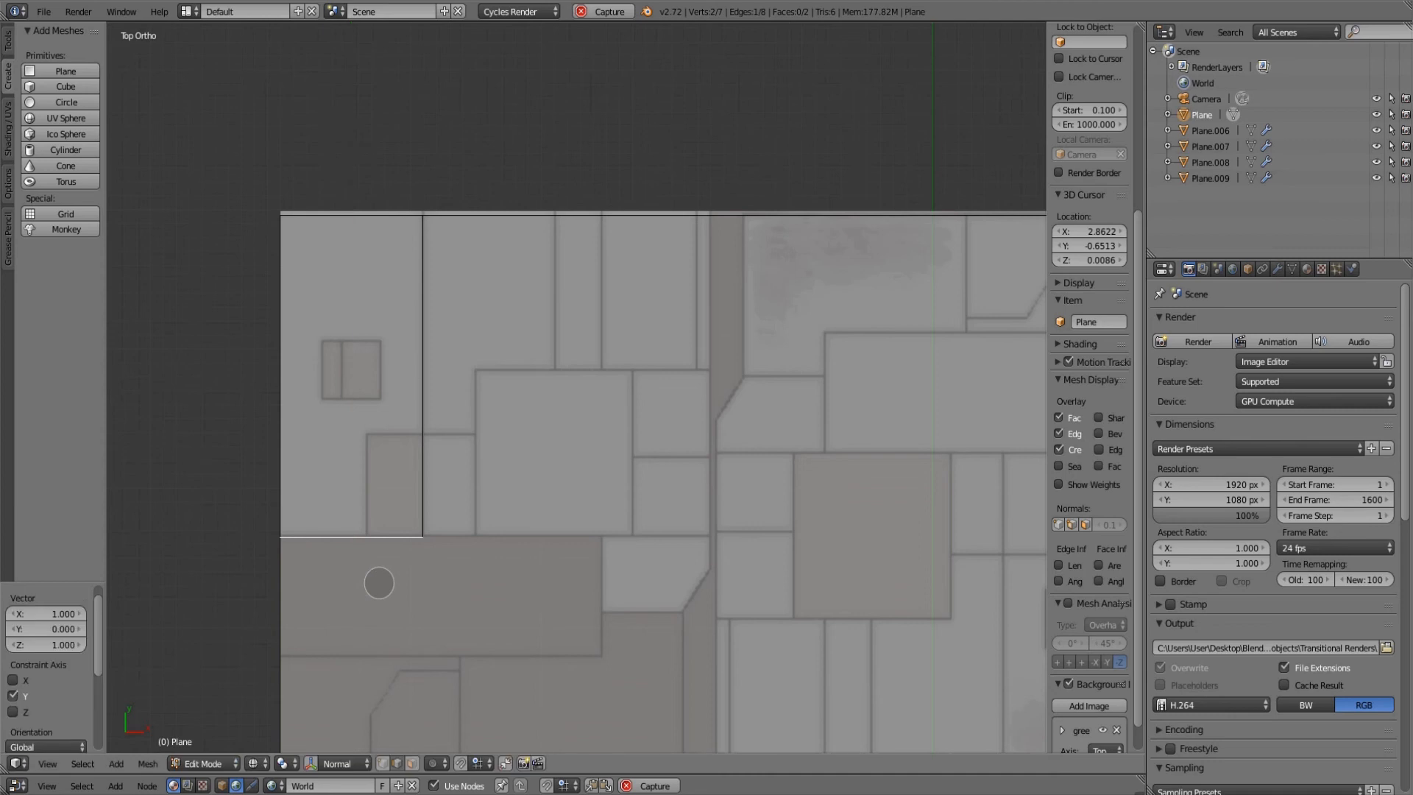
# - Move the flattened edge about 0.017 along the Y axis to align it with the dark panel's upper seam
pyautogui.press('g')
pyautogui.press('y')
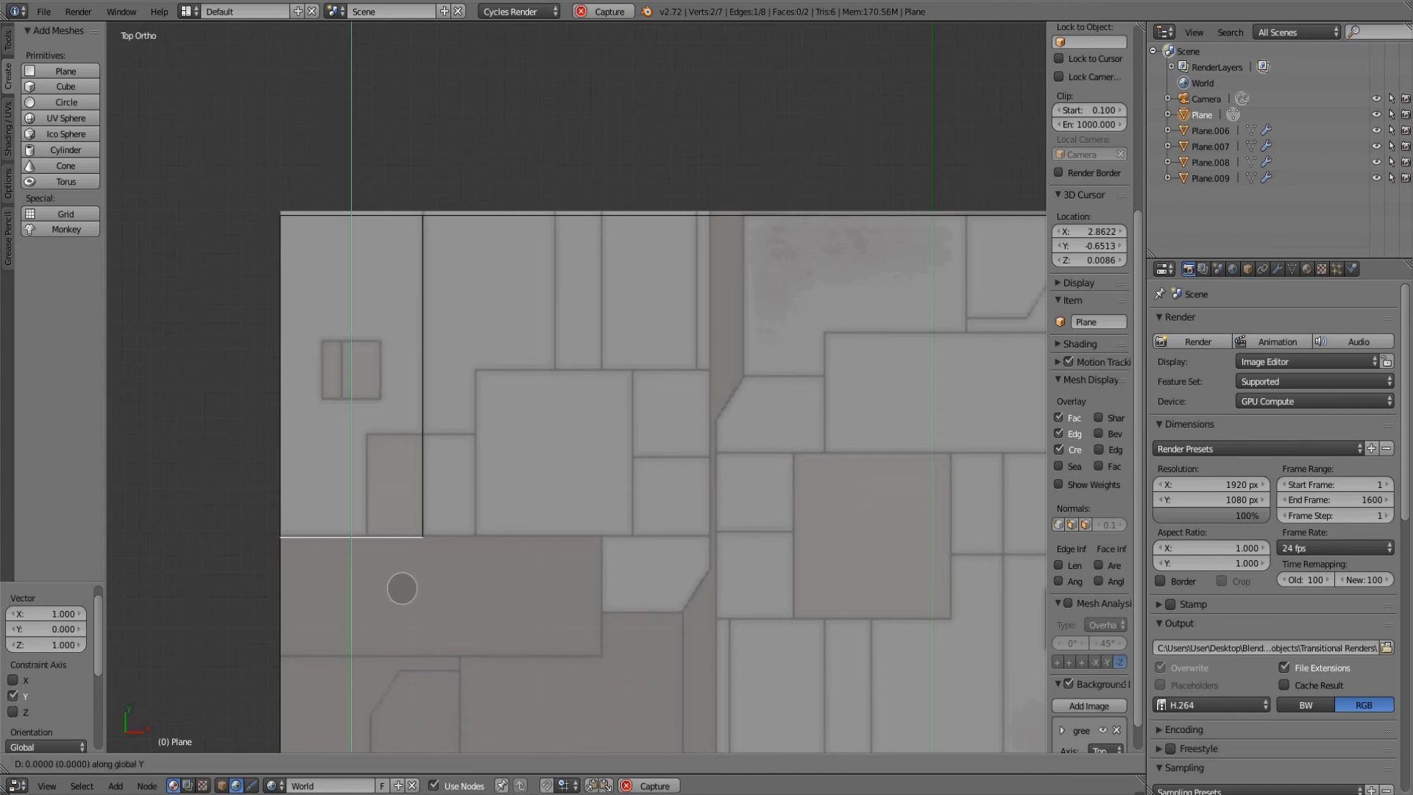
pyautogui.click(435, 574)
# - Knife-cut the dark rectangular panel from the existing cut's corner along its upper seam, down its right side and back to the plane's left edge
pyautogui.scroll(-2, 466, 558)
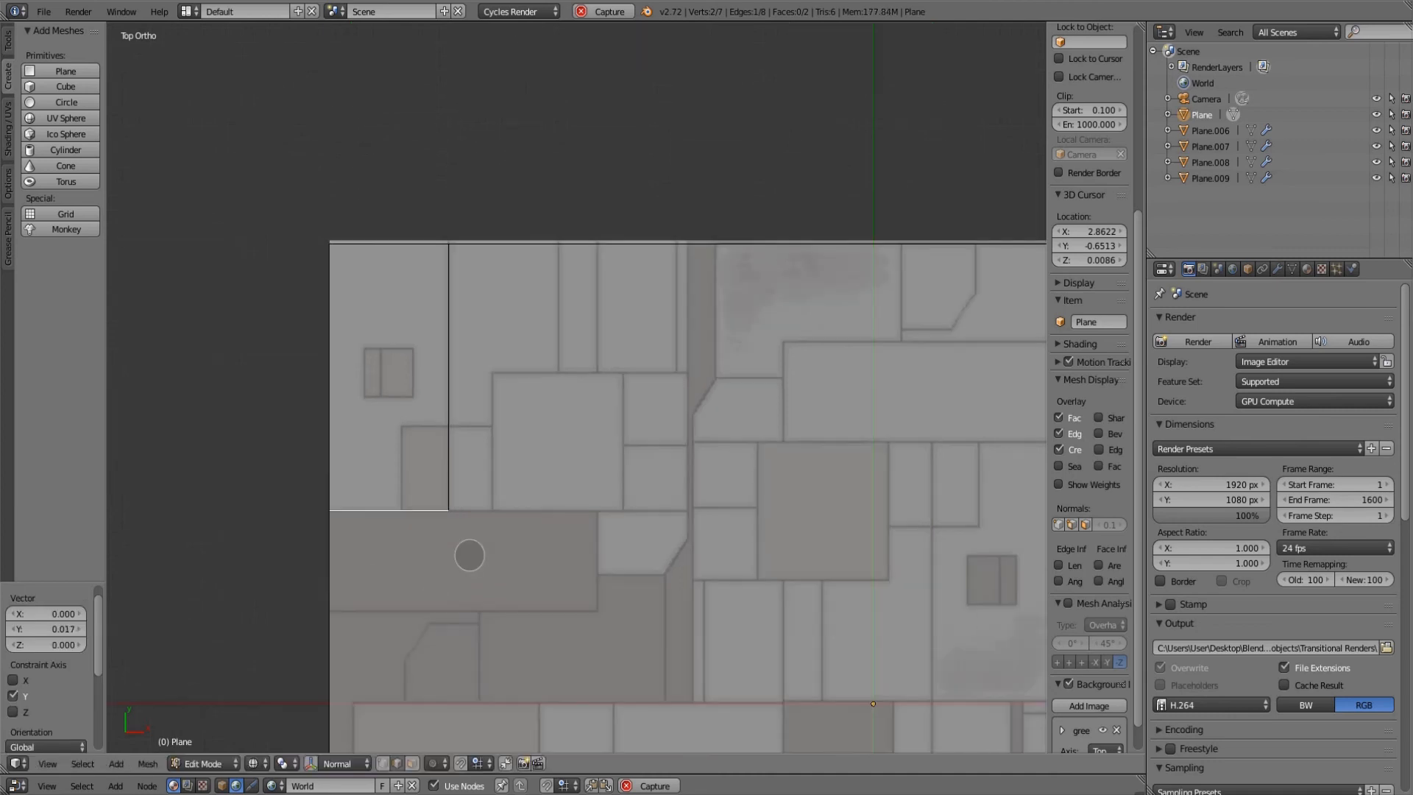
pyautogui.scroll(1, 500, 542)
pyautogui.scroll(-1, 545, 465)
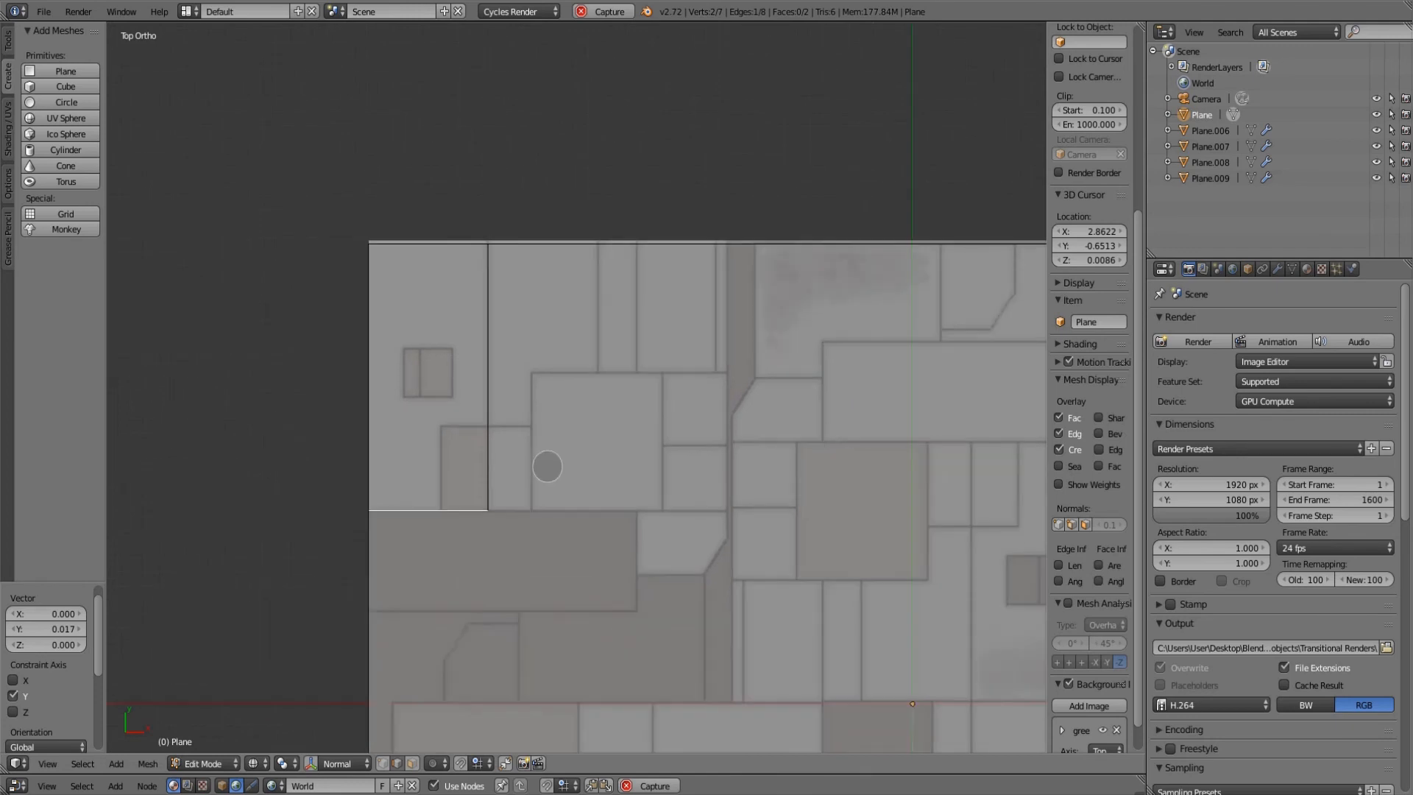
pyautogui.press('k')
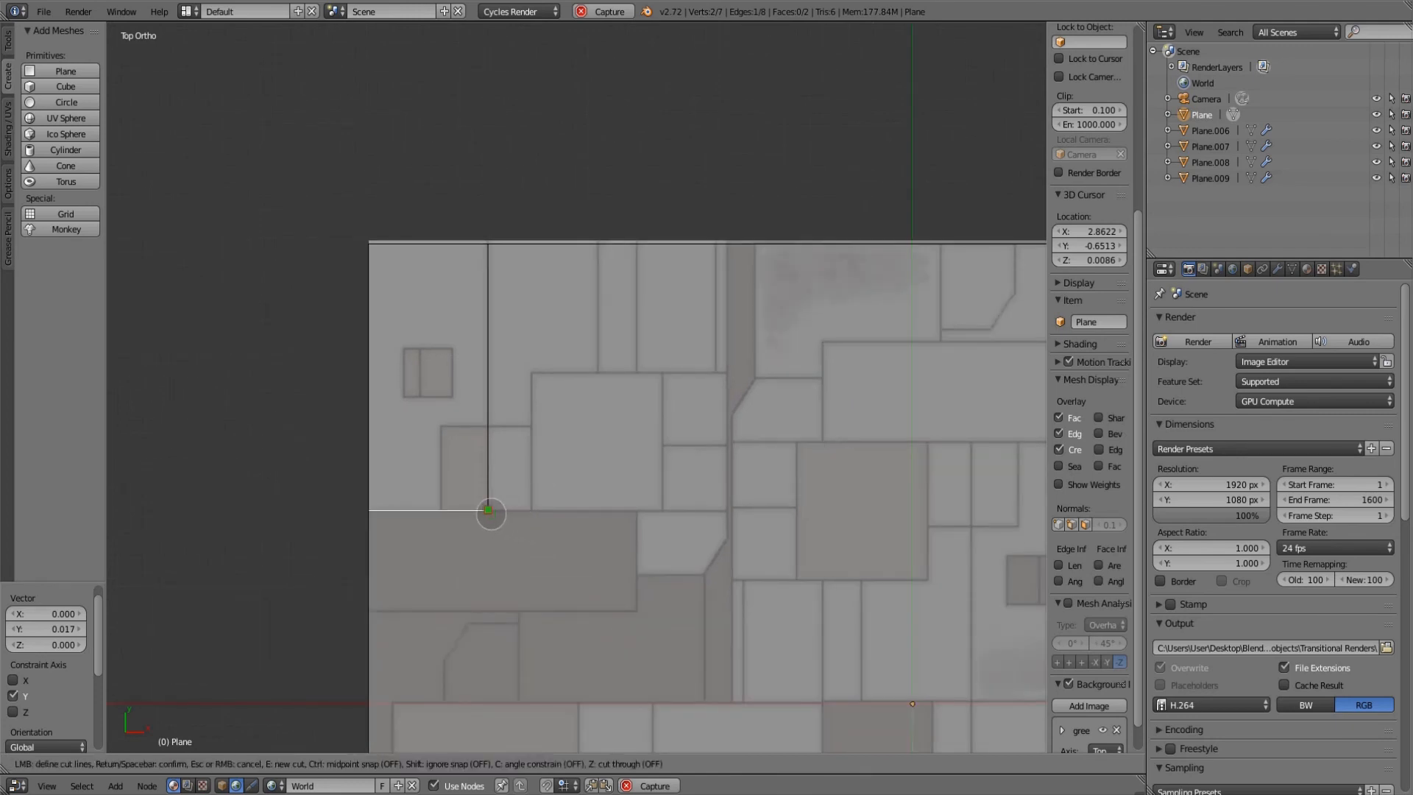
pyautogui.click(488, 509)
pyautogui.click(637, 510)
pyautogui.click(638, 612)
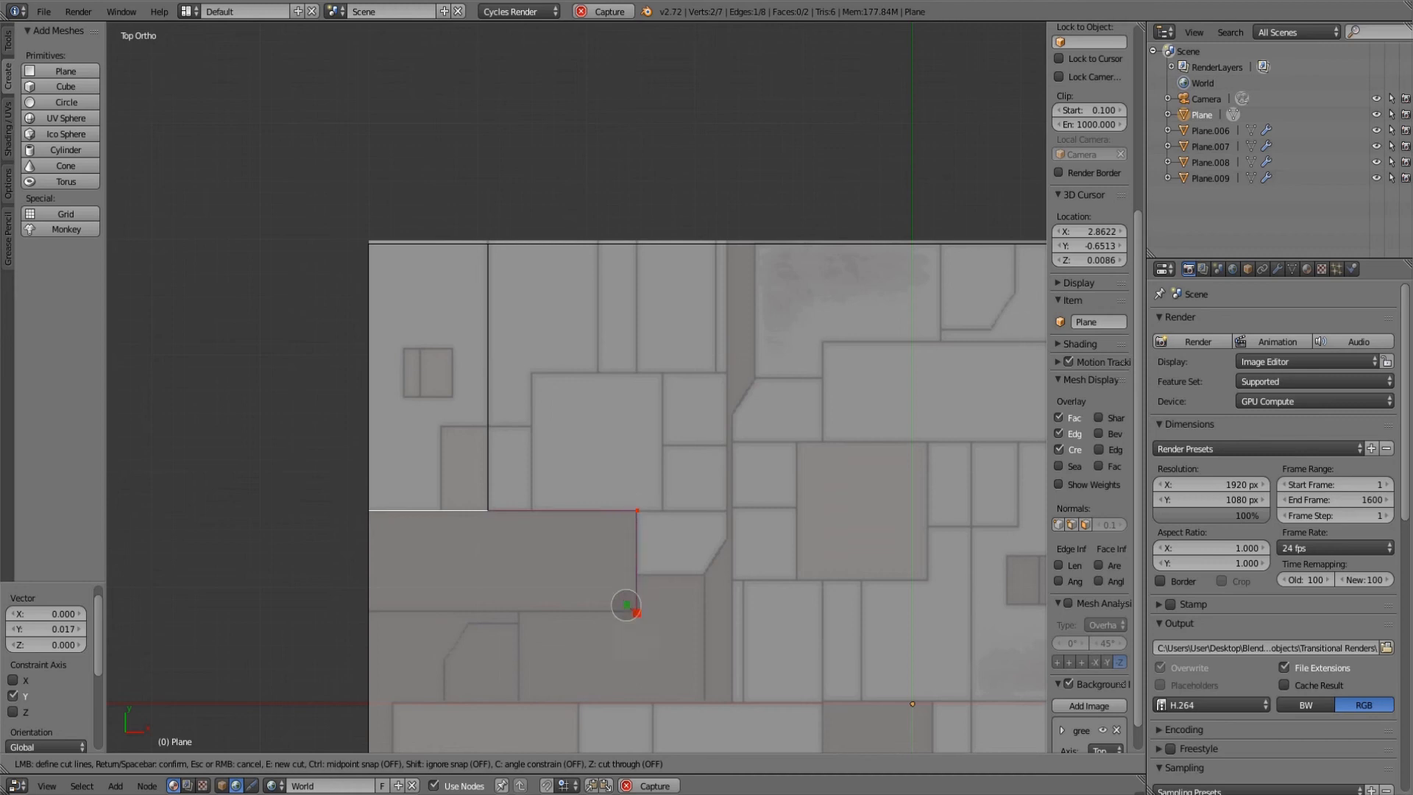
pyautogui.click(368, 613)
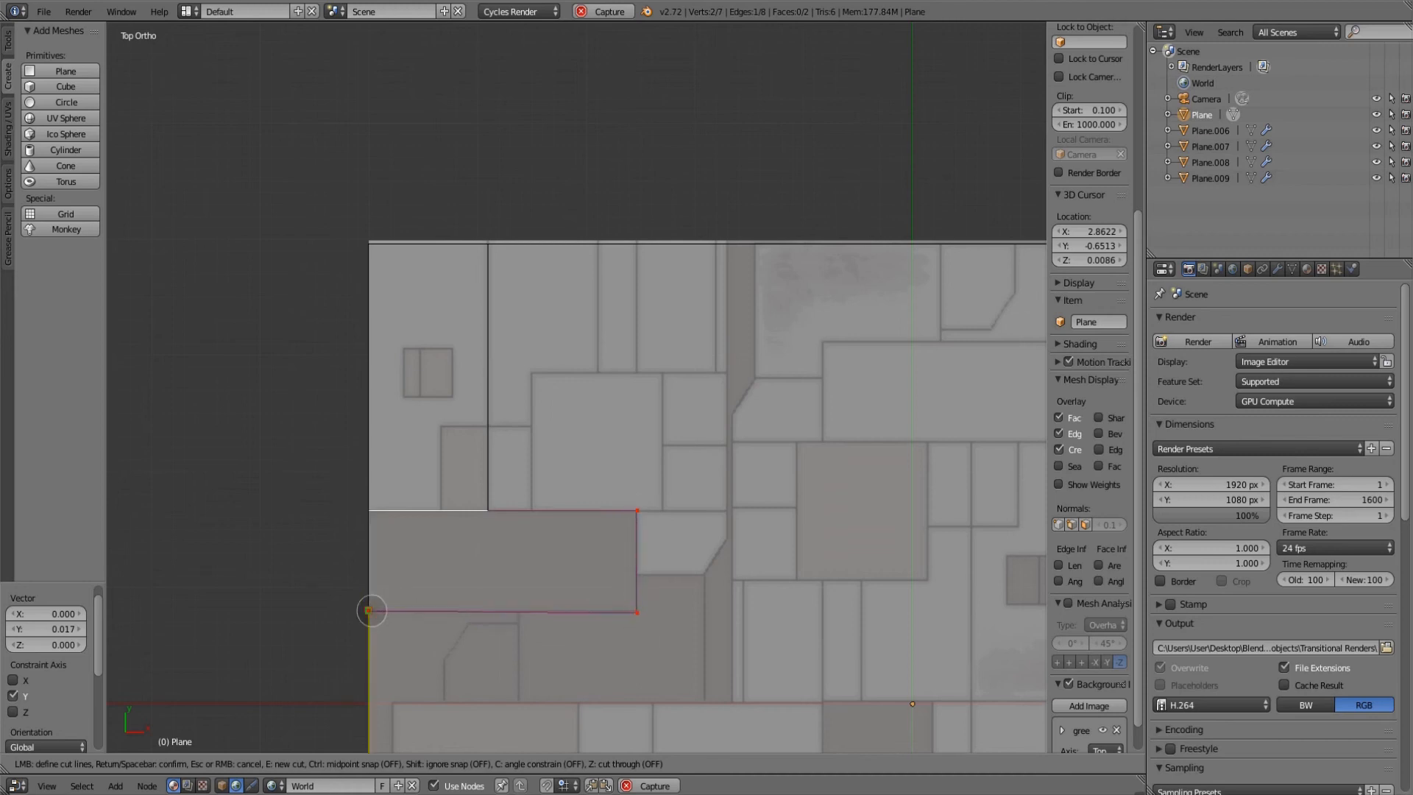
pyautogui.press('Return')
# - Select the dark panel's lower cut edge and flatten it by scaling to 0 along the Y axis
pyautogui.rightClick(555, 622)
pyautogui.press('s')
pyautogui.press('y')
pyautogui.press('0')
pyautogui.press('Return')
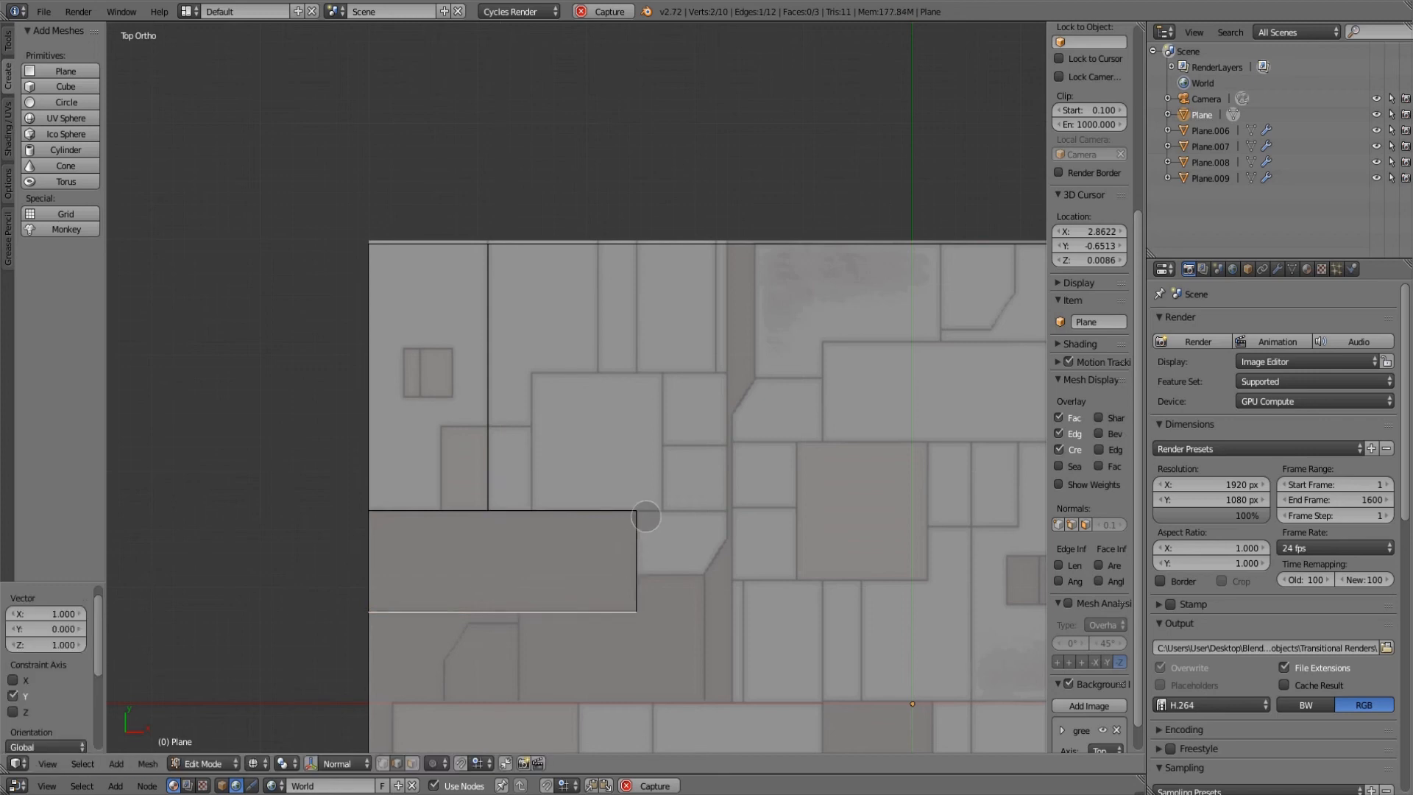
# - Knife-cut the small chamfered panel right of the dark panel, starting at its upper-right corner and closing on its right edge
pyautogui.press('k')
pyautogui.click(637, 510)
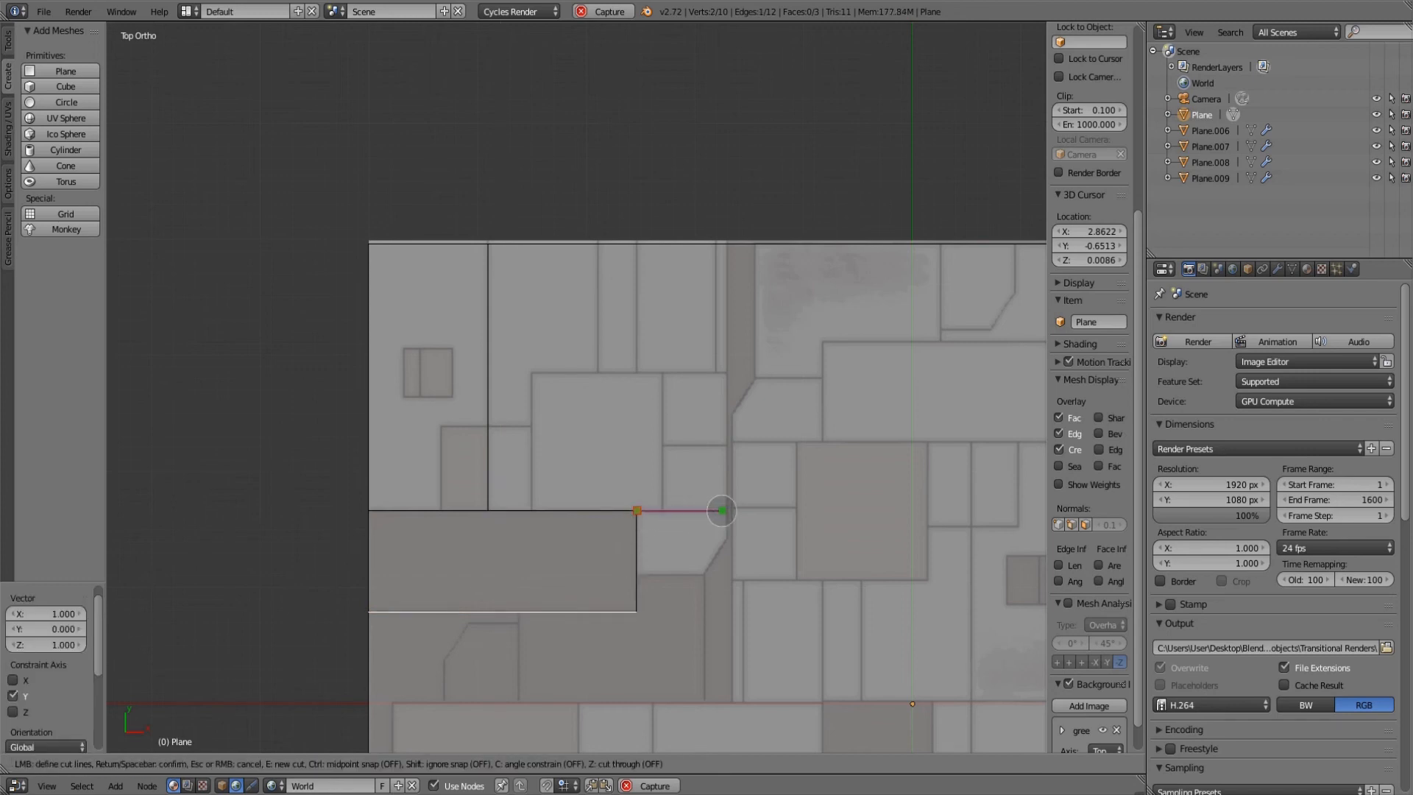
pyautogui.click(725, 510)
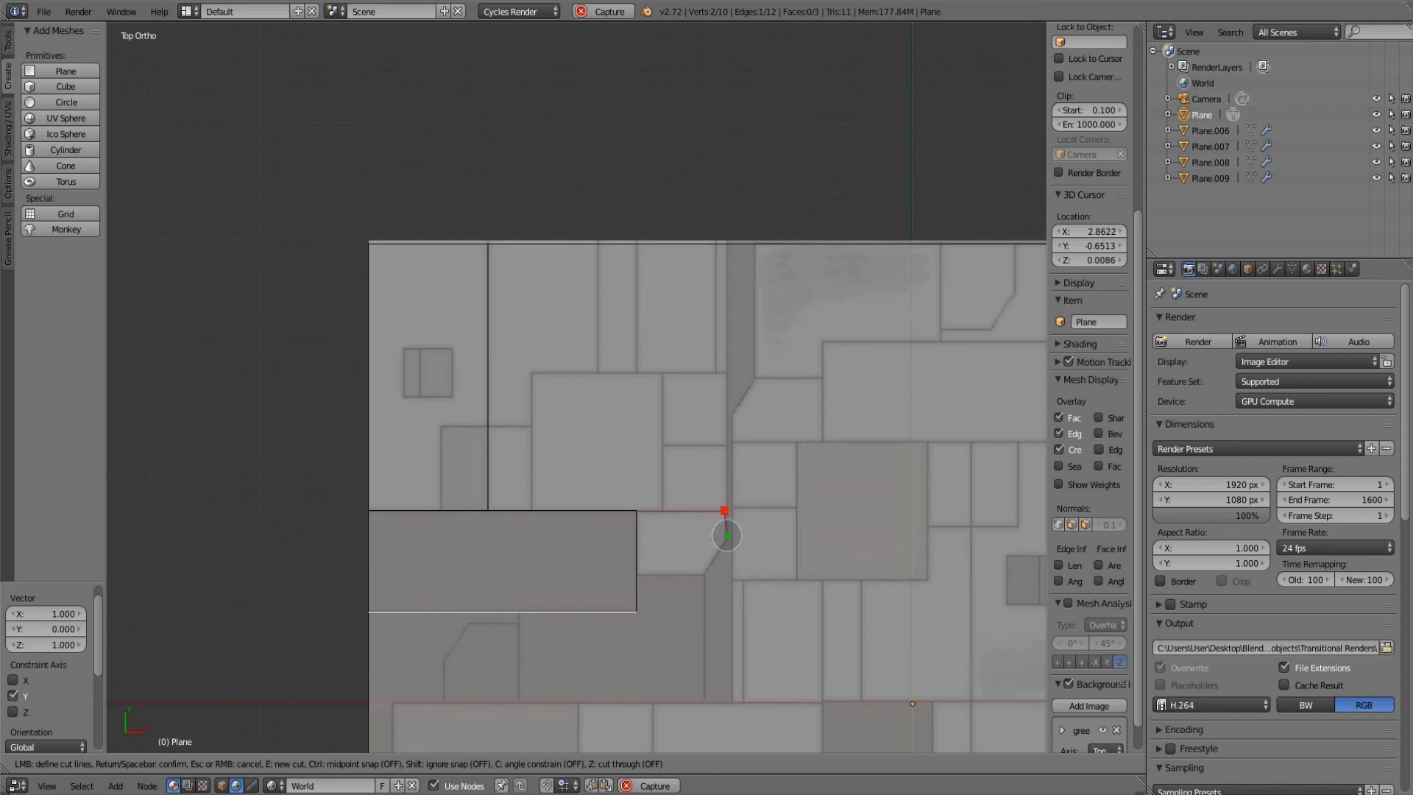
pyautogui.click(725, 538)
pyautogui.click(702, 573)
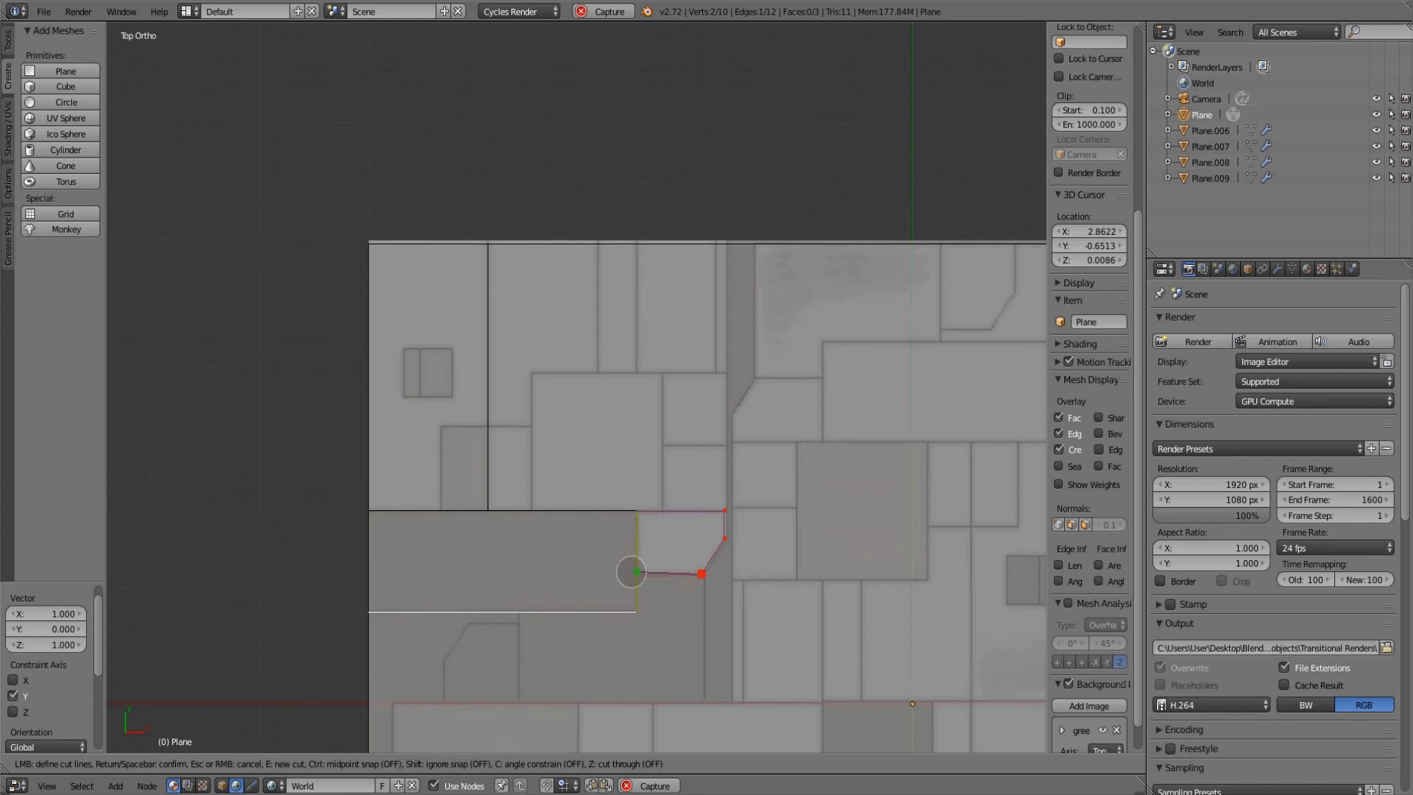
pyautogui.click(635, 574)
pyautogui.press('Return')
# - Inspect the cuts from an angle, return to the top view and switch mesh selection to faces
pyautogui.scroll(1, 695, 611)
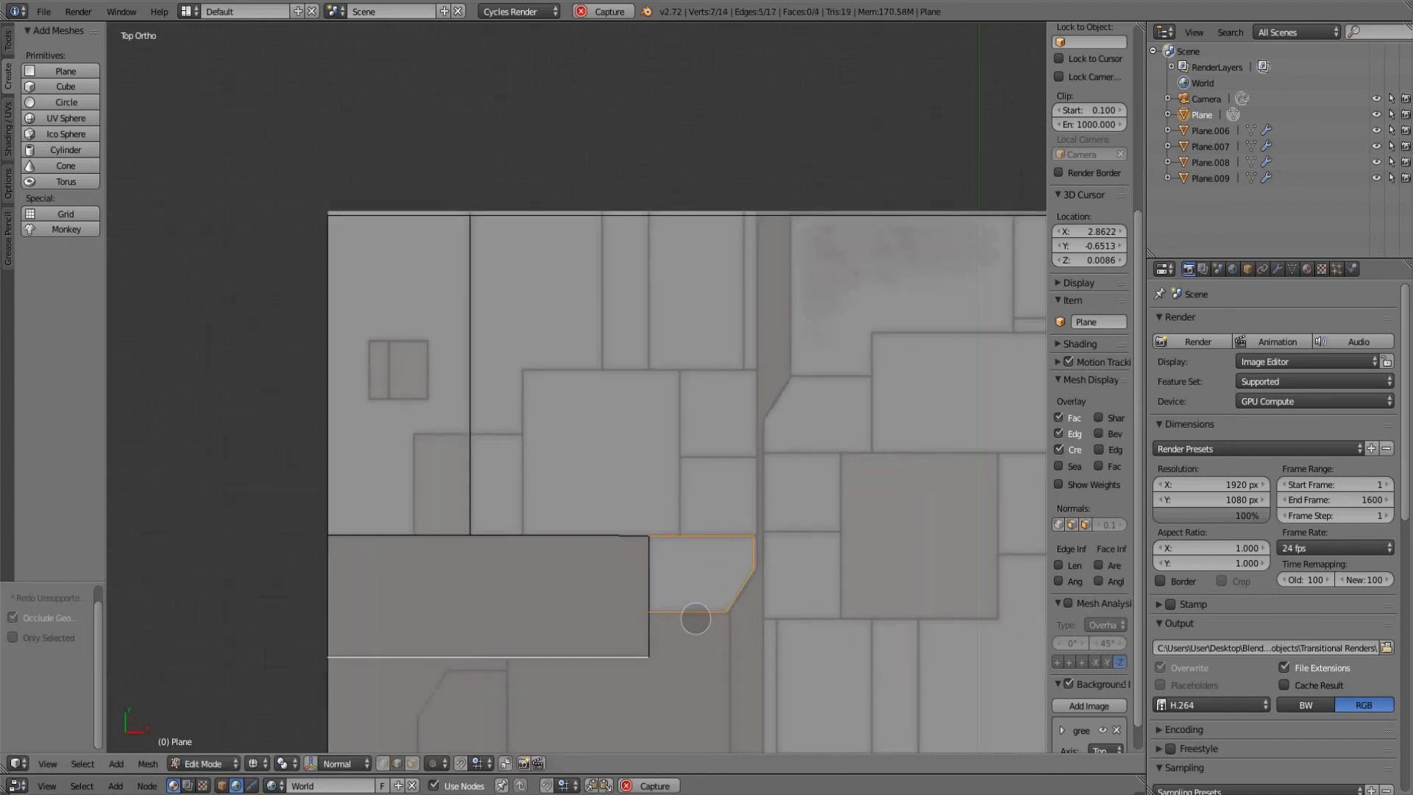
pyautogui.scroll(-2, 713, 594)
pyautogui.moveTo(764, 591); pyautogui.dragTo(654, 486, button='middle')
pyautogui.moveTo(600, 500)
pyautogui.mouseDown(button='middle')
pyautogui.moveTo(625, 505)
pyautogui.moveTo(704, 442)
pyautogui.mouseUp(button='middle')
pyautogui.press('KP_7')
pyautogui.press('z')
pyautogui.scroll(2, 704, 441)
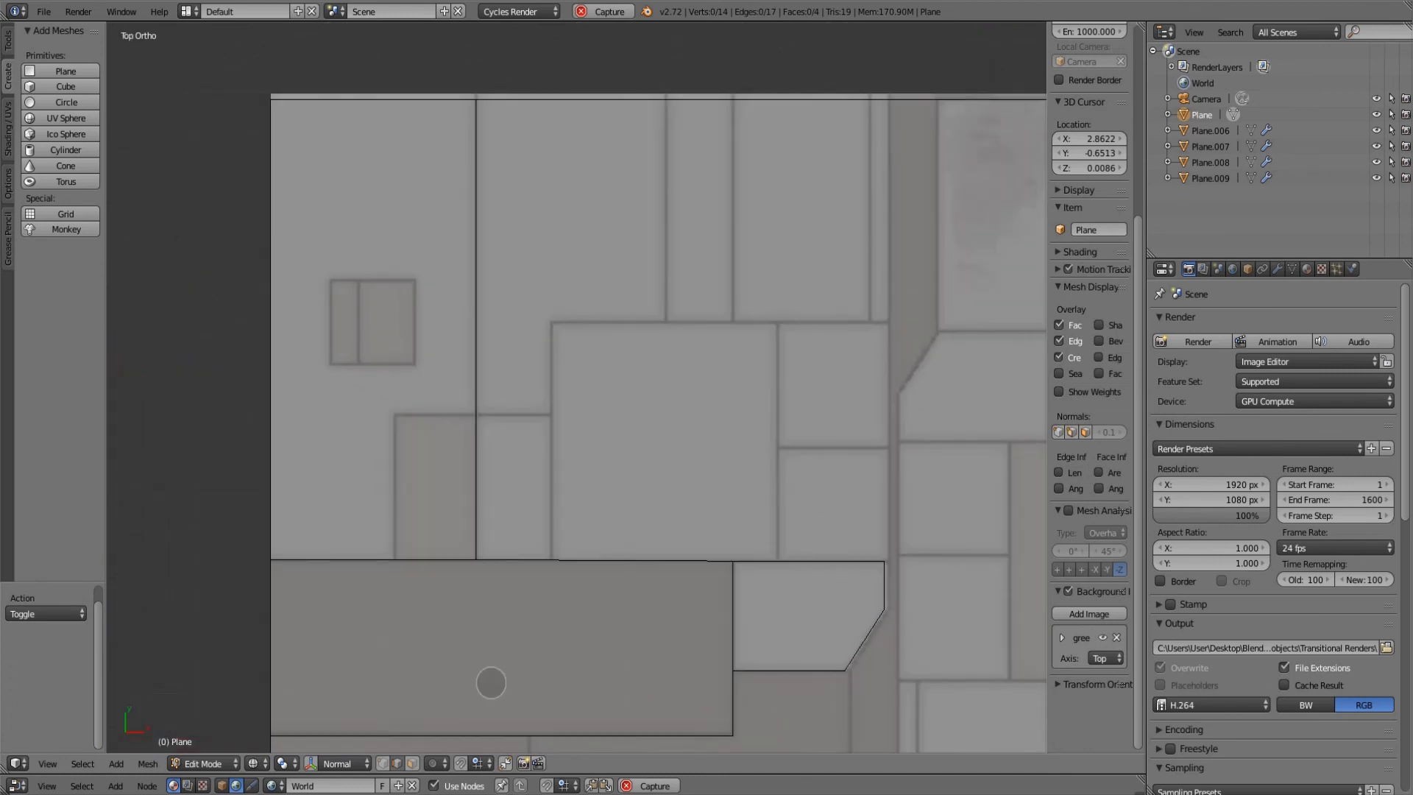
pyautogui.click(414, 764)
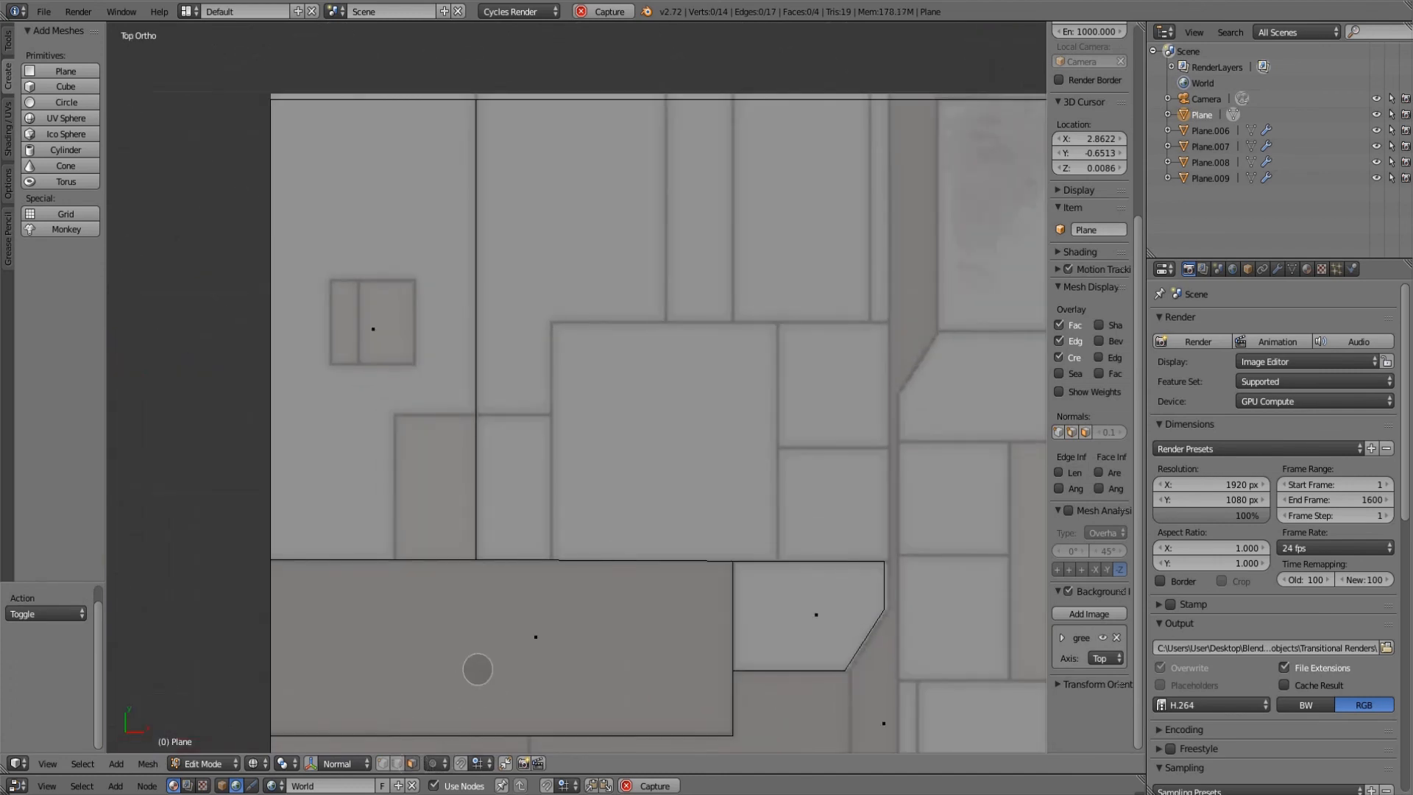
pyautogui.keyDown('shift'); pyautogui.moveTo(478, 670); pyautogui.dragTo(483, 632, button='middle'); pyautogui.keyUp('shift')
pyautogui.click(381, 763)
pyautogui.click(412, 763)
# - Try extruding the three cut panel faces together upward by about 0.147, then undo the extrusion
pyautogui.press('c')
pyautogui.scroll(-1, 480, 660)
pyautogui.moveTo(415, 326); pyautogui.dragTo(460, 449, button='right')
pyautogui.press('Escape')
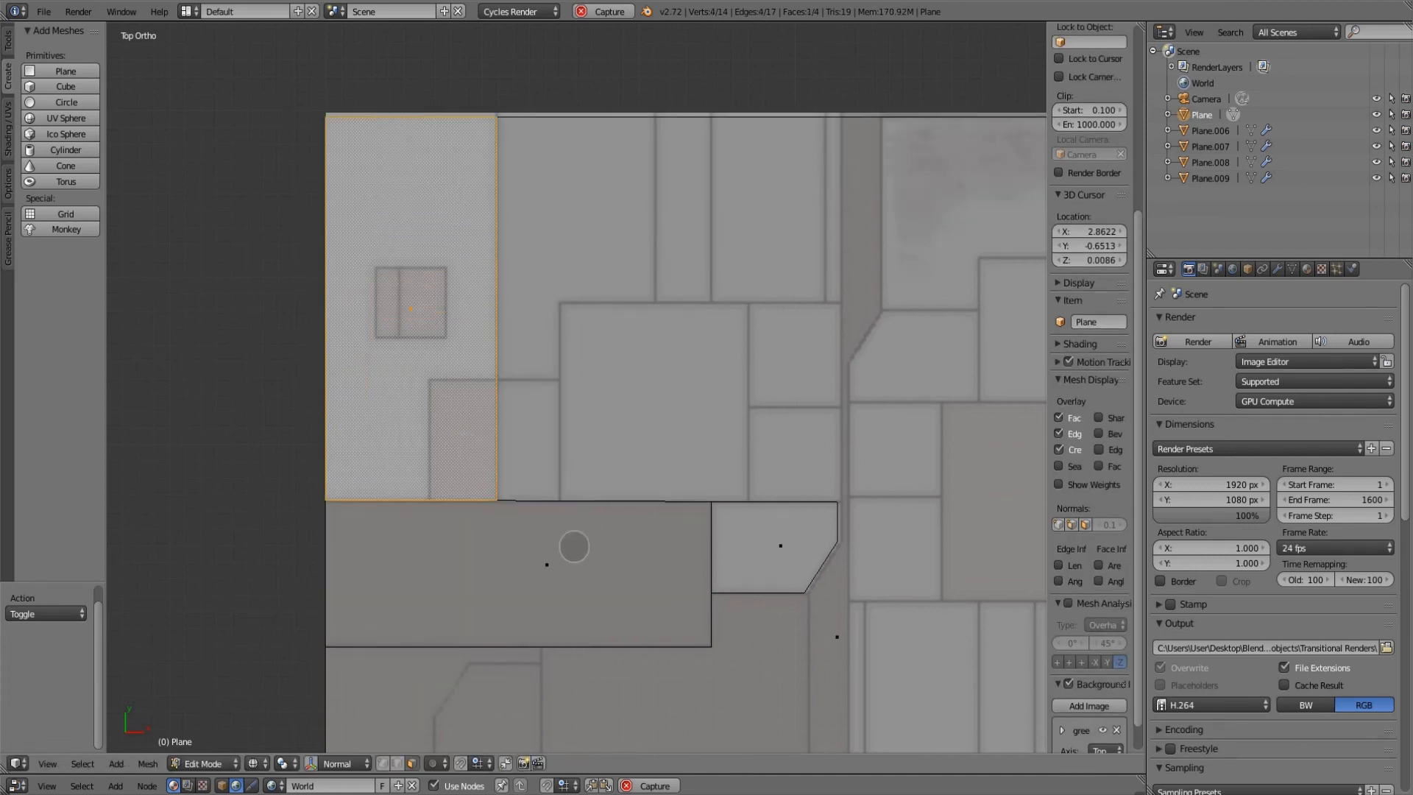
pyautogui.keyDown('shift'); pyautogui.rightClick(557, 559); pyautogui.keyUp('shift')
pyautogui.keyDown('shift'); pyautogui.rightClick(795, 552); pyautogui.keyUp('shift')
pyautogui.moveTo(887, 561); pyautogui.dragTo(785, 451, button='middle')
pyautogui.press('z')
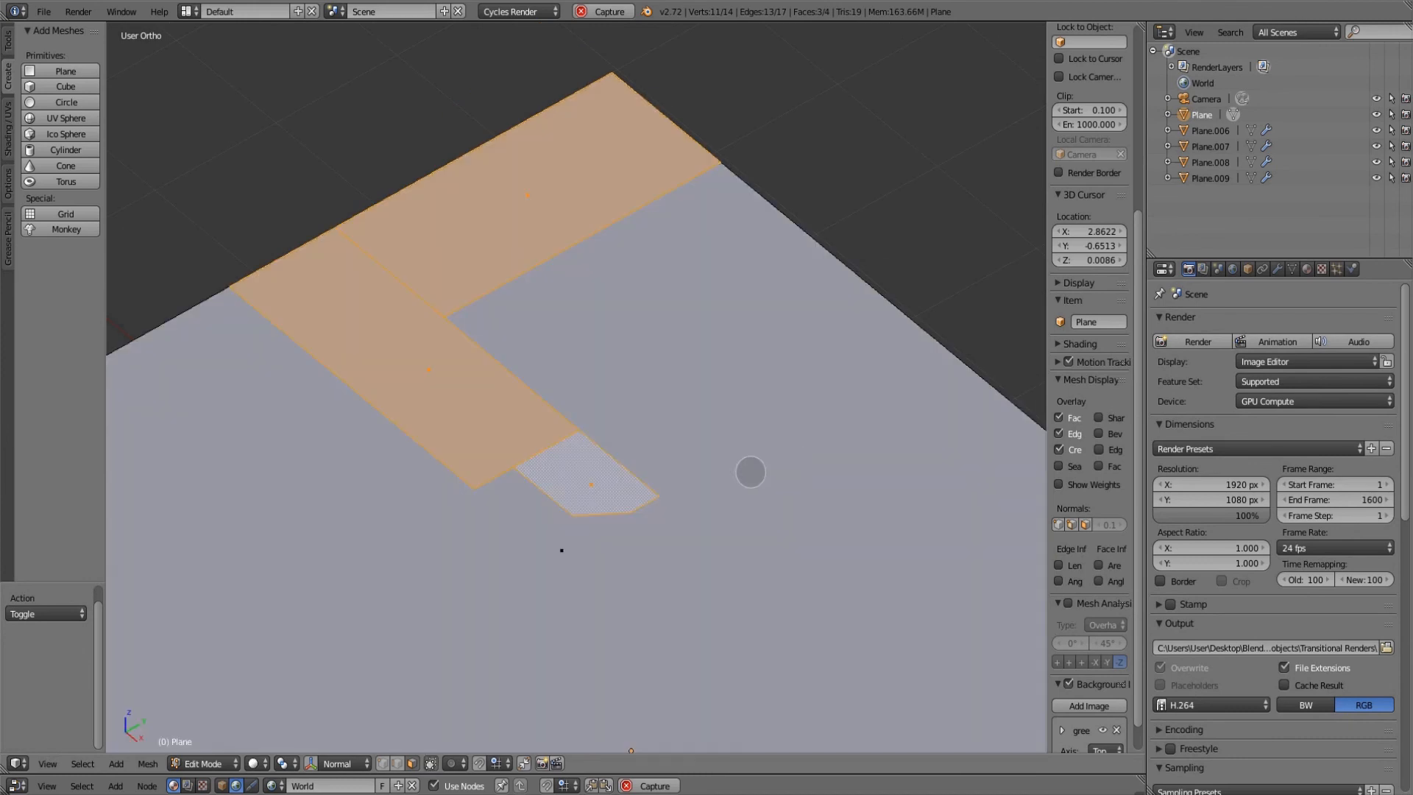
pyautogui.press('e')
pyautogui.click(747, 455)
pyautogui.press('Tab')
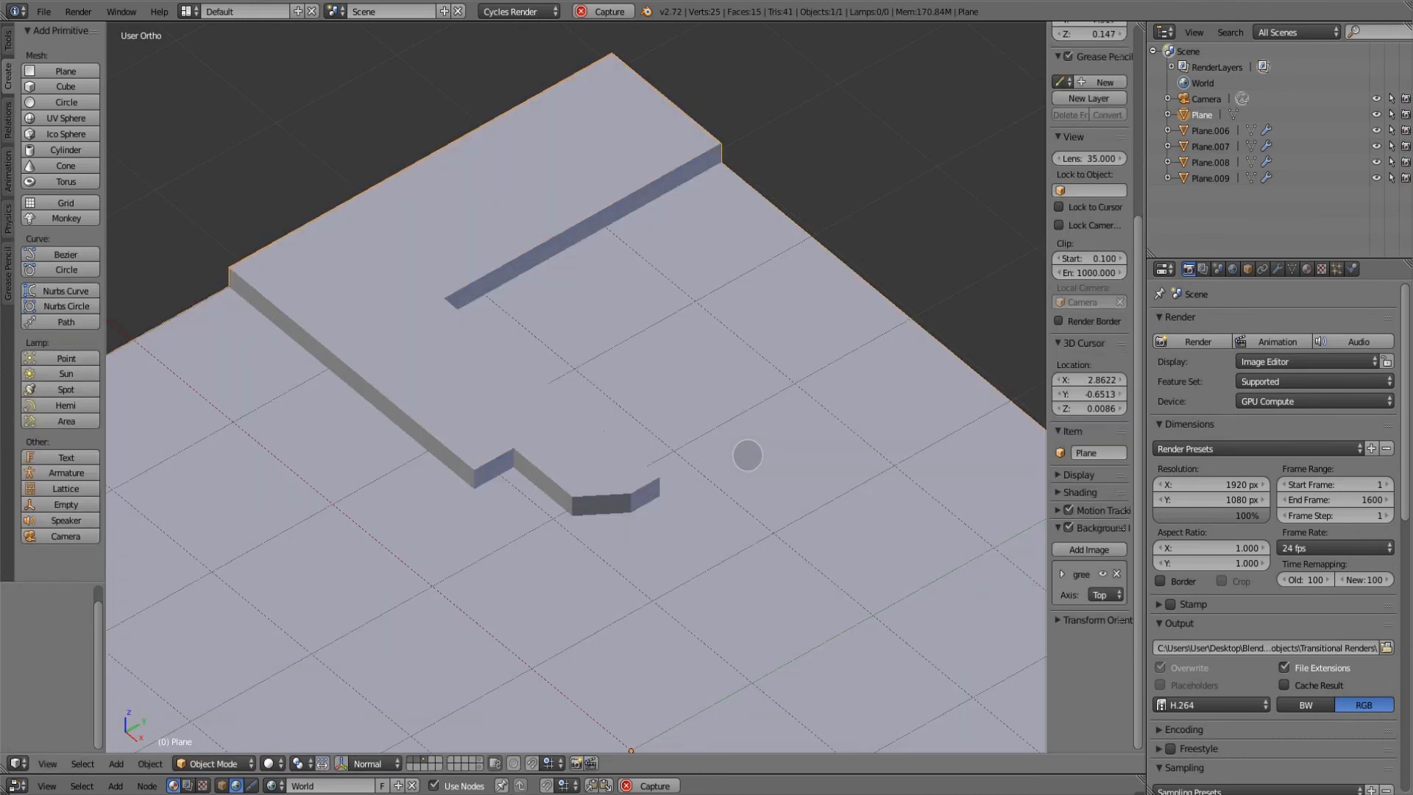
pyautogui.press('Tab')
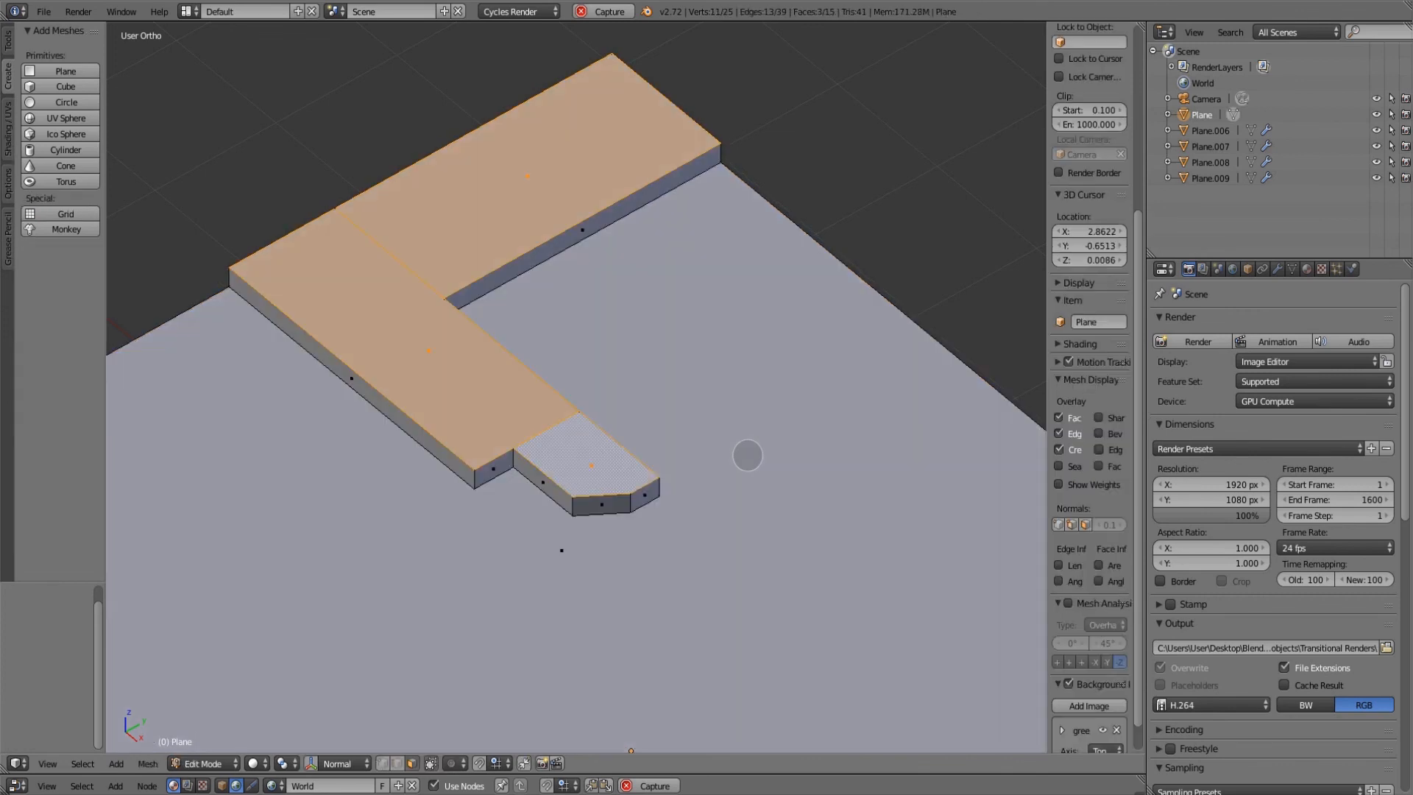
pyautogui.hotkey('ctrl', 'z')
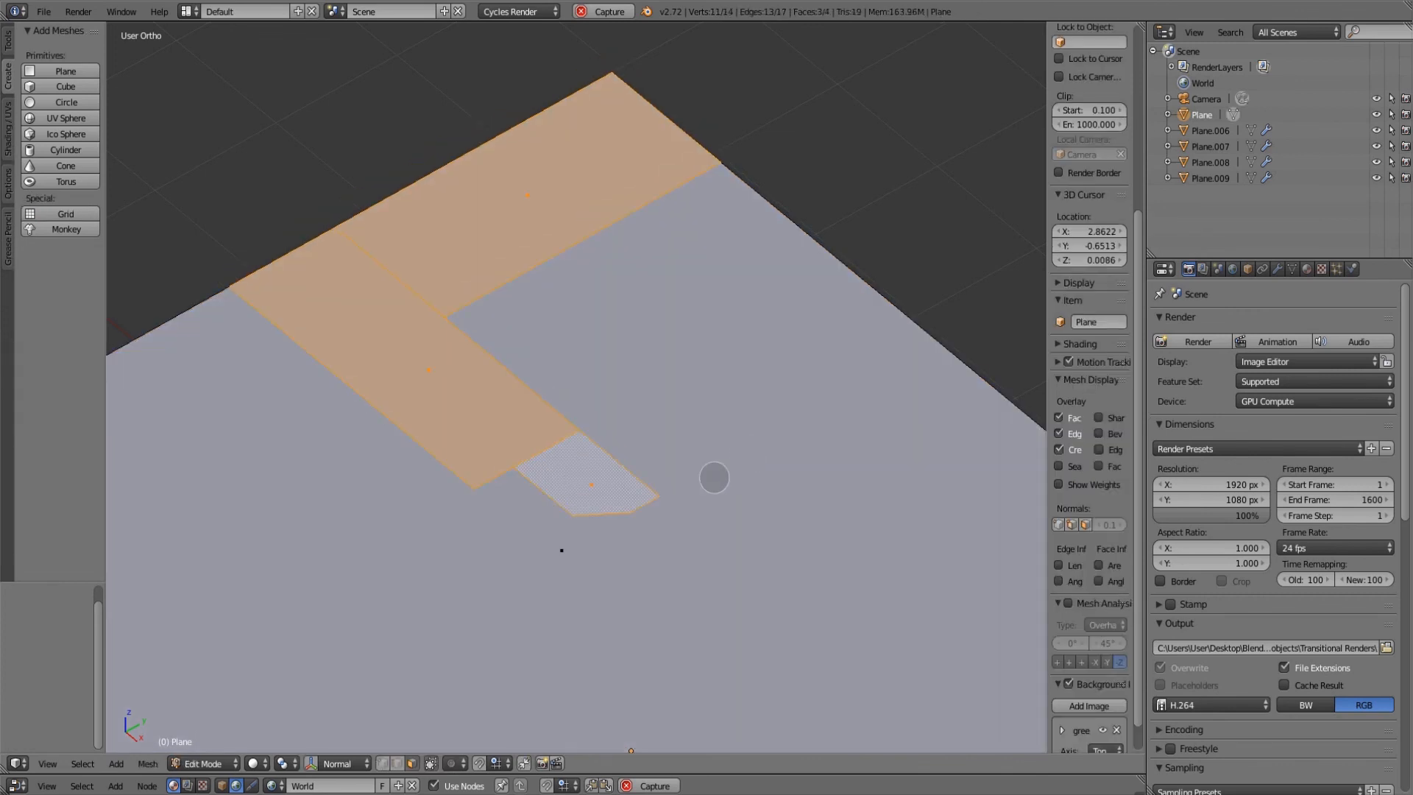
# - Inset the upper-left panel face with a thickness of 0.01 in the top view
pyautogui.press('KP_7')
pyautogui.click(470, 309)
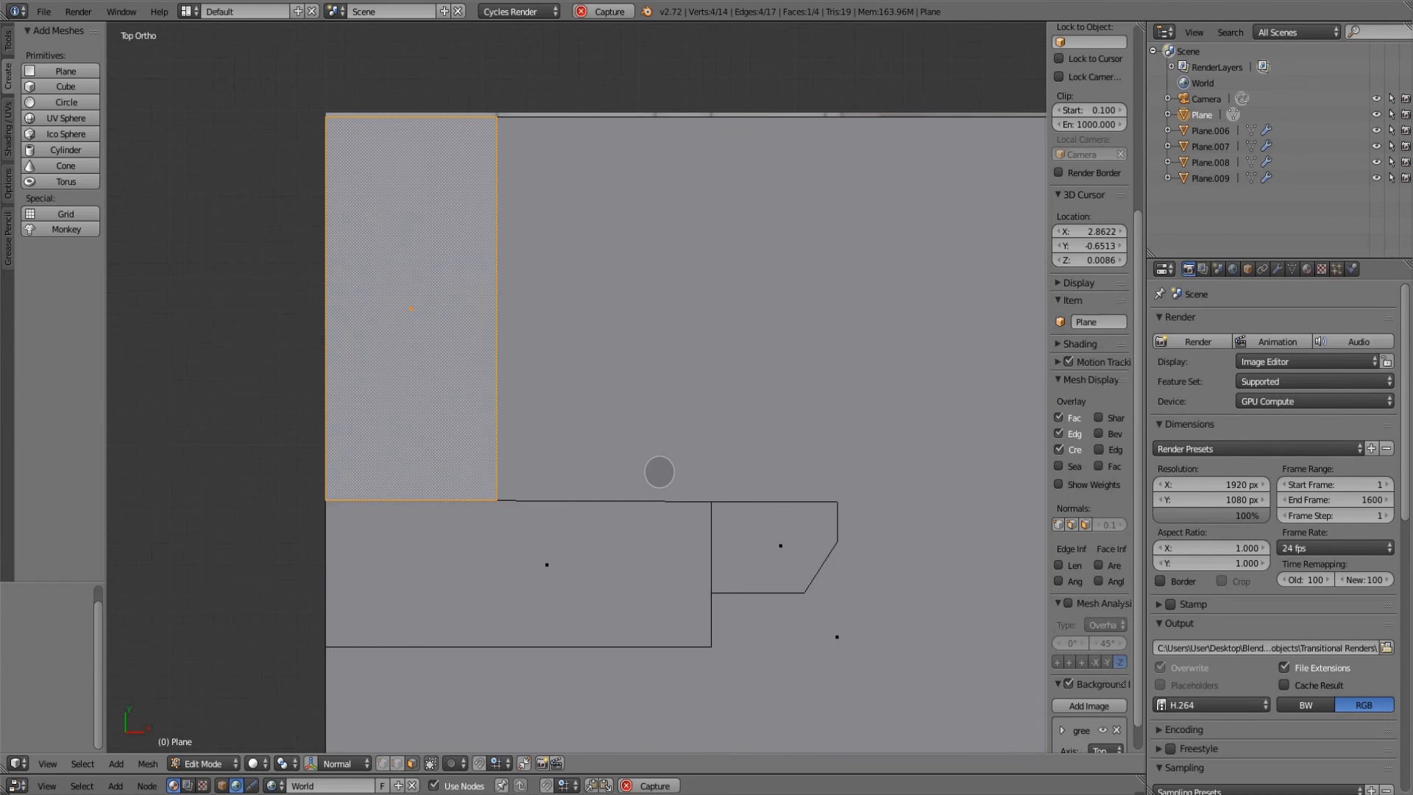
pyautogui.press('i')
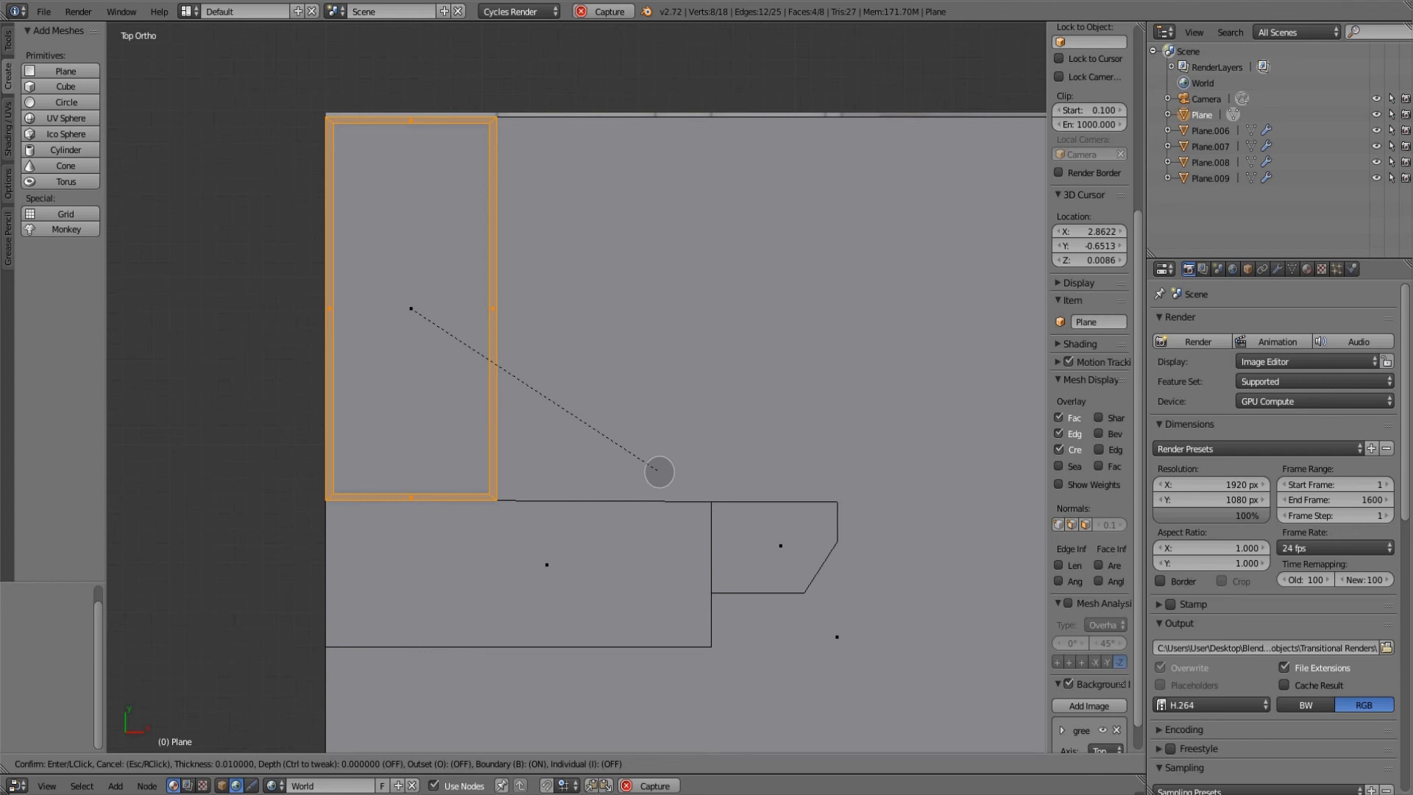
pyautogui.click(660, 472)
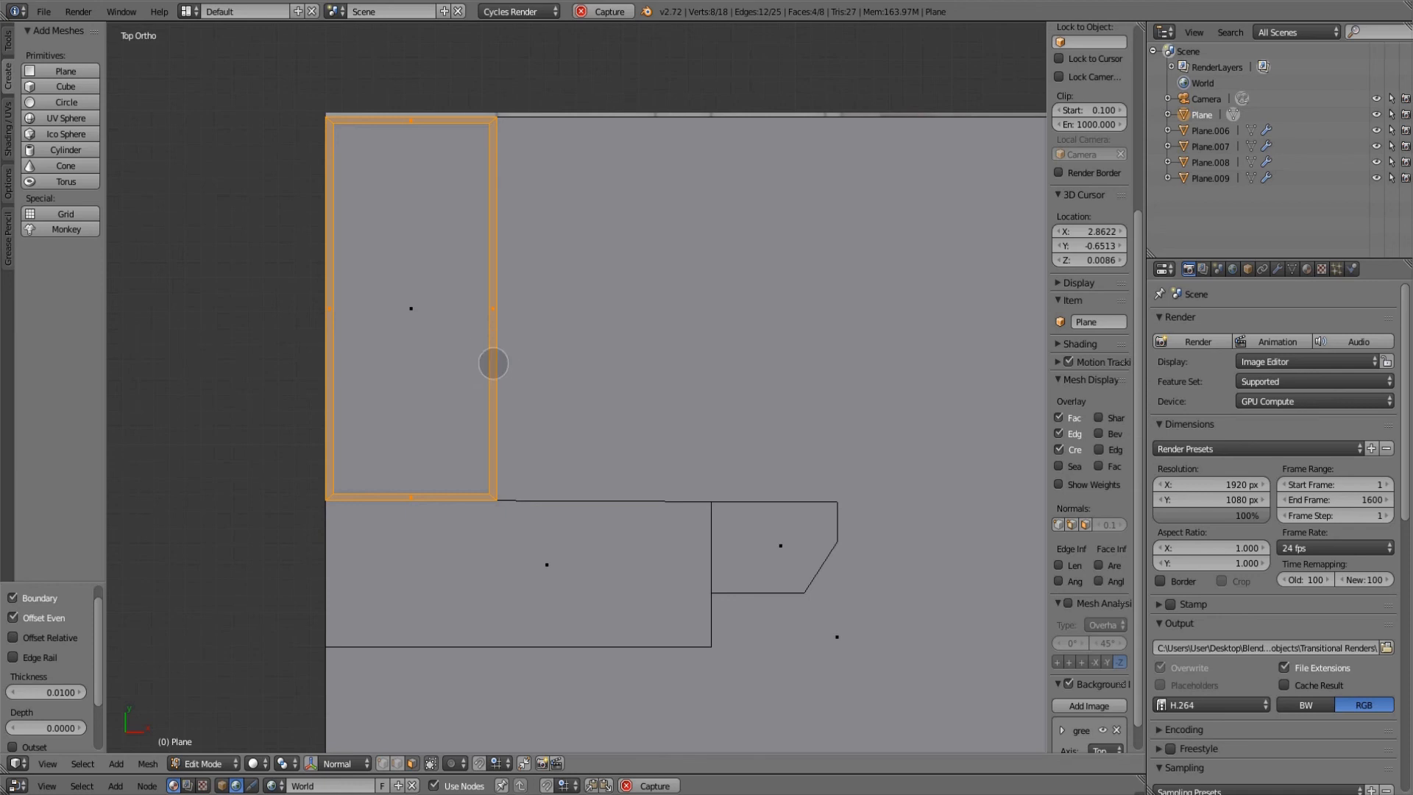
# - Inset the wide rectangular panel and the small chamfered panel separately, each with a thickness of 0.01
pyautogui.rightClick(564, 550)
pyautogui.press('i')
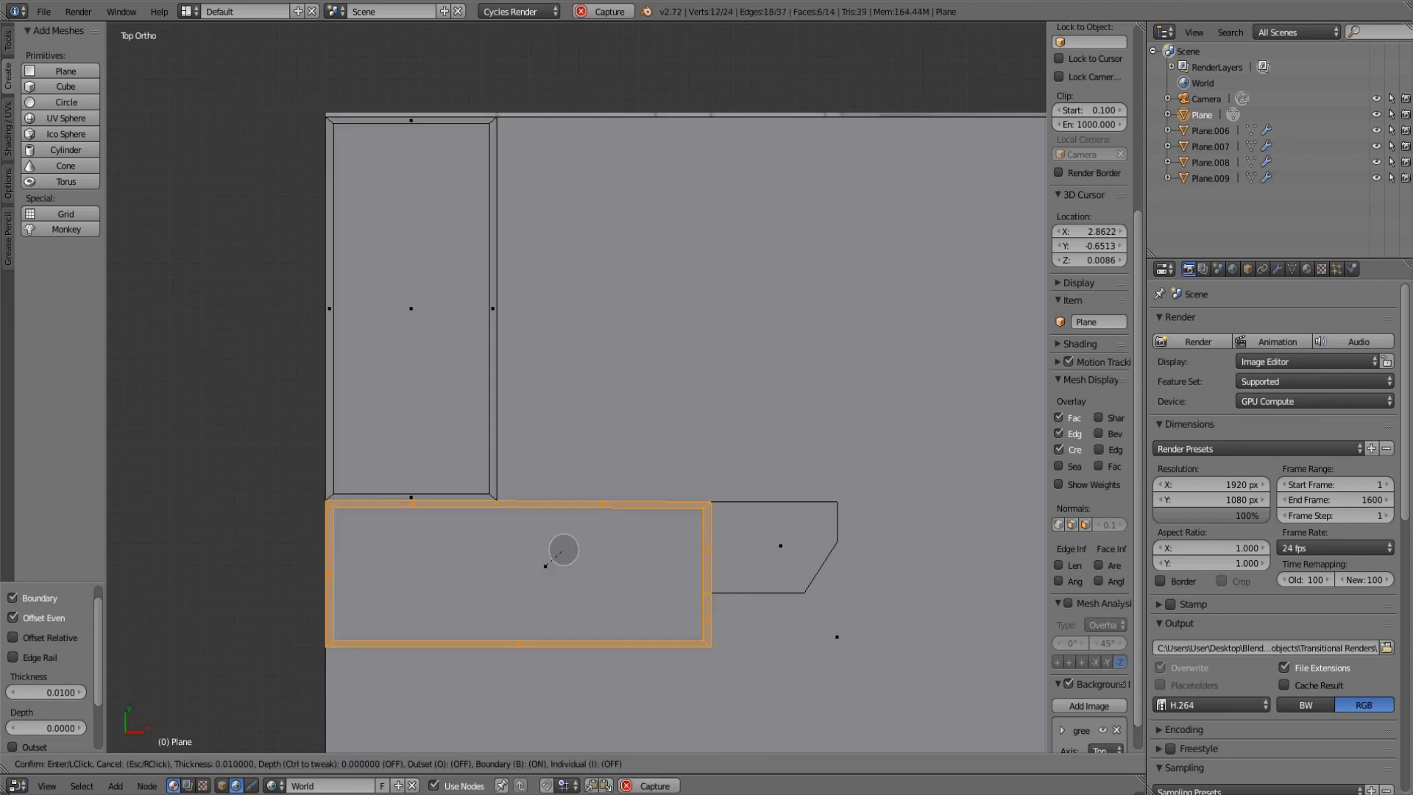
pyautogui.click(563, 550)
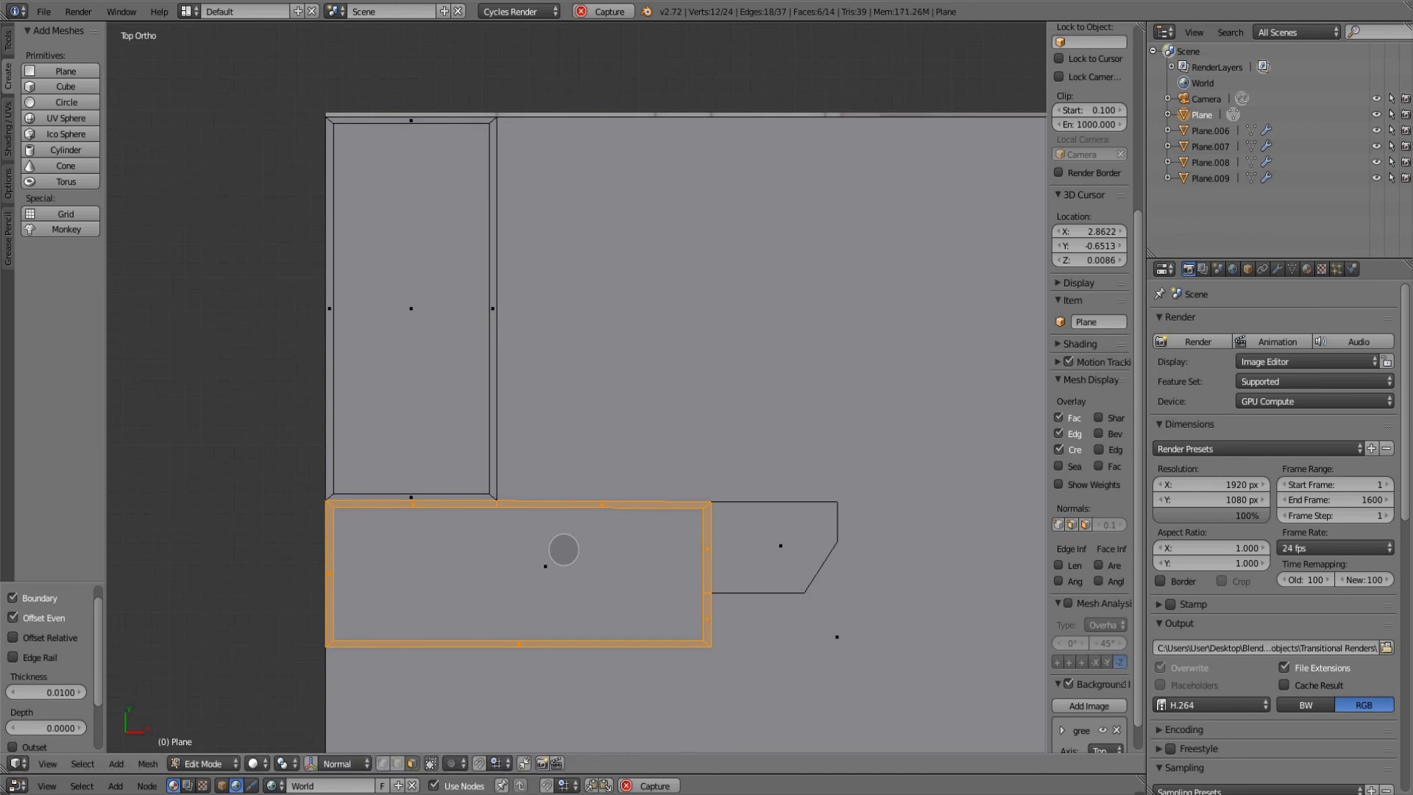
pyautogui.rightClick(781, 555)
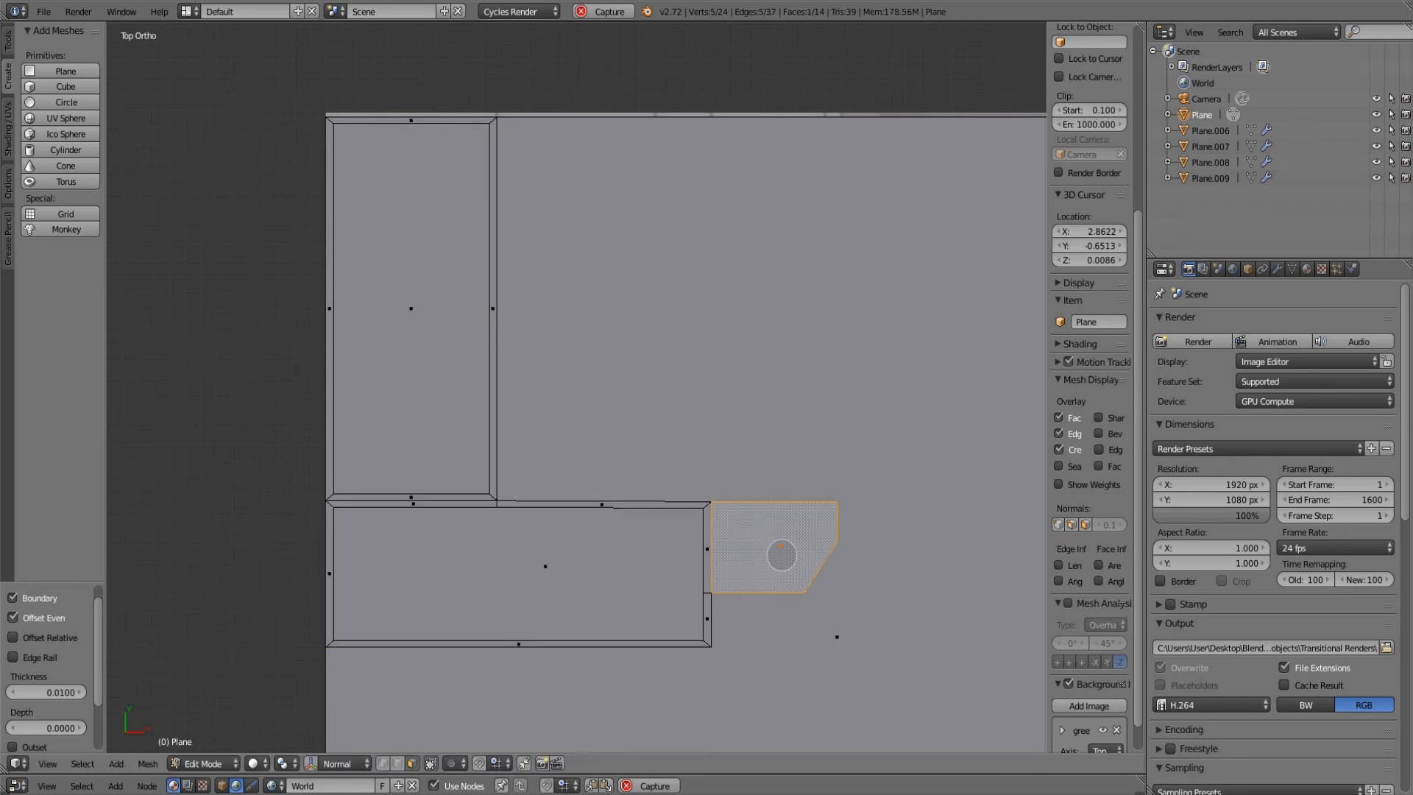
pyautogui.press('i')
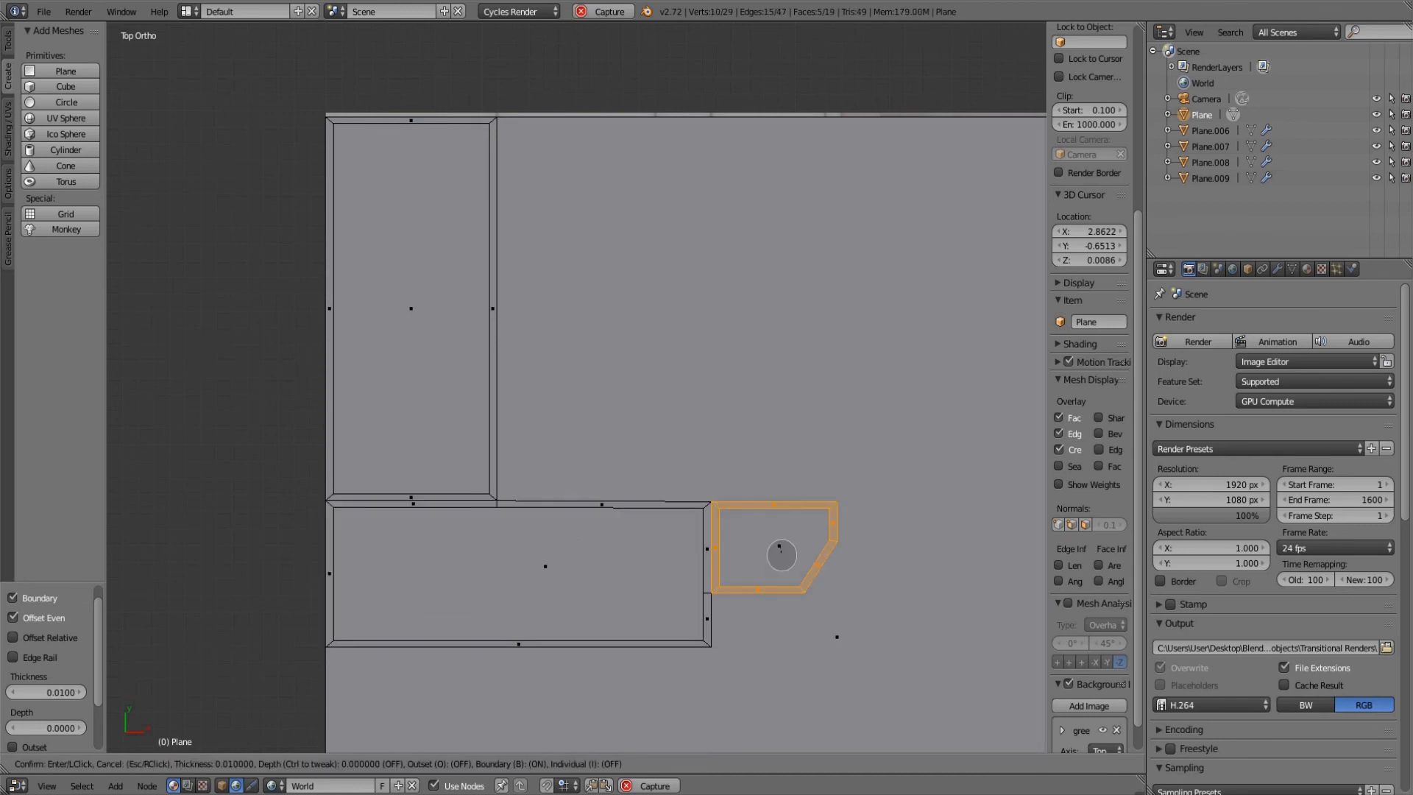
pyautogui.click(781, 555)
# - Select the inner face of the small chamfered panel in an angled close-up view
pyautogui.moveTo(760, 609); pyautogui.dragTo(674, 322, button='middle')
pyautogui.scroll(2, 688, 515)
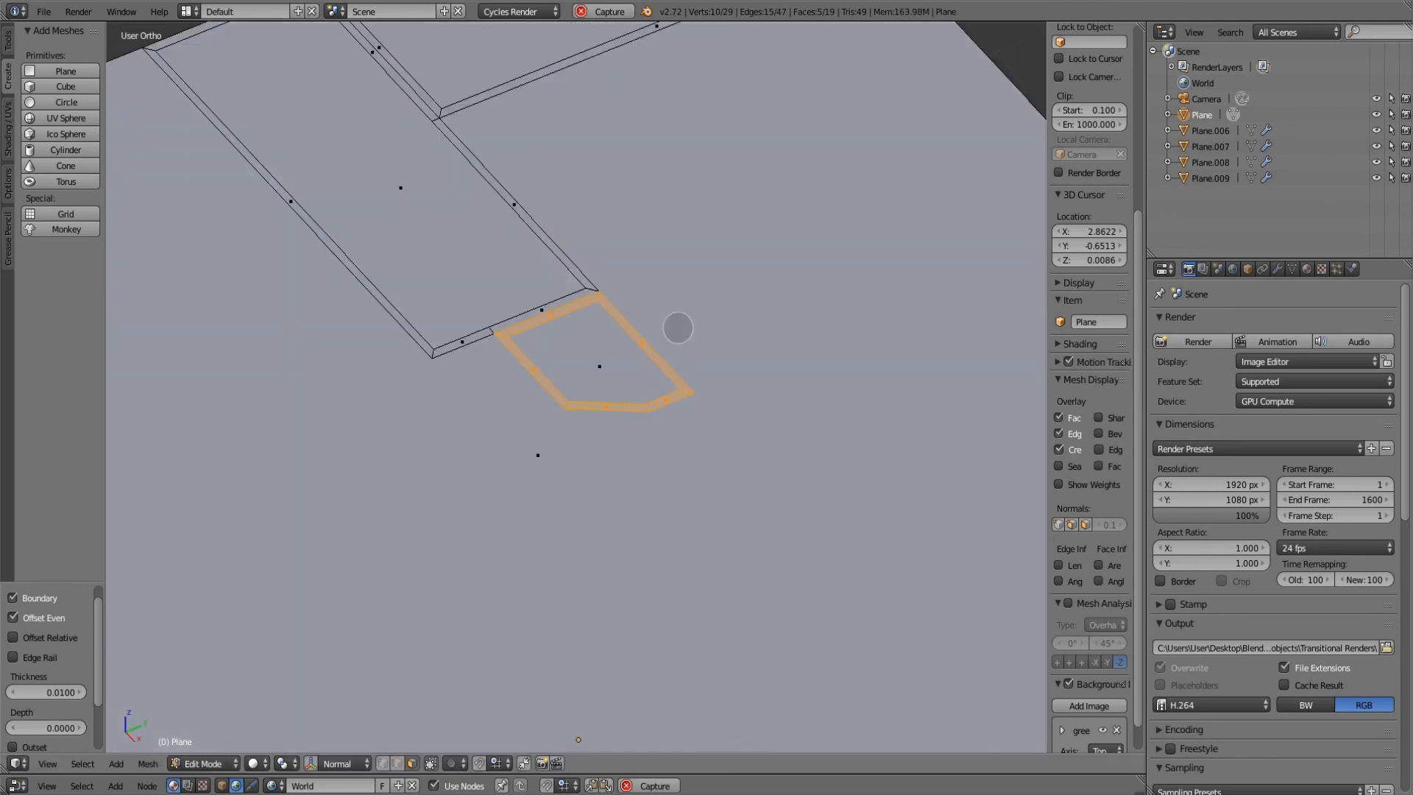
pyautogui.scroll(2, 608, 366)
pyautogui.rightClick(607, 366)
# - Try to extrude the chamfered panel's inner face in place and scale it inward, then undo the extrusion
pyautogui.press('e')
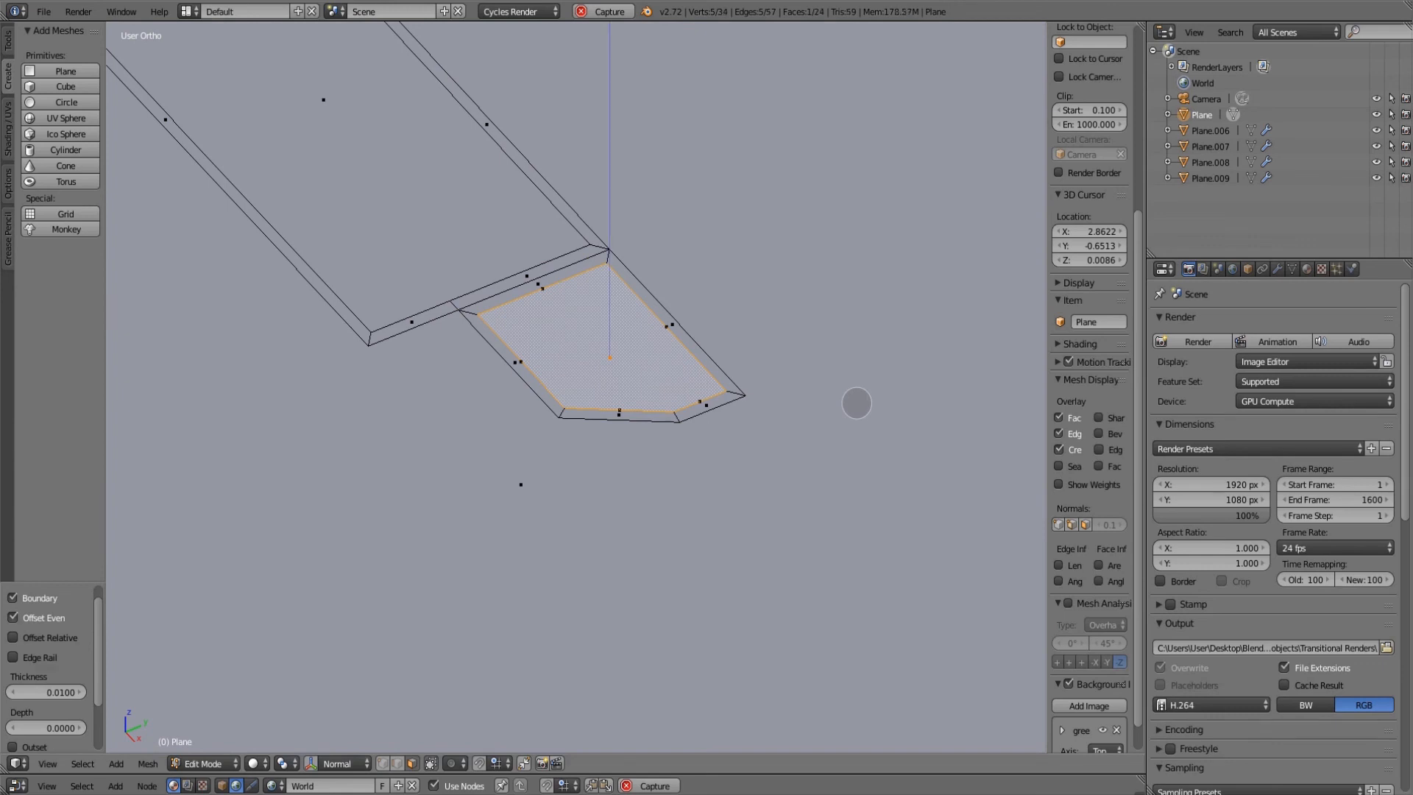
pyautogui.rightClick(851, 401)
pyautogui.press('s')
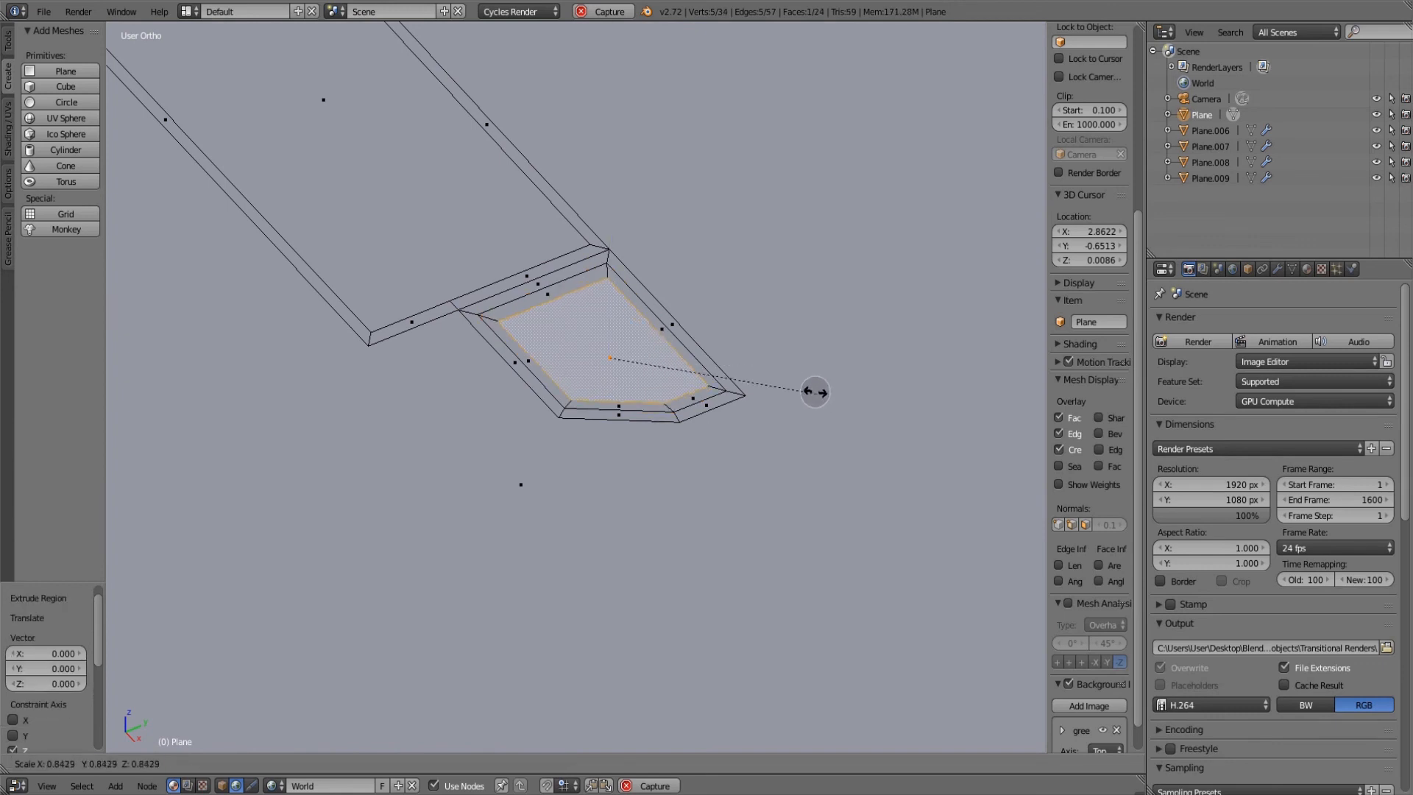
pyautogui.rightClick(777, 382)
pyautogui.hotkey('ctrl', 'z')
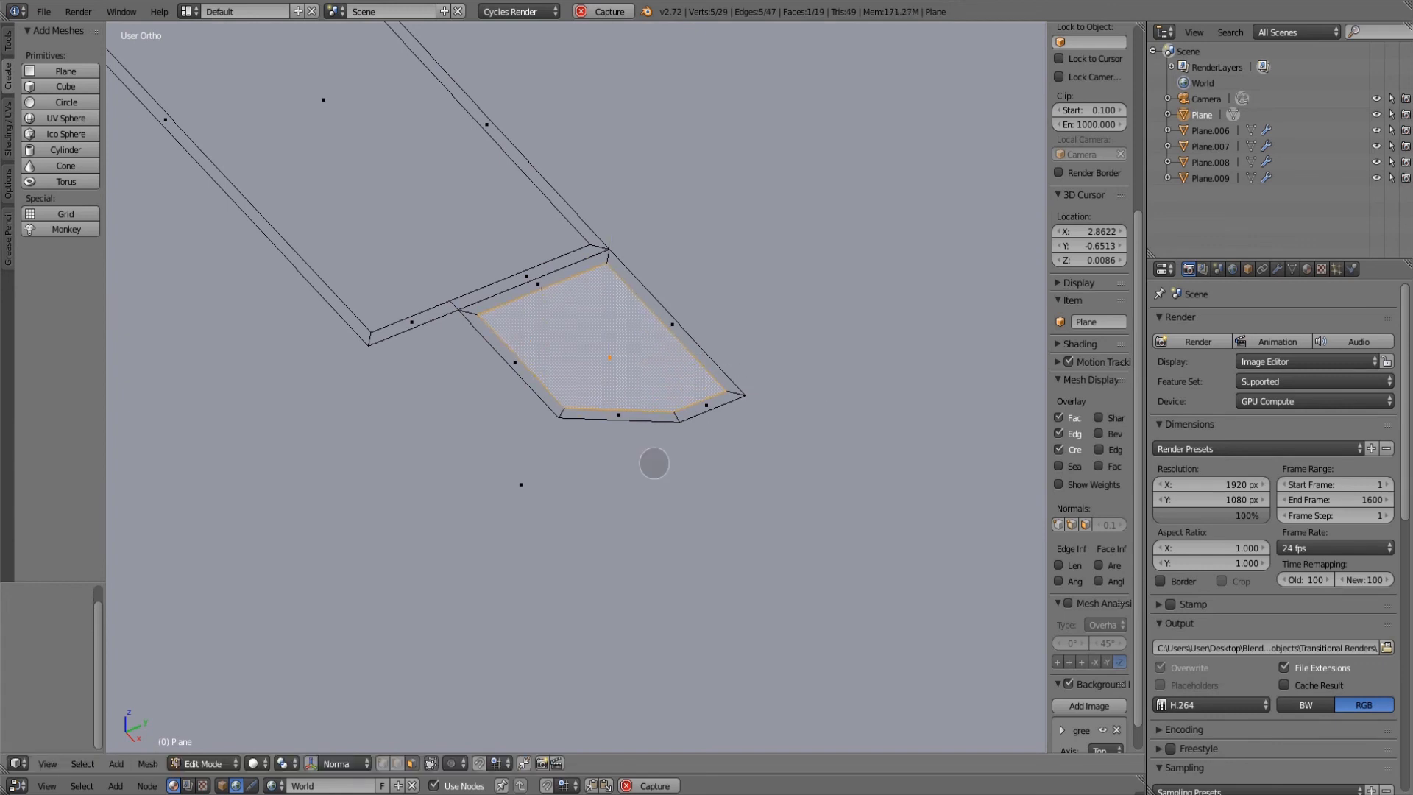
# - Add the other two panels' inner faces to the selection and extrude all three upward by 0.05
pyautogui.scroll(1, 695, 505)
pyautogui.moveTo(695, 505); pyautogui.dragTo(495, 432, button='middle')
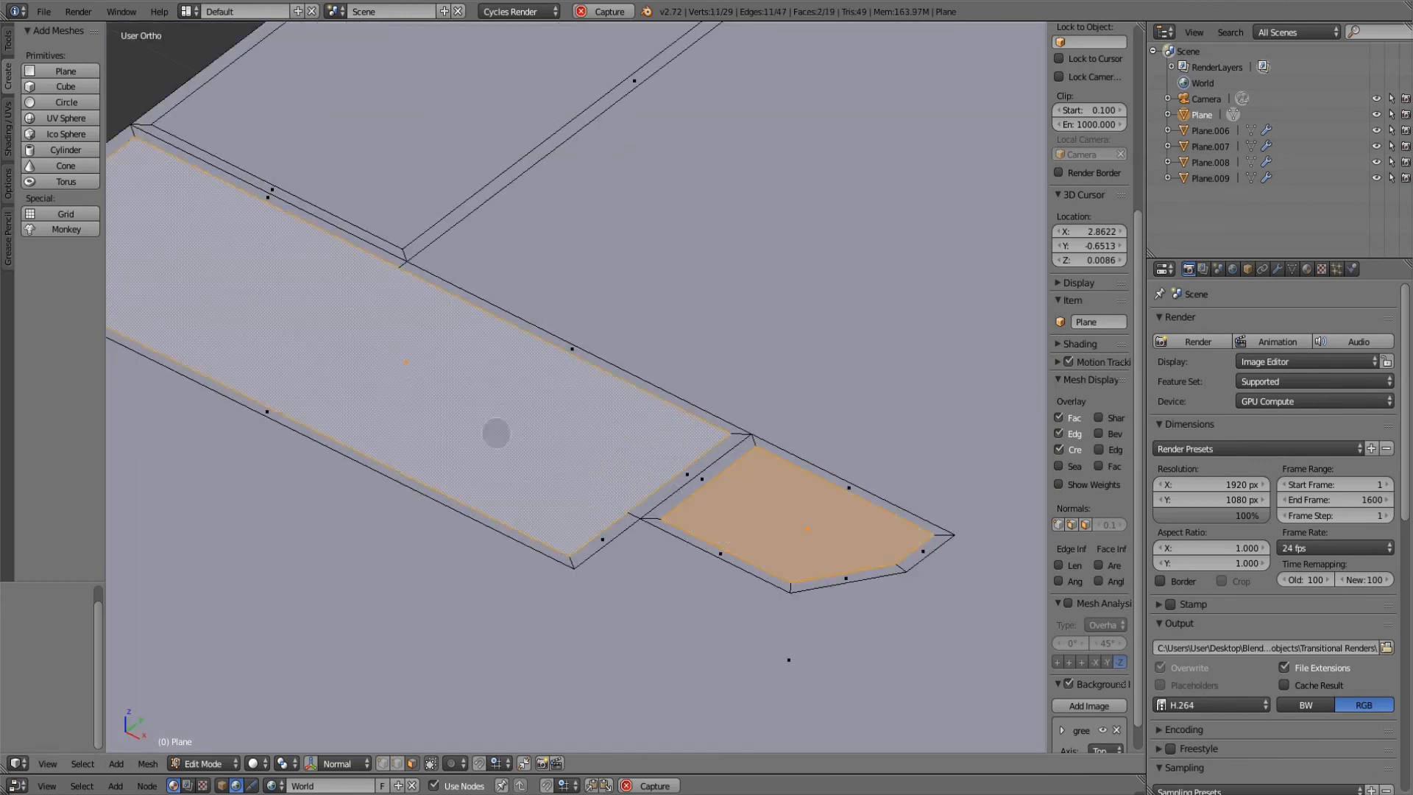
pyautogui.keyDown('shift'); pyautogui.rightClick(495, 432); pyautogui.keyUp('shift')
pyautogui.keyDown('shift'); pyautogui.rightClick(451, 89); pyautogui.keyUp('shift')
pyautogui.scroll(-4, 581, 331)
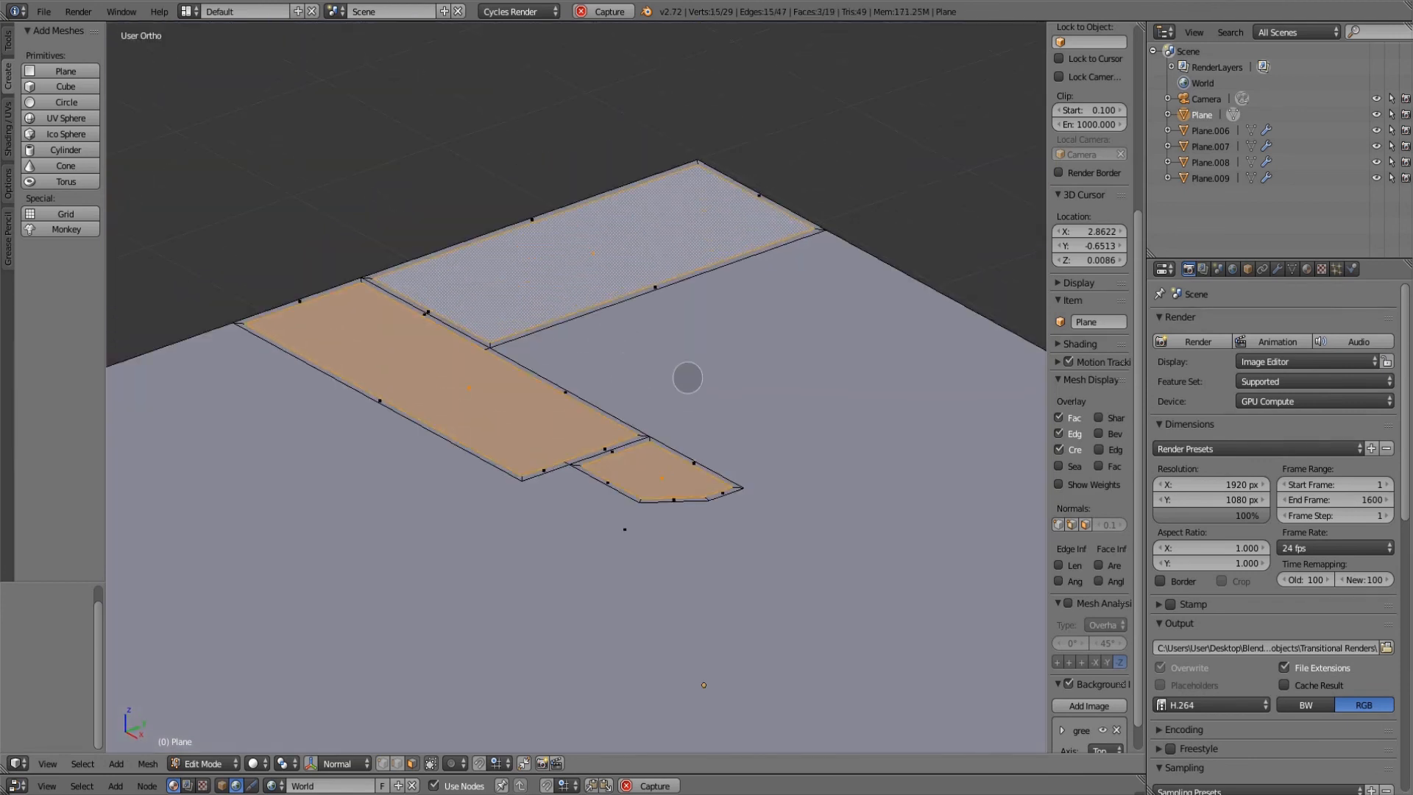
pyautogui.write('e0.05')
pyautogui.press('Return')
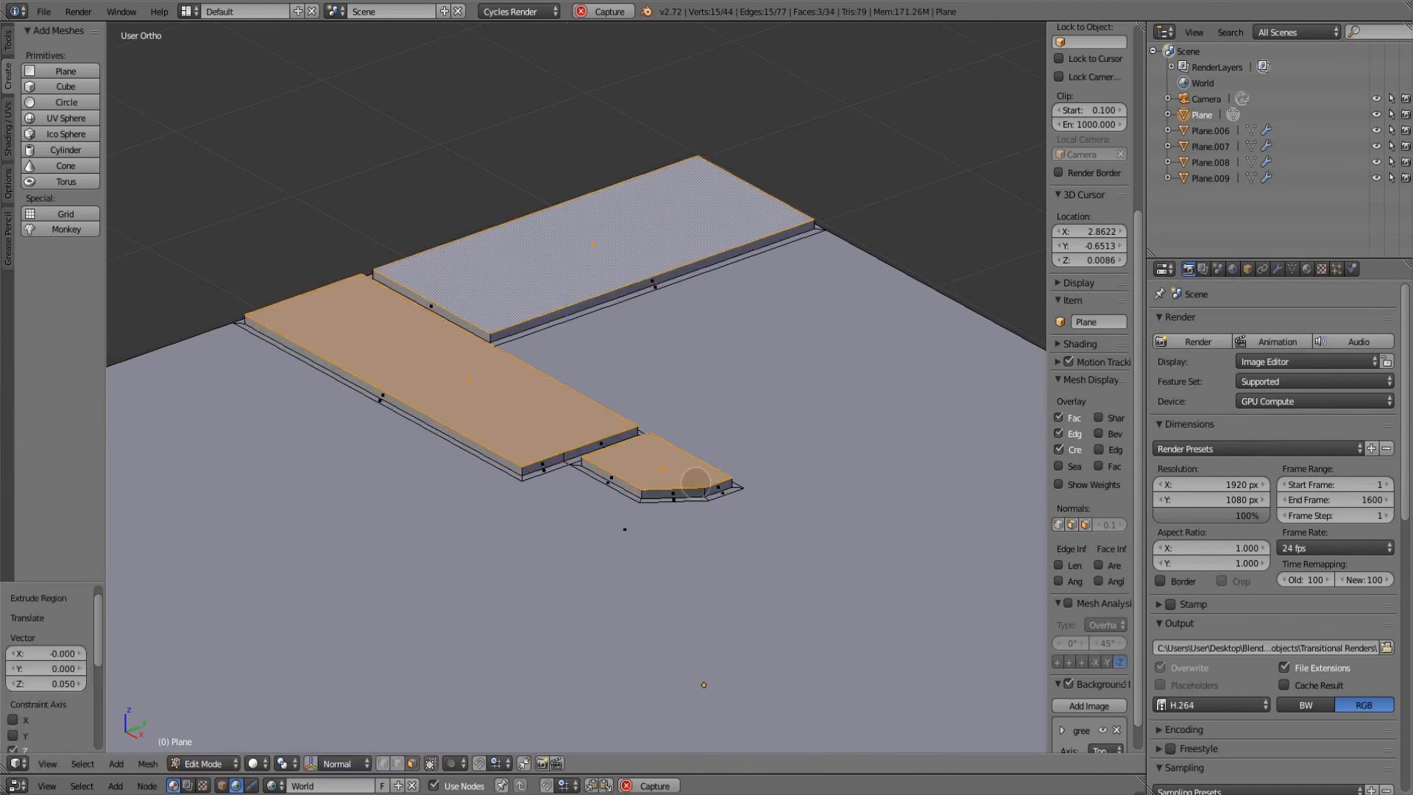
# - Return to object mode and display the raised panels with Rendered viewport shading
pyautogui.press('Tab')
pyautogui.moveTo(668, 306); pyautogui.dragTo(648, 507, button='middle')
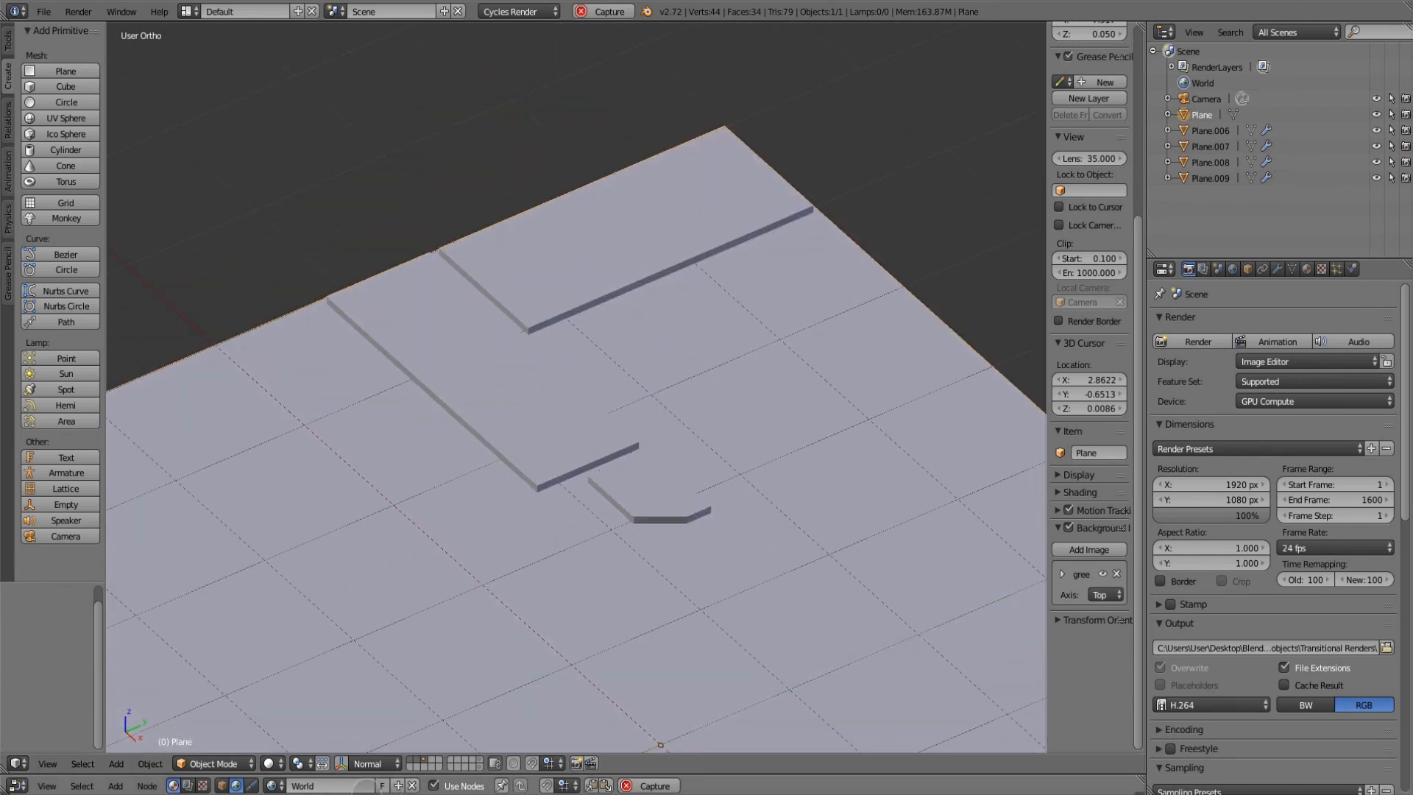
pyautogui.click(273, 763)
pyautogui.click(295, 672)
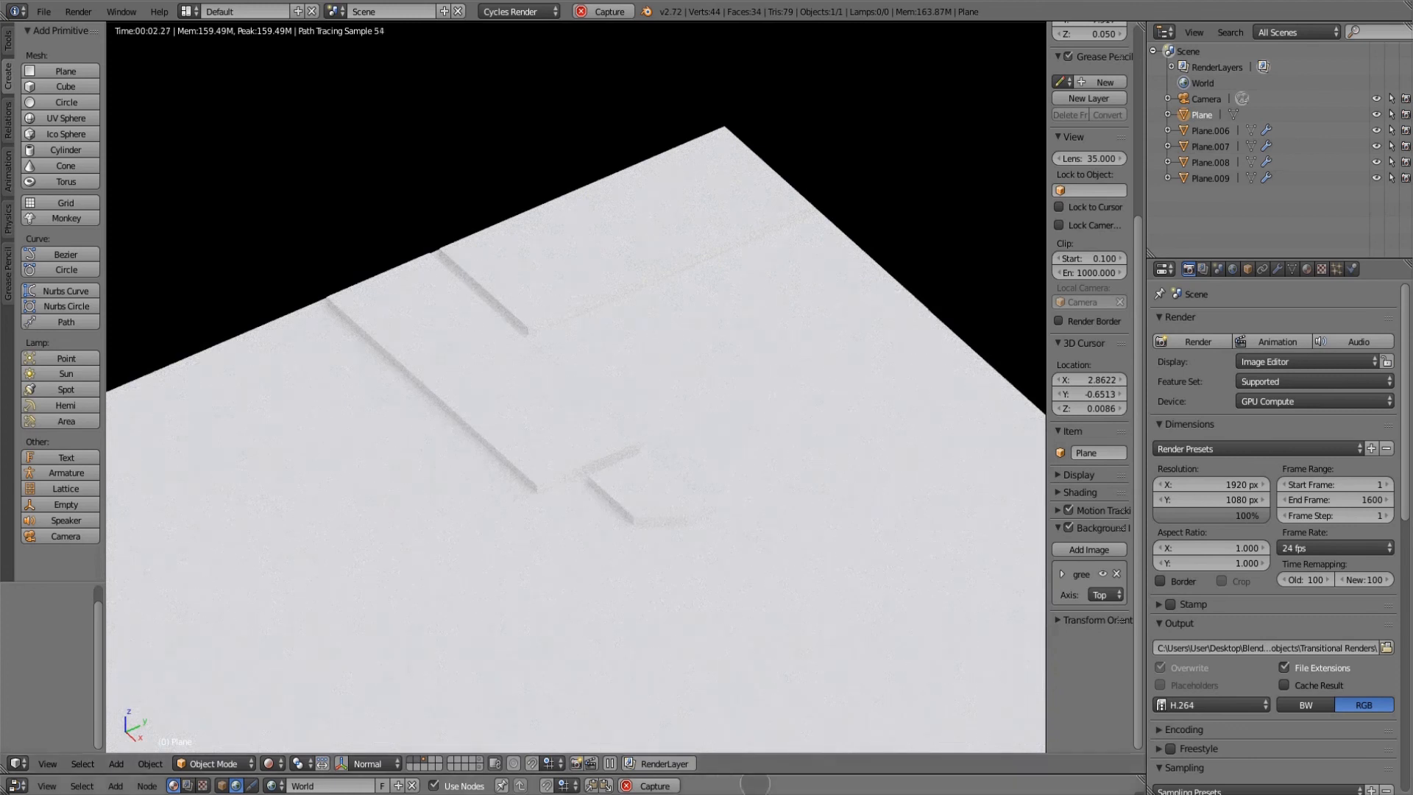
# - Enlarge the world node editor and set the Background node's strength to 1
pyautogui.moveTo(841, 773); pyautogui.dragTo(618, 657)
pyautogui.write('1')
pyautogui.press('Return')
pyautogui.moveTo(520, 600); pyautogui.dragTo(605, 437, button='middle')
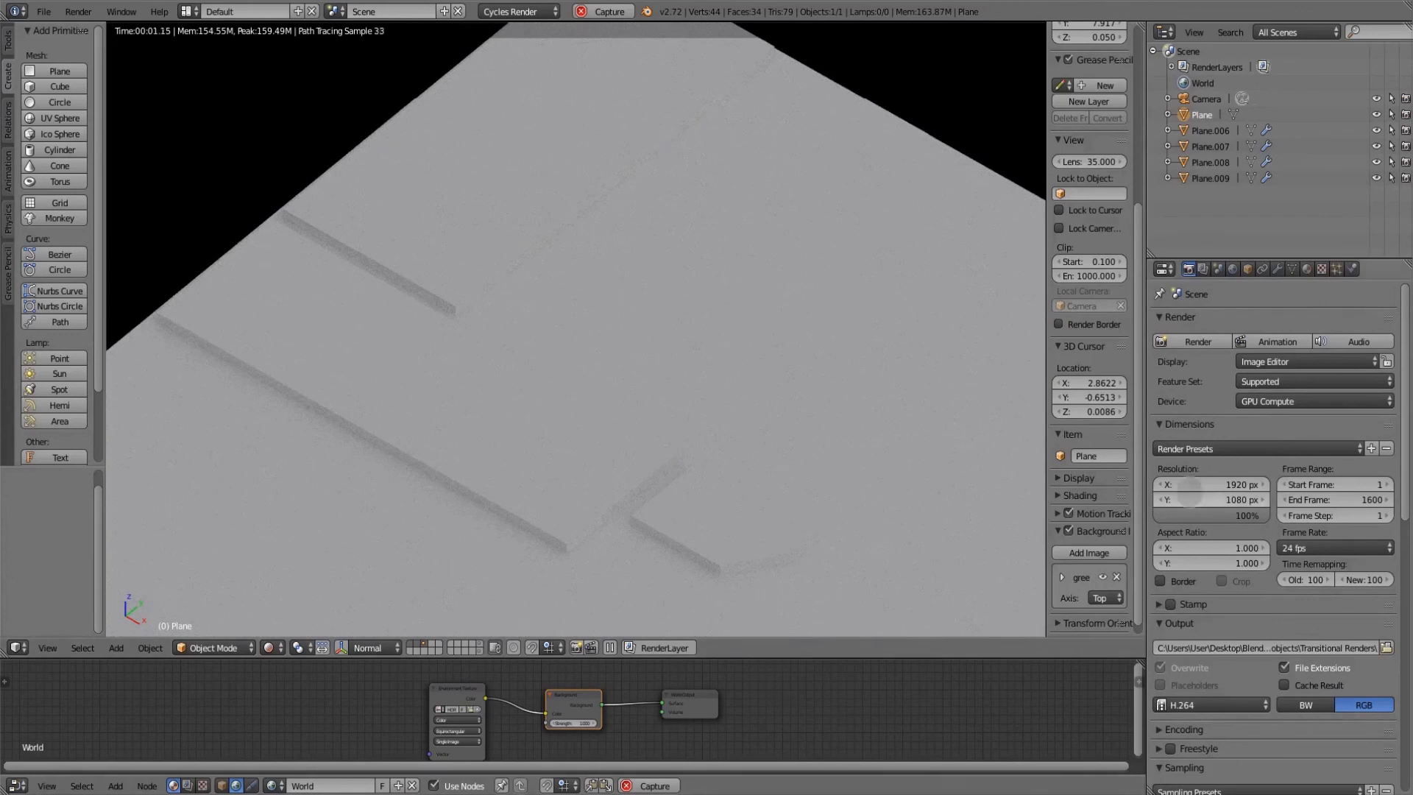
# - Add a new material to the plane, darken its diffuse colour to grey and view the rendered panels from several angles
pyautogui.click(1306, 268)
pyautogui.click(1251, 374)
pyautogui.click(1310, 598)
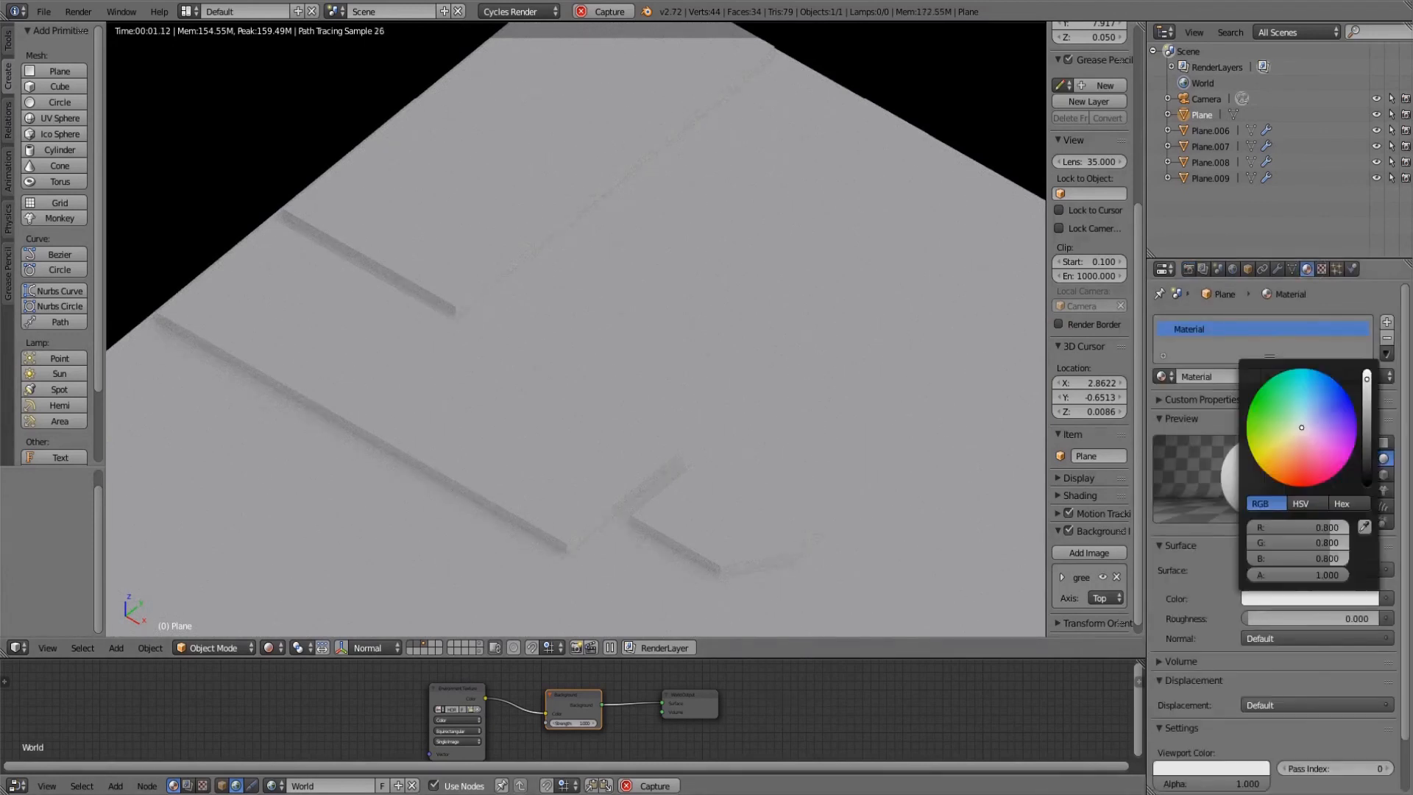
pyautogui.moveTo(1366, 379); pyautogui.dragTo(1366, 418)
pyautogui.scroll(-4, 545, 371)
pyautogui.moveTo(521, 315); pyautogui.dragTo(610, 375, button='middle')
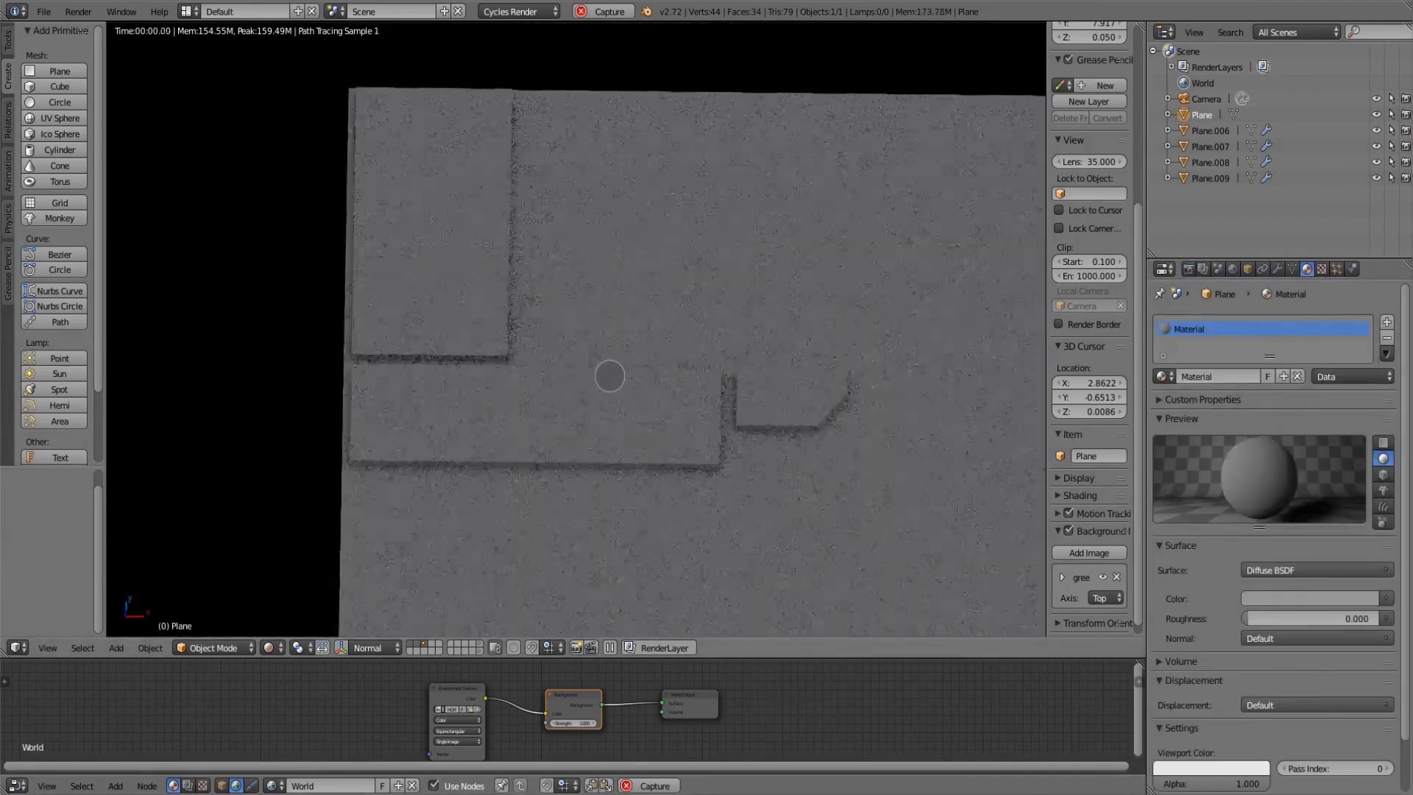
pyautogui.moveTo(705, 447); pyautogui.dragTo(623, 393, button='middle')
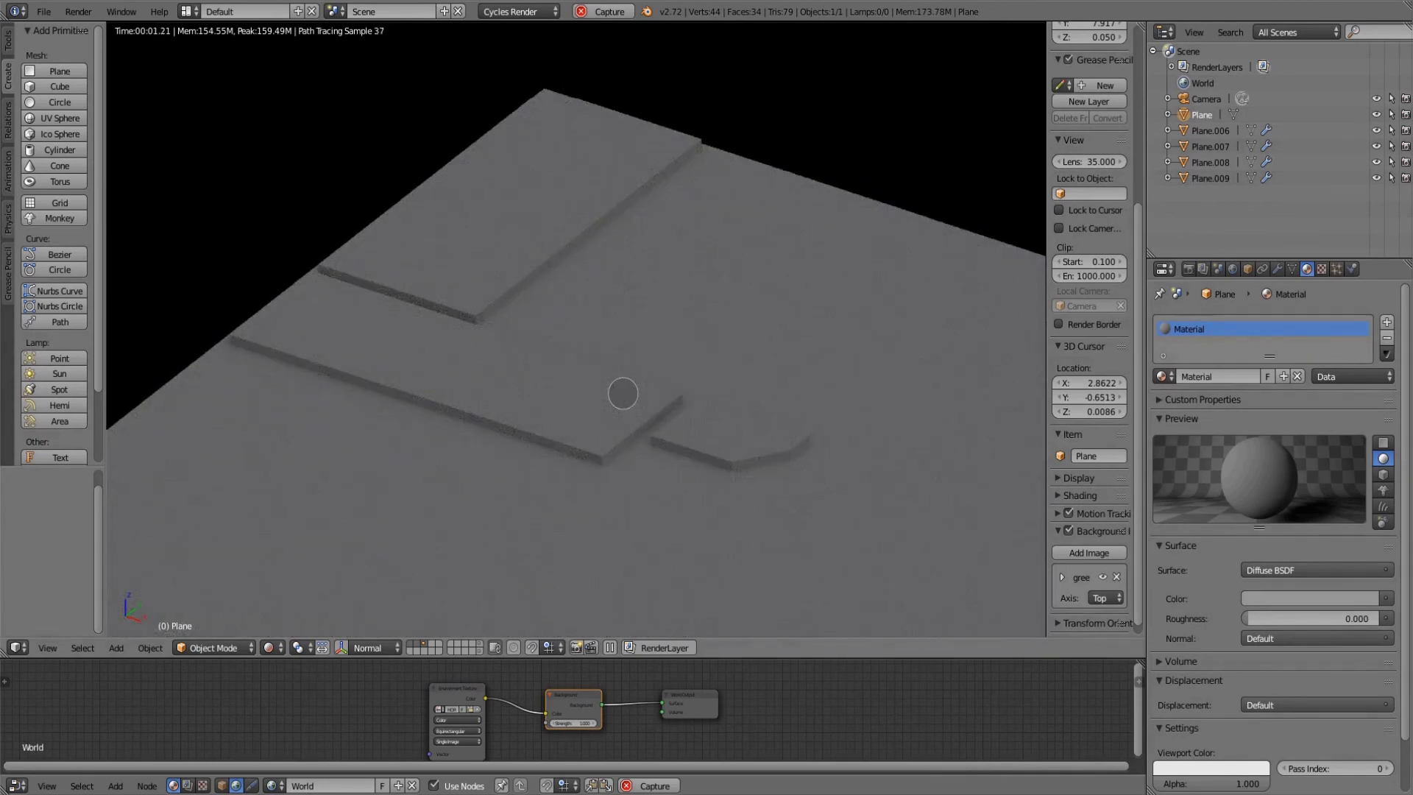